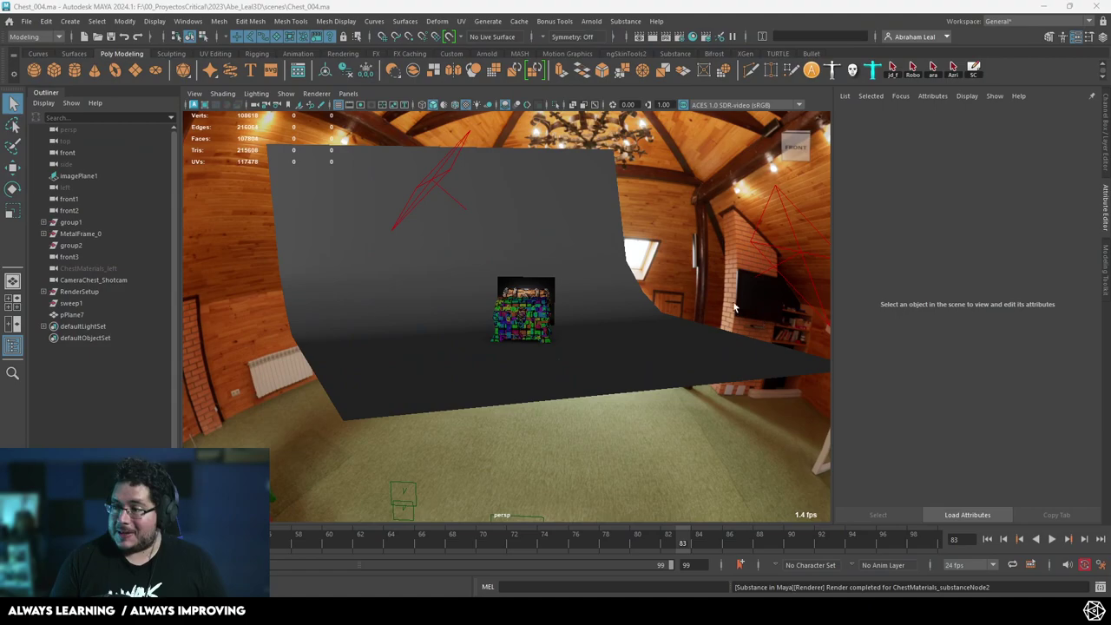
Examine the UV-checkered treasure chest up close and view the whole scene from above
scroll(572, 301, up, 10)
alt+drag(608, 327, 500, 334)
scroll(547, 351, down, 4)
scroll(561, 370, up, 3)
scroll(559, 343, down, 3)
scroll(541, 339, up, 3)
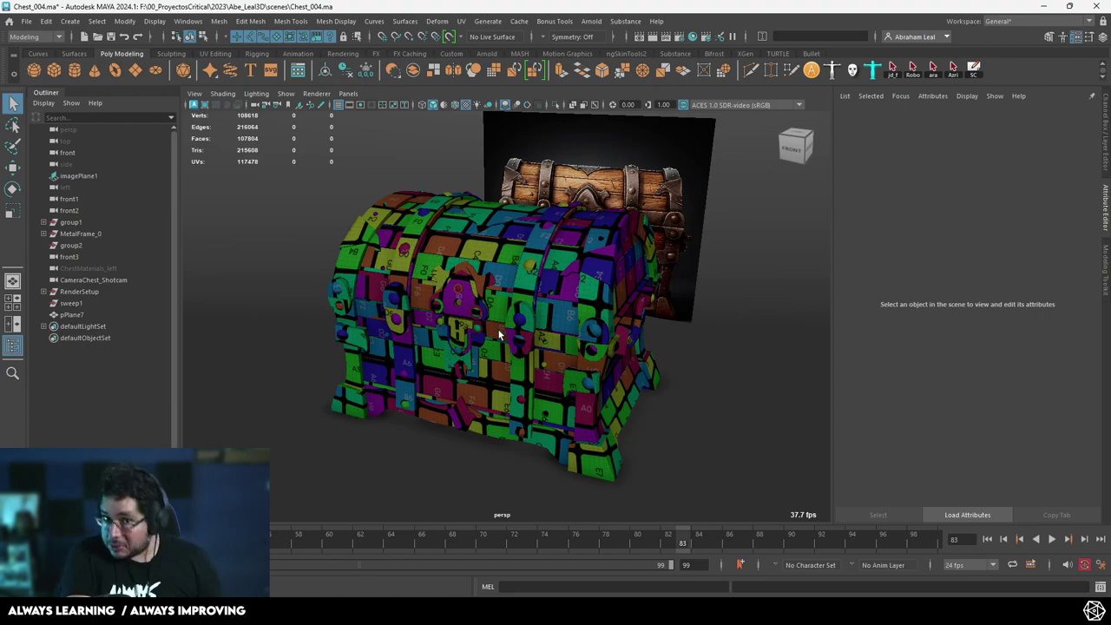
scroll(512, 337, down, 5)
alt+drag(535, 339, 570, 375)
alt+right_drag(576, 317, 579, 270)
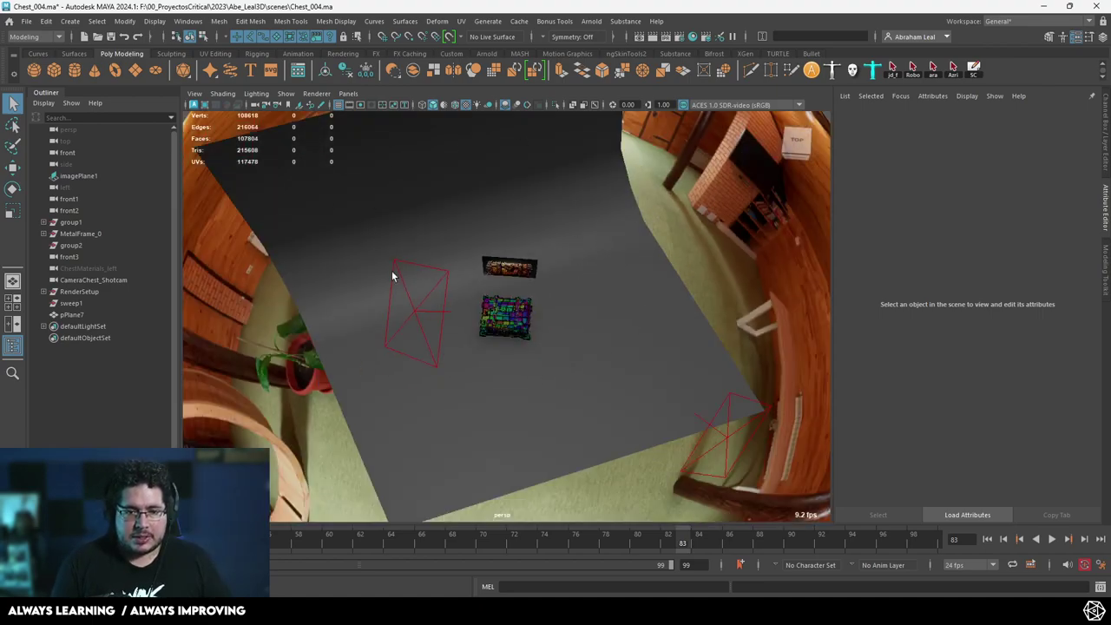
Hide the curved backdrop plane and the chest reference image
scroll(553, 296, up, 4)
drag(574, 273, 437, 374)
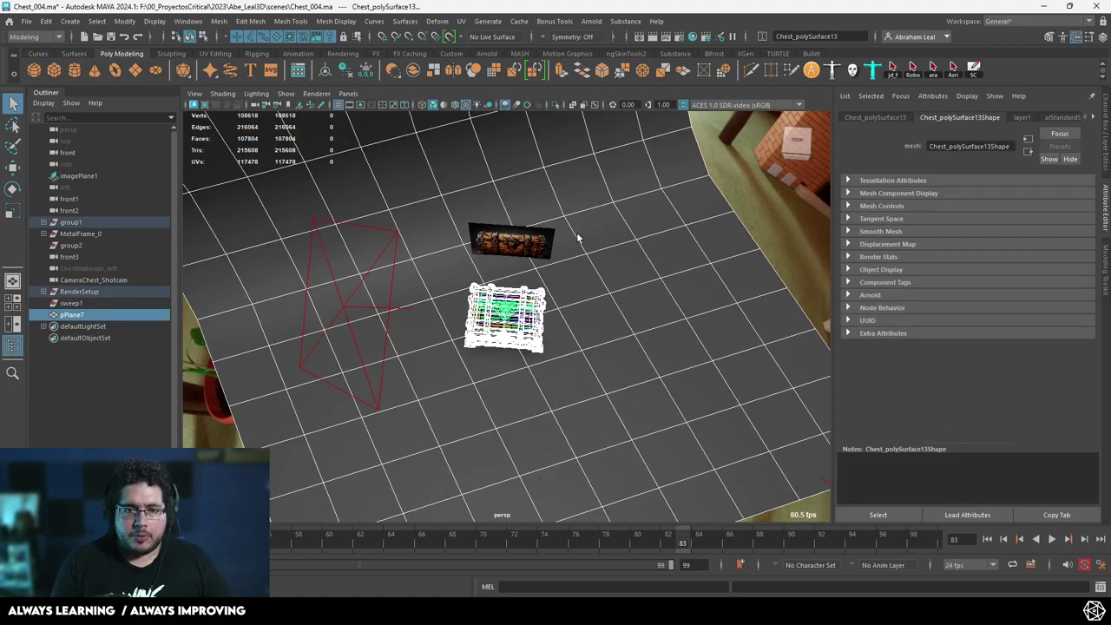
click(600, 305)
key(ctrl+h)
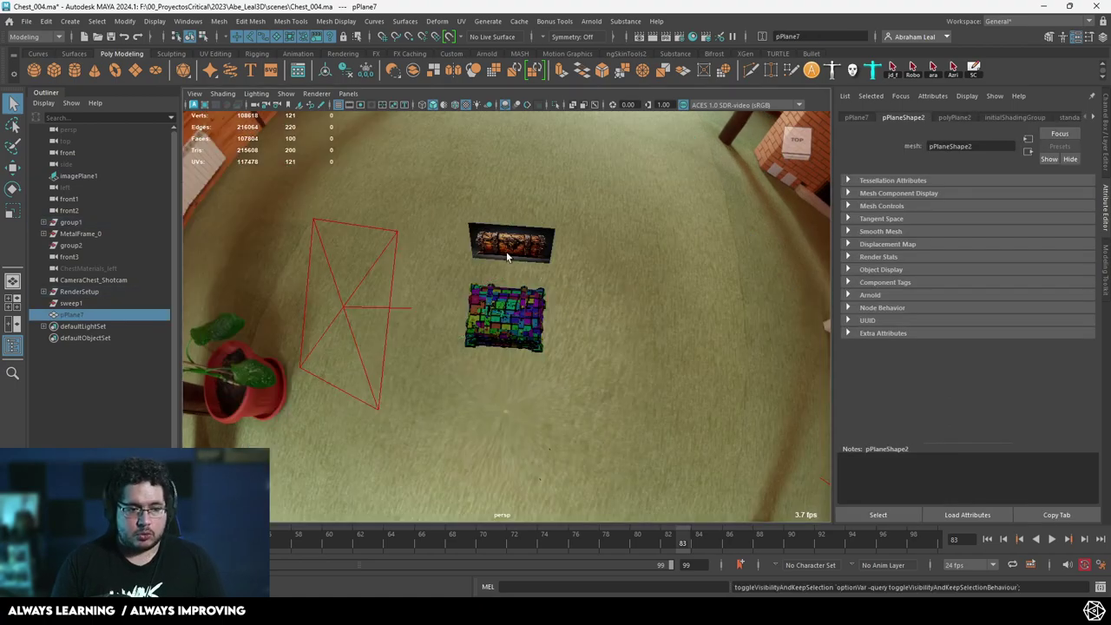
click(511, 241)
key(ctrl+h)
Select all the chest meshes and open their UVs in the UV Editor
alt+drag(379, 287, 623, 295)
alt+right_drag(623, 325, 640, 419)
alt+drag(640, 419, 582, 380)
alt+drag(607, 300, 500, 343)
drag(642, 185, 383, 360)
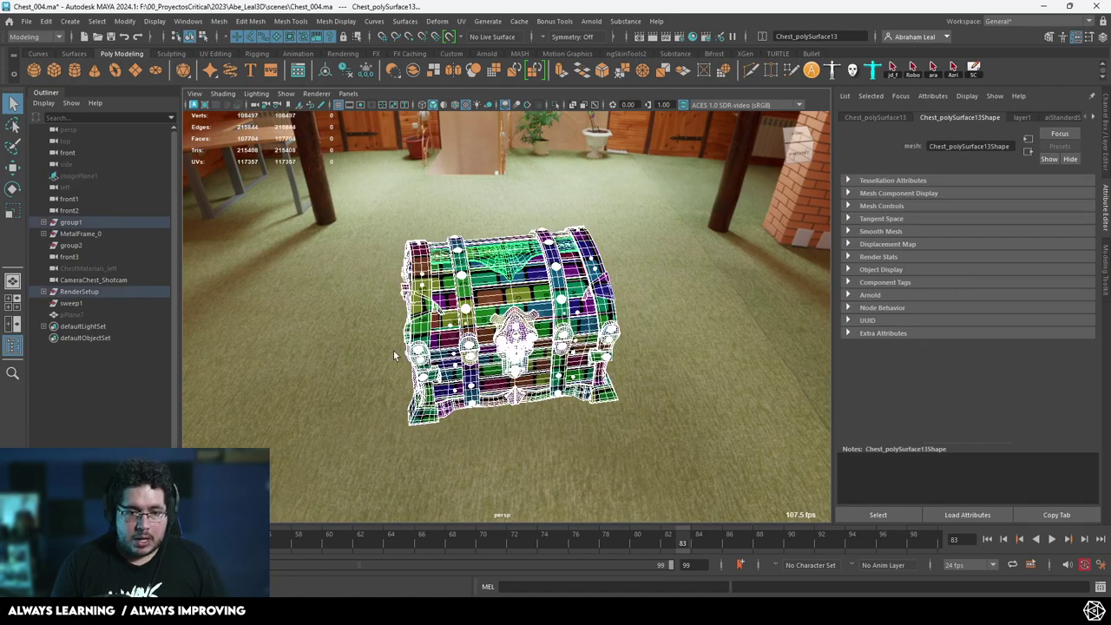
click(460, 21)
click(484, 42)
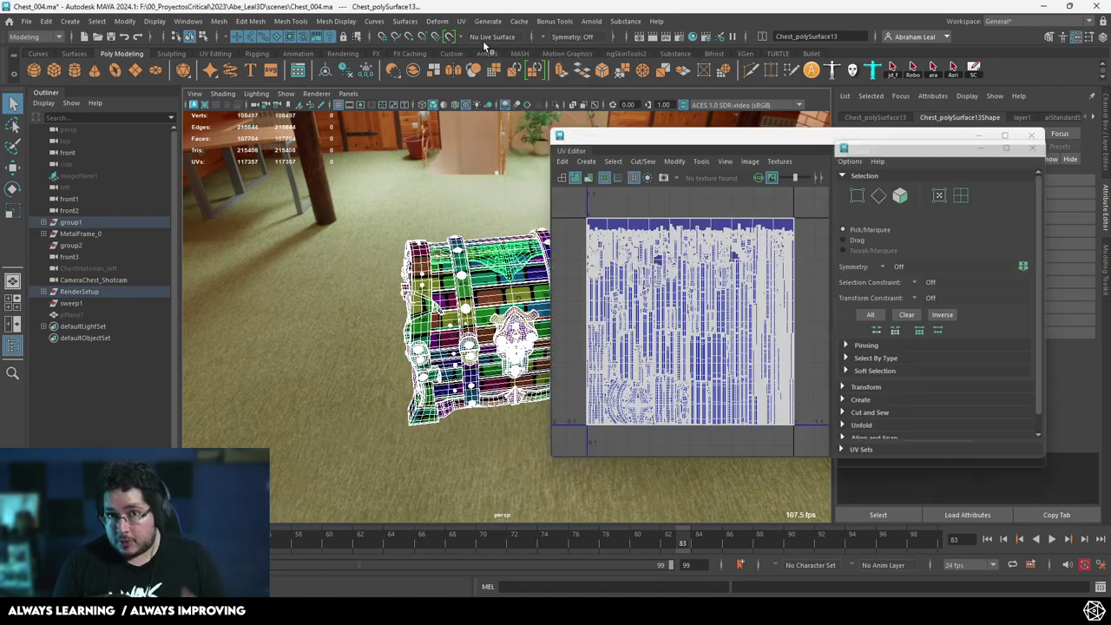
Use UV shell selection to pick the oversized shell that lies behind all the other chest shells
scroll(736, 250, down, 5)
alt+middle_drag(695, 251, 693, 390)
scroll(673, 296, up, 7)
right_drag(671, 285, 618, 243)
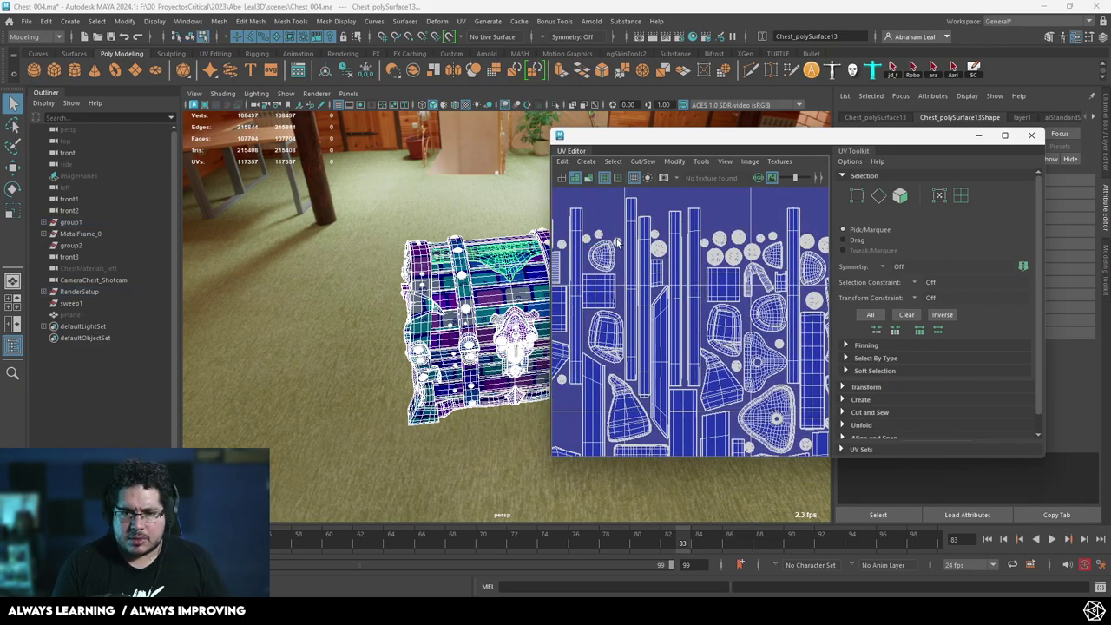
alt+middle_drag(604, 217, 618, 310)
click(620, 257)
scroll(486, 304, down, 4)
alt+drag(469, 287, 392, 310)
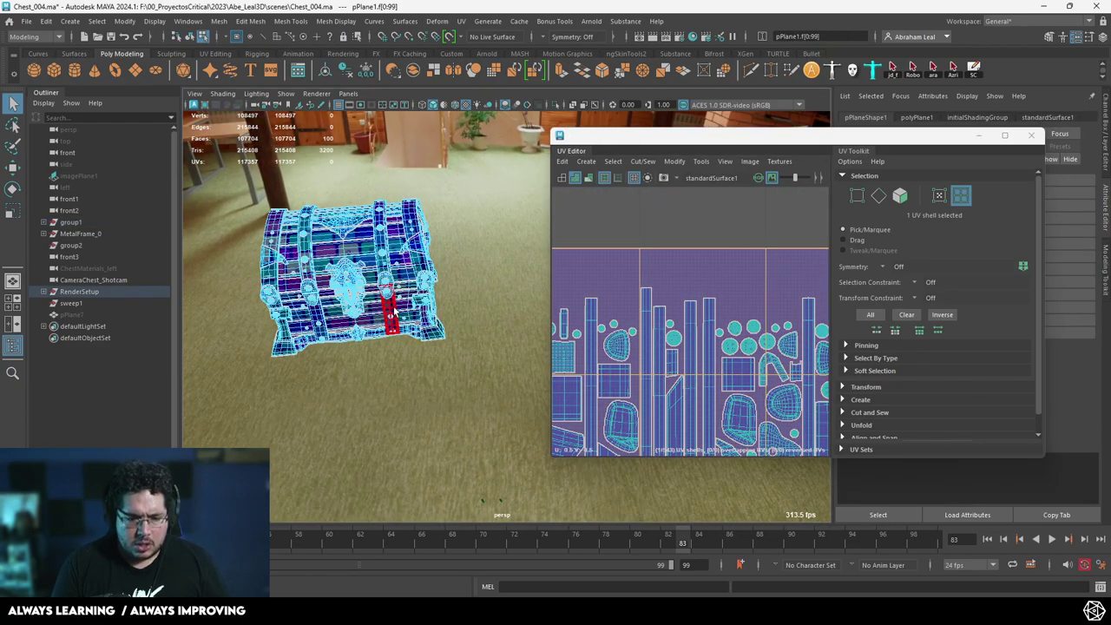
Delete the small stray plane object that the oversized UV shell belongs to
key(f)
alt+drag(408, 351, 479, 309)
scroll(443, 308, down, 5)
click(437, 307)
scroll(477, 316, down, 3)
click(497, 315)
right_drag(505, 266, 560, 252)
click(505, 319)
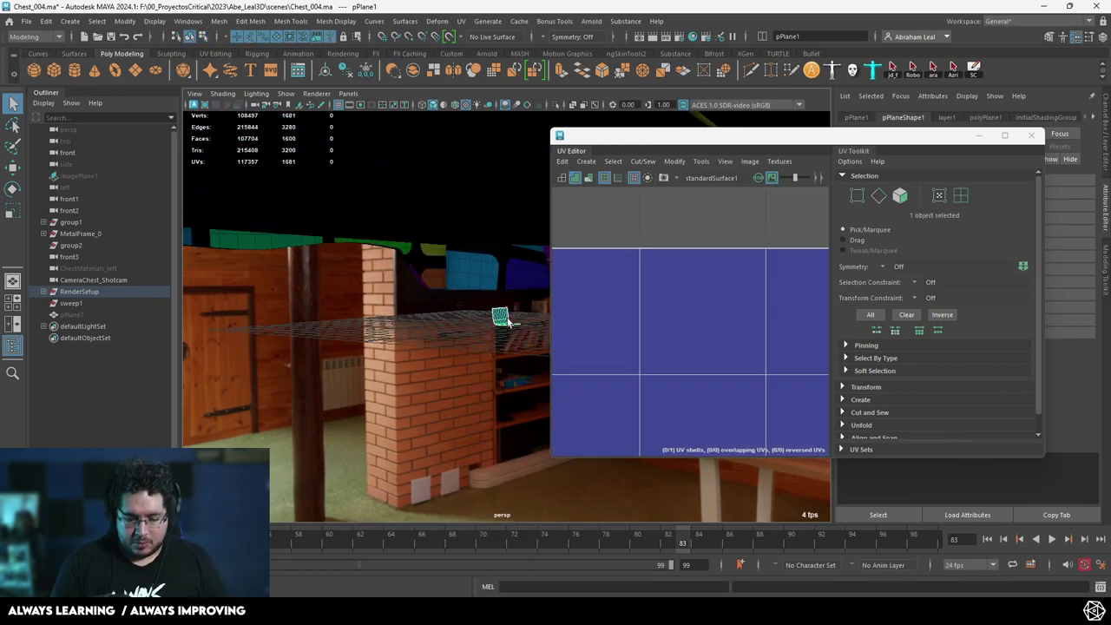
key(Delete)
alt+drag(508, 322, 461, 292)
key(f)
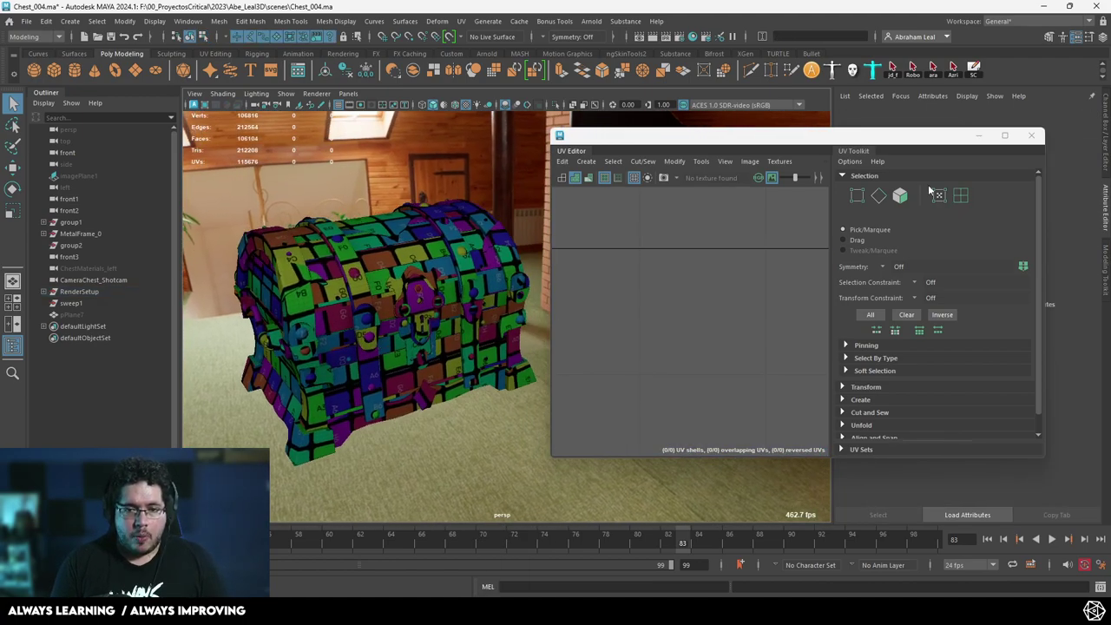
Close the UV Editor and select the entire chest in the perspective view
click(1033, 141)
alt+drag(712, 247, 663, 195)
drag(360, 461, 338, 480)
alt+right_drag(451, 347, 521, 348)
alt+drag(521, 348, 538, 306)
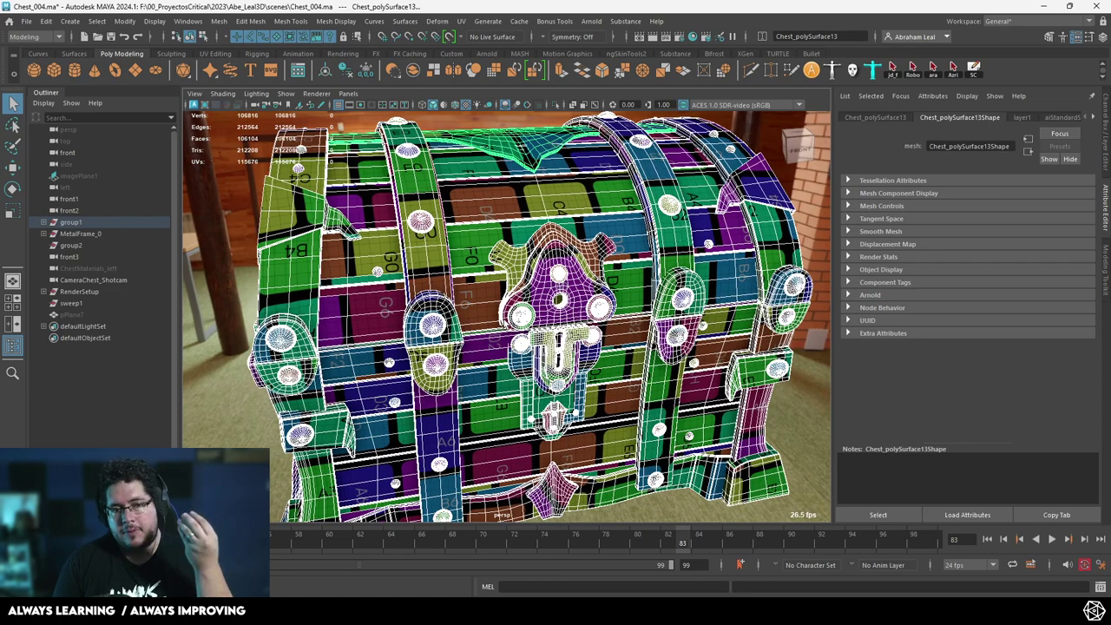
alt+right_drag(486, 191, 303, 171)
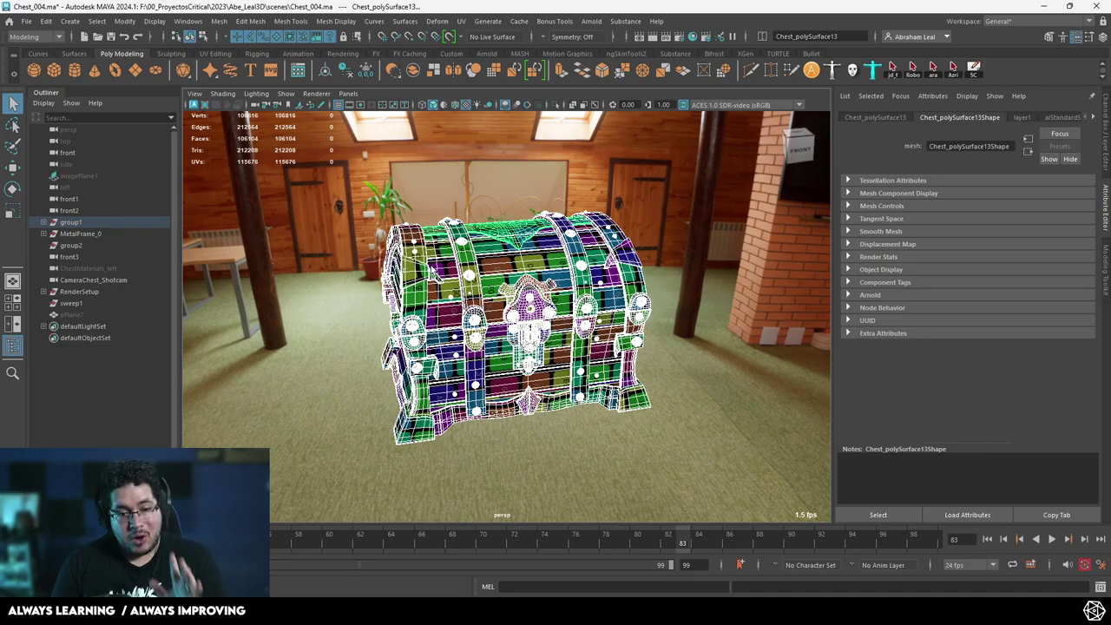
scroll(552, 264, up, 5)
alt+drag(521, 283, 590, 308)
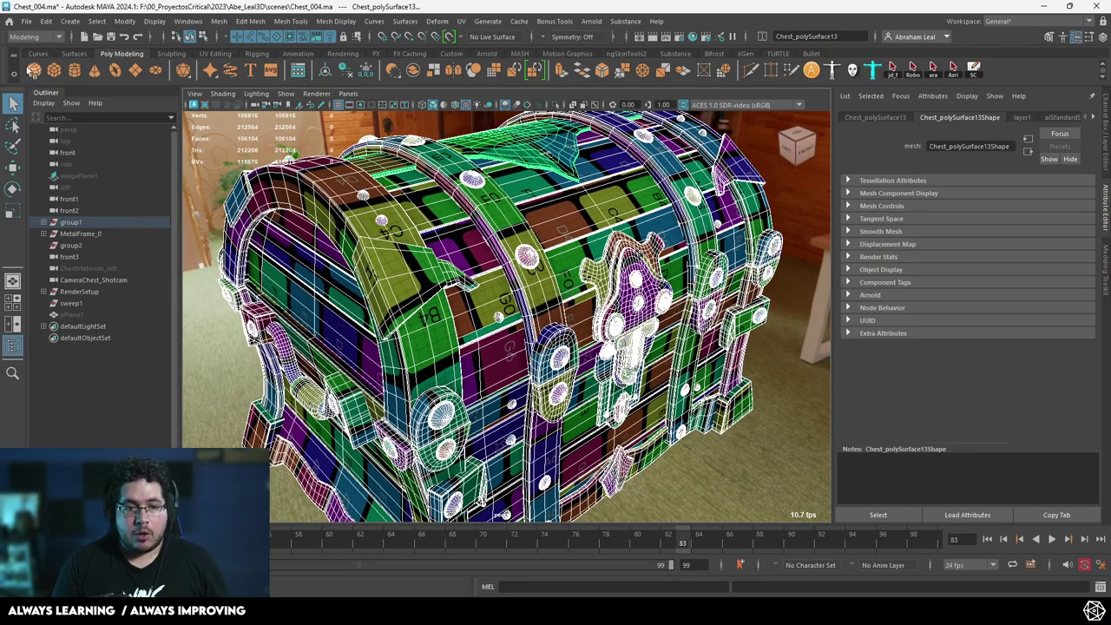
click(27, 23)
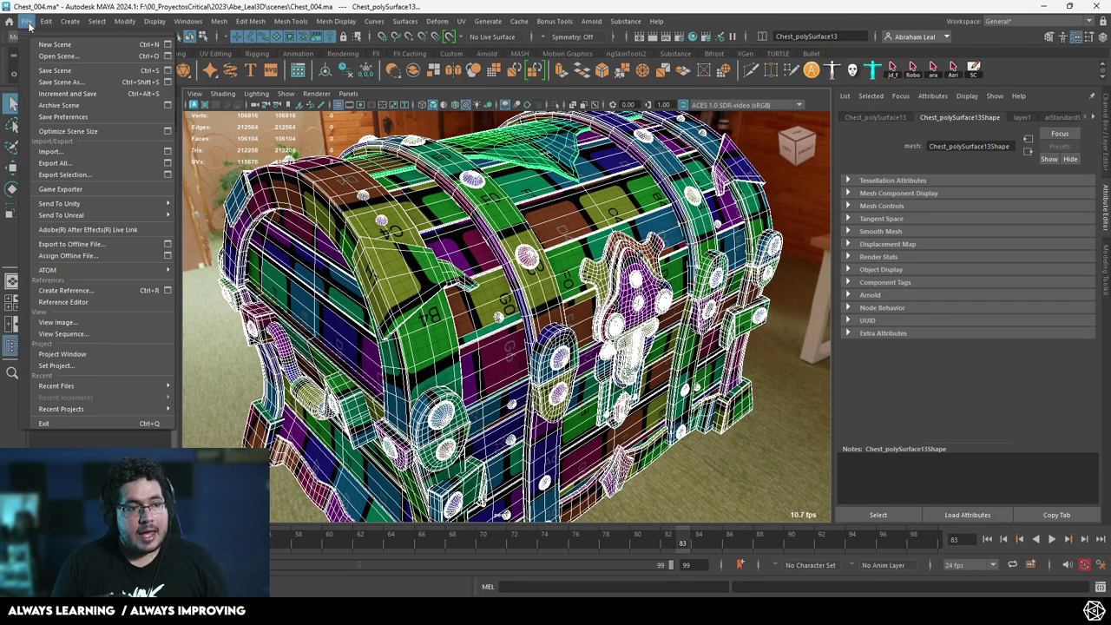
click(85, 176)
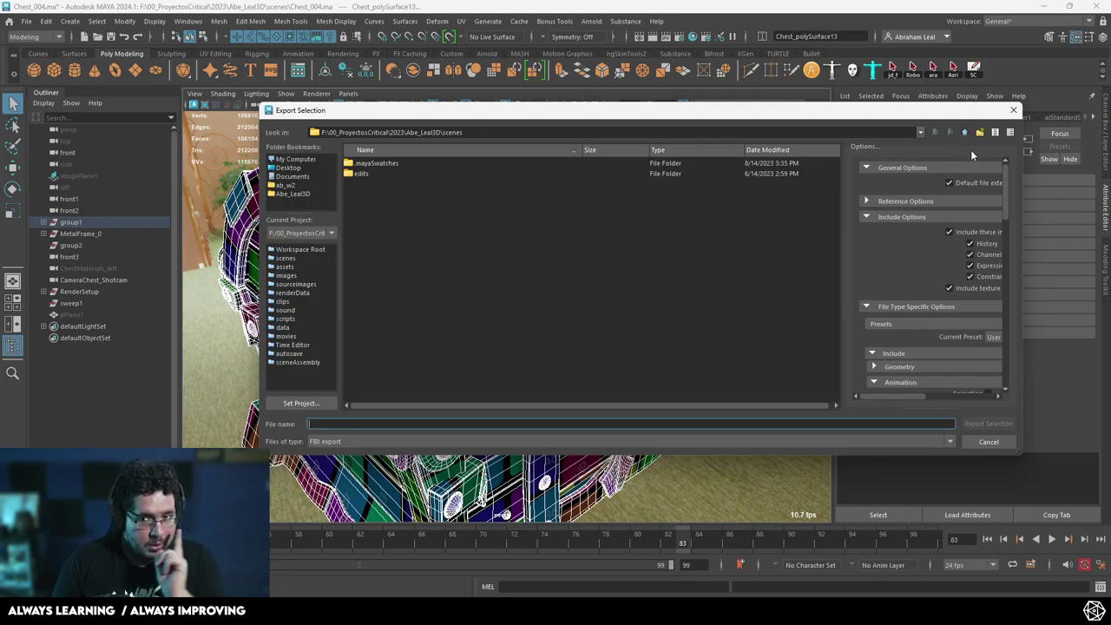
click(1013, 110)
Inspect the chest's interior in wireframe display for stray geometry hidden inside it
mouse_move(599, 283)
alt+mouse_down()
mouse_move(503, 291)
mouse_move(614, 306)
mouse_move(603, 302)
alt+mouse_up()
scroll(504, 295, down, 3)
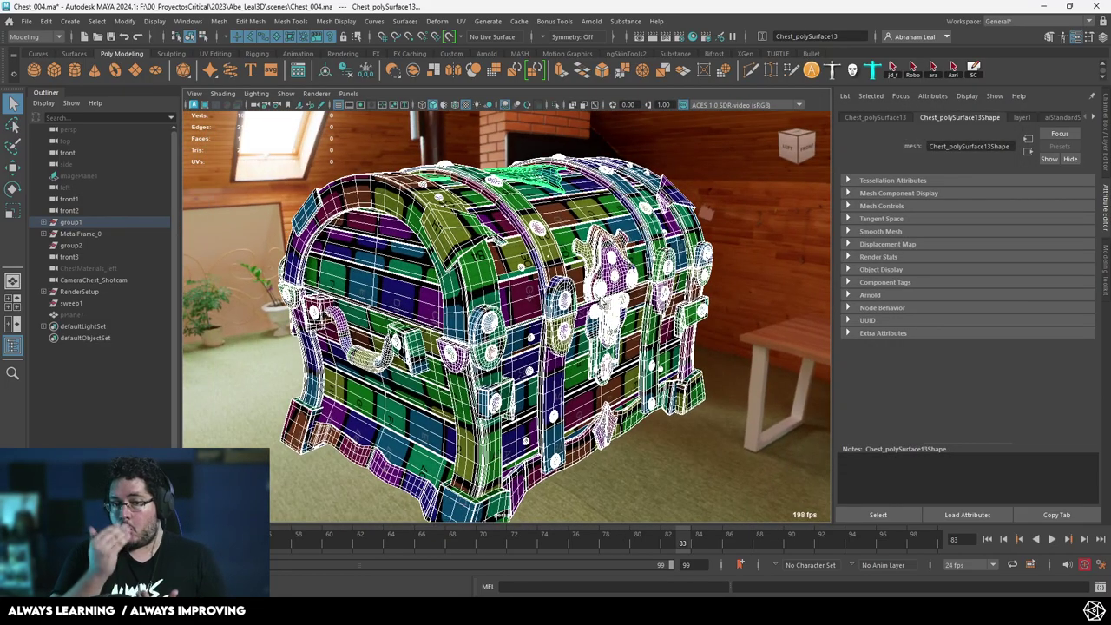
alt+drag(571, 268, 525, 292)
scroll(524, 292, up, 5)
key(4)
scroll(525, 287, up, 8)
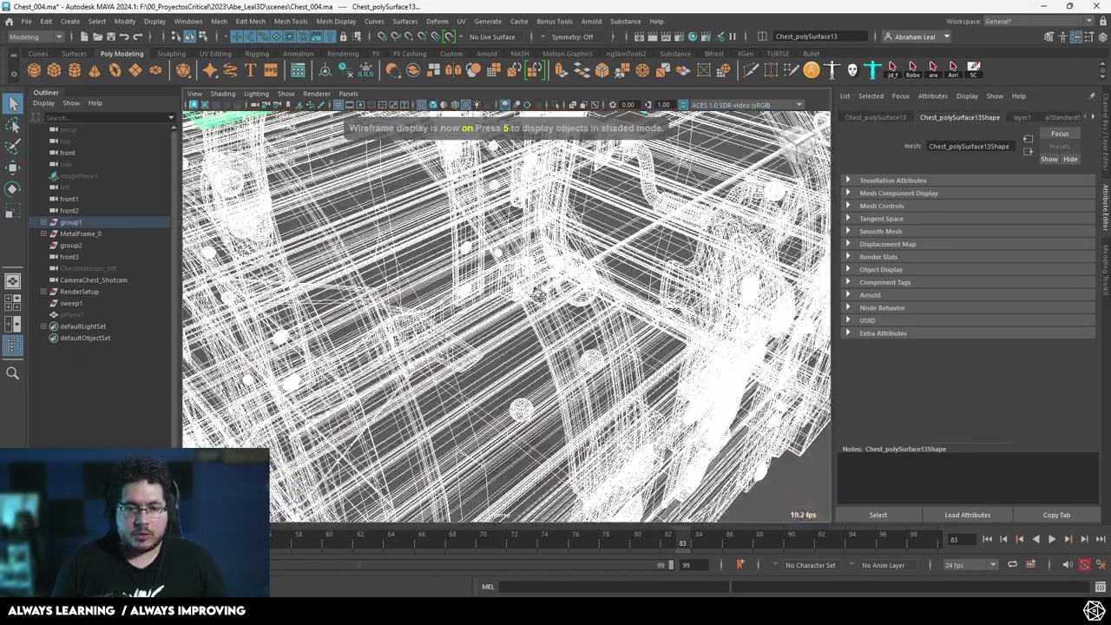
key(5)
scroll(538, 318, up, 6)
key(6)
key(4)
alt+drag(540, 304, 565, 351)
scroll(569, 358, up, 2)
Select all faces of one rivet sphere hidden inside the chest
right_click(572, 360)
right_drag(572, 361, 571, 300)
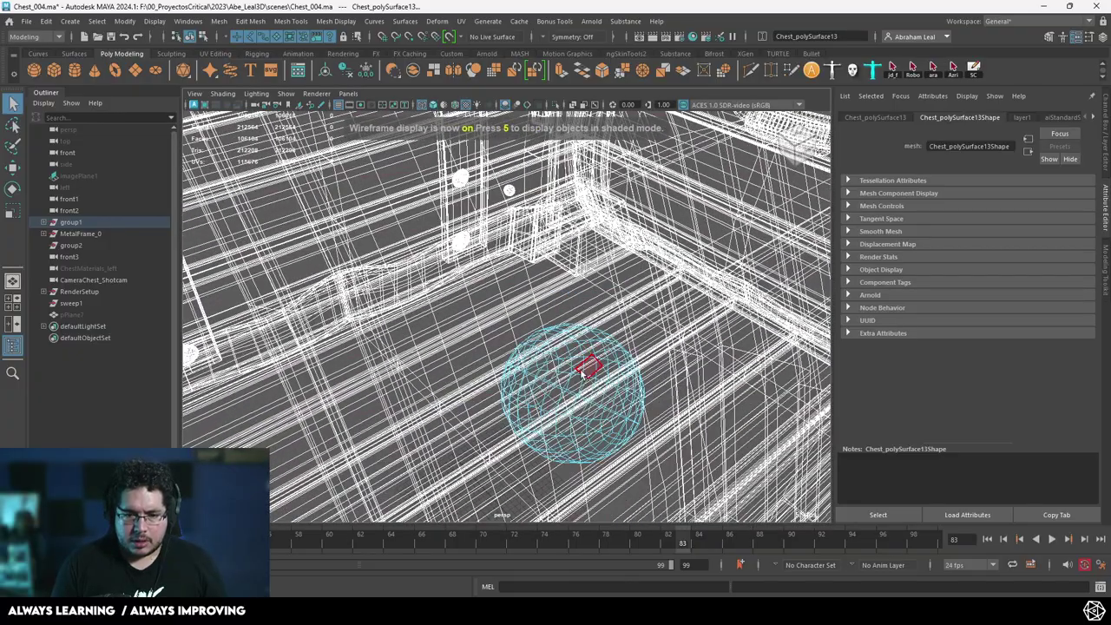
double_click(582, 371)
scroll(580, 373, down, 10)
key(5)
alt+drag(581, 372, 535, 332)
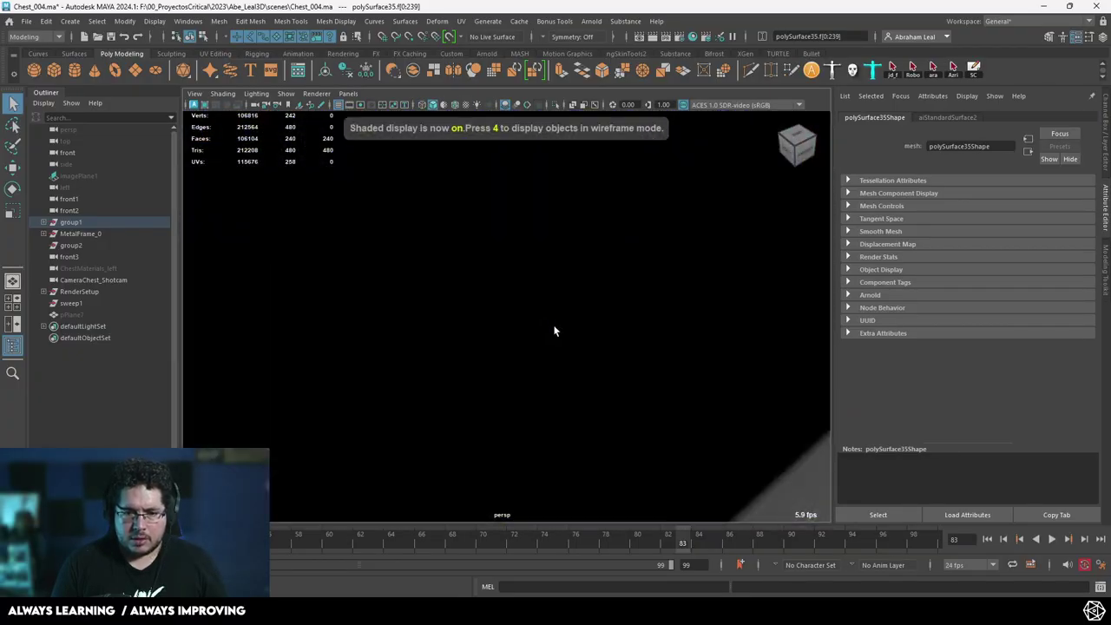
scroll(562, 334, up, 6)
key(4)
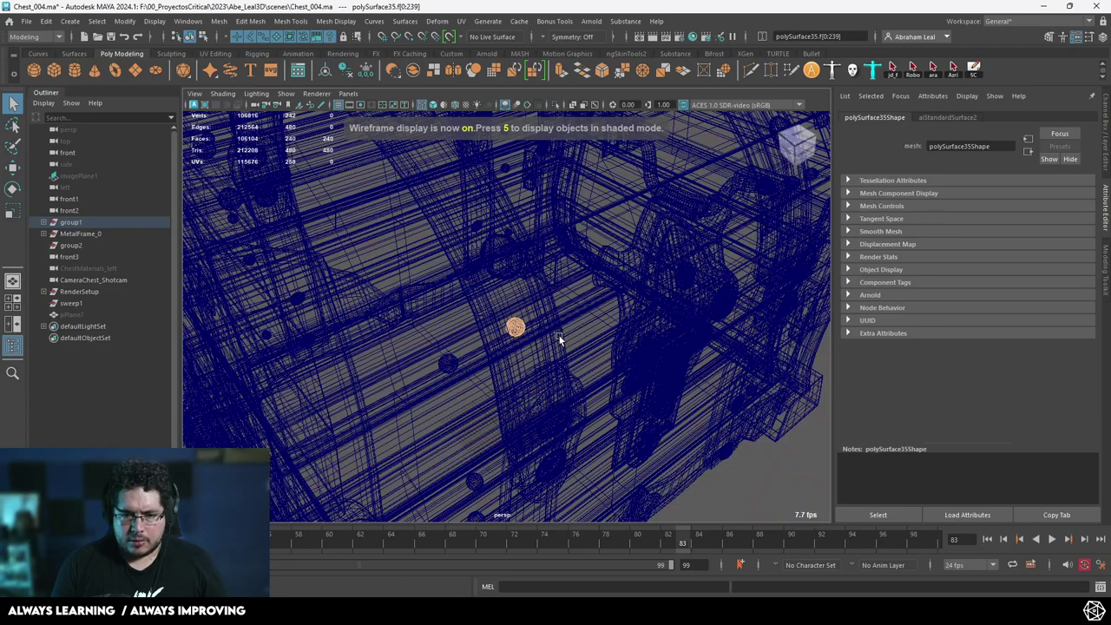
Try to move the hidden rivet spheres outward through the chest's front, and undo the move
key(w)
key(5)
mouse_move(566, 363)
alt+mouse_down()
mouse_move(531, 359)
mouse_move(528, 347)
alt+mouse_up()
key(4)
mouse_move(530, 351)
alt+right_down()
mouse_move(568, 390)
mouse_move(602, 380)
alt+right_up()
click(538, 332)
mouse_move(539, 333)
alt+mouse_down()
mouse_move(435, 318)
mouse_move(481, 337)
alt+mouse_up()
key(5)
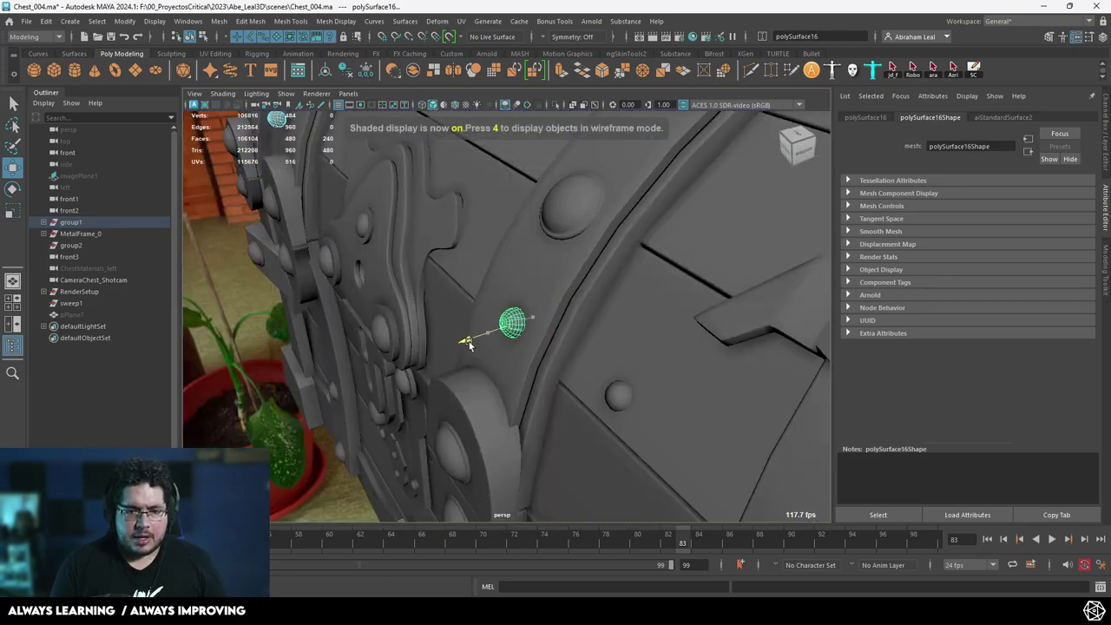
key(ctrl+z)
Select both hidden rivet spheres as objects and move them outward onto the chest's two front straps
right_drag(522, 266, 550, 315)
key(4)
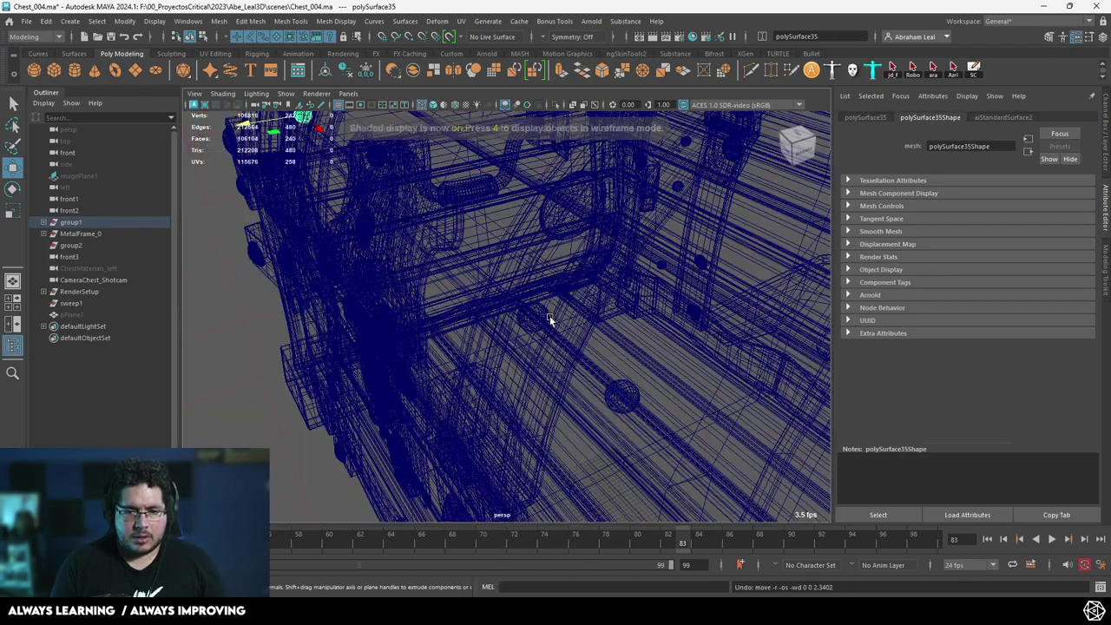
click(534, 312)
alt+middle_drag(347, 186, 385, 287)
key(q)
mouse_move(348, 215)
alt+mouse_down()
mouse_move(470, 212)
mouse_move(501, 228)
alt+mouse_up()
shift+click(415, 329)
key(5)
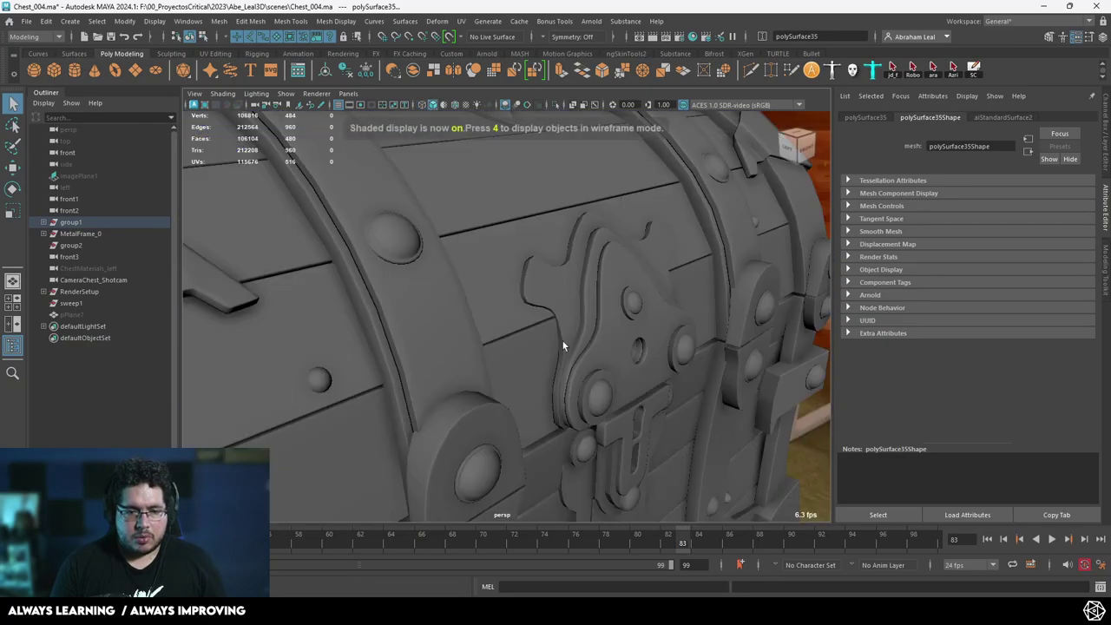
alt+drag(568, 338, 638, 323)
key(w)
drag(617, 363, 641, 368)
alt+right_drag(564, 334, 435, 283)
alt+drag(573, 299, 636, 252)
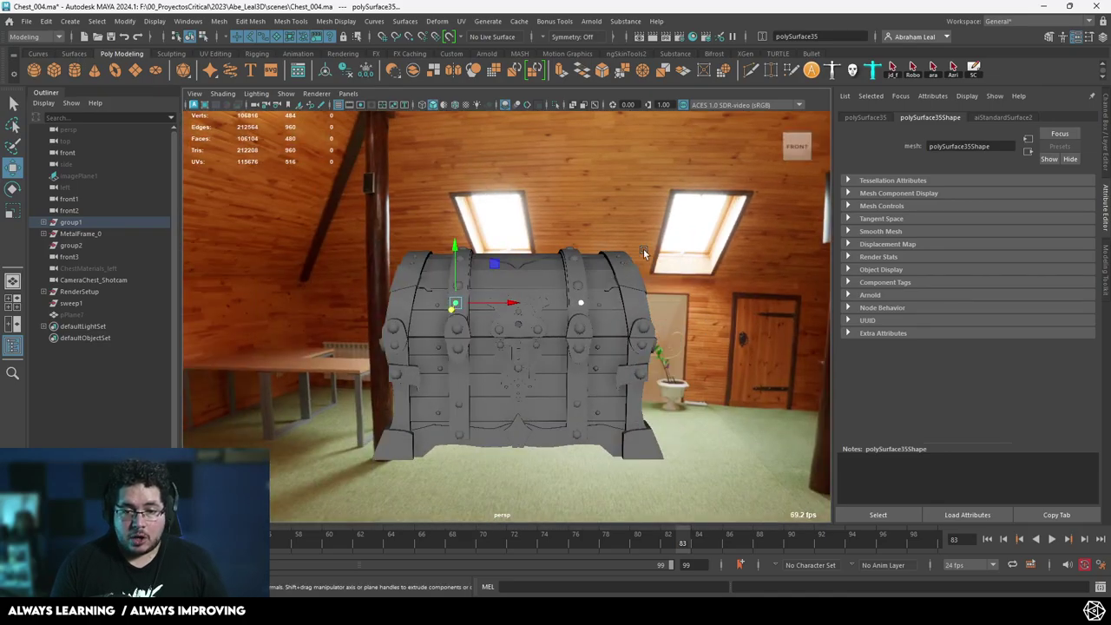
Select different chest parts to check which pieces are combined into a single mesh
drag(360, 333, 359, 347)
alt+drag(360, 347, 434, 348)
alt+right_drag(434, 347, 538, 347)
alt+drag(312, 349, 356, 354)
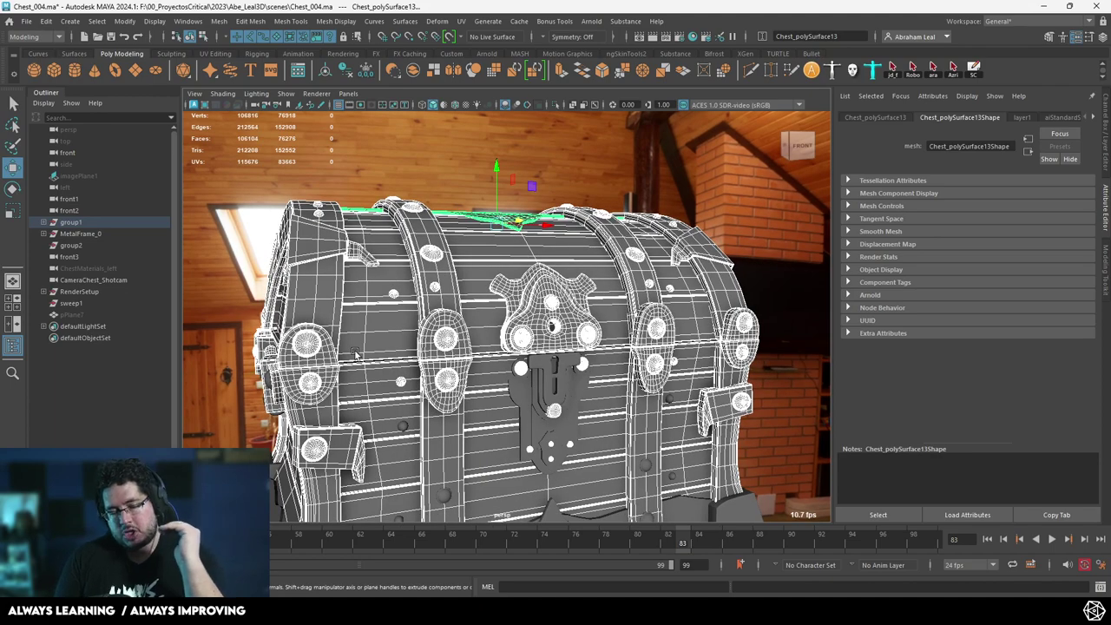
scroll(354, 354, down, 5)
click(606, 340)
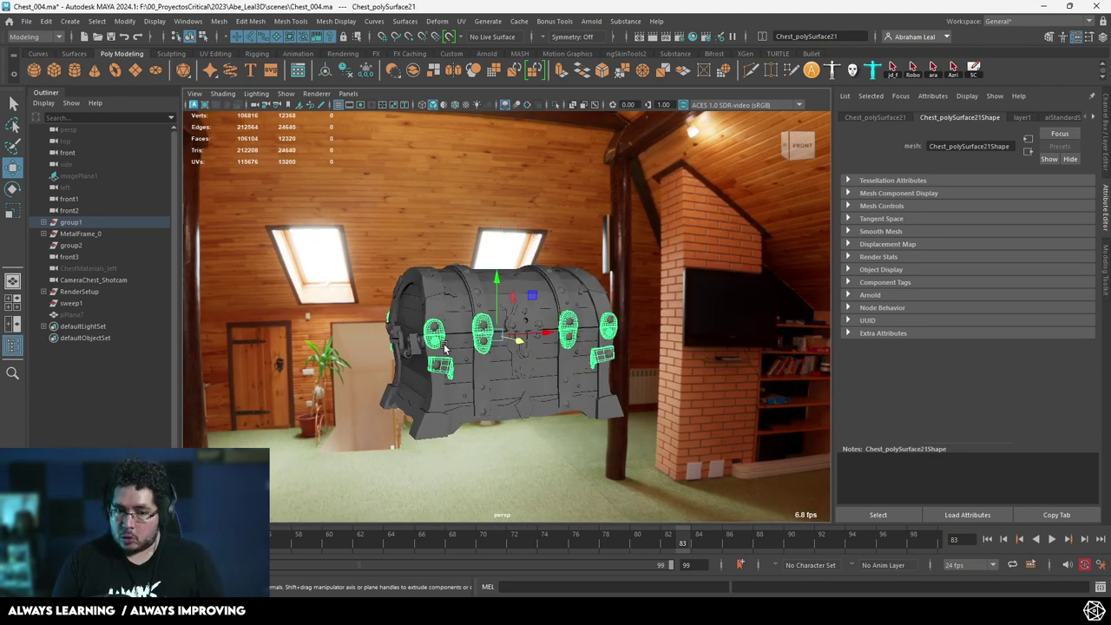
scroll(481, 353, down, 5)
scroll(486, 348, up, 3)
Select the whole chest and try to separate its combined meshes into individual pieces
drag(622, 242, 402, 434)
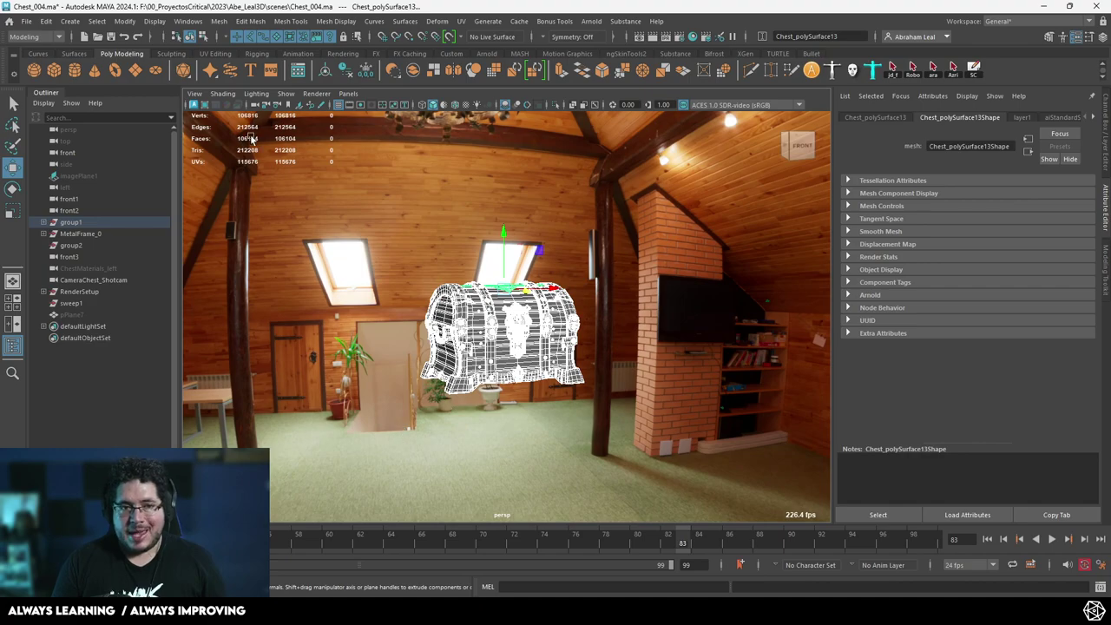
click(224, 26)
click(251, 77)
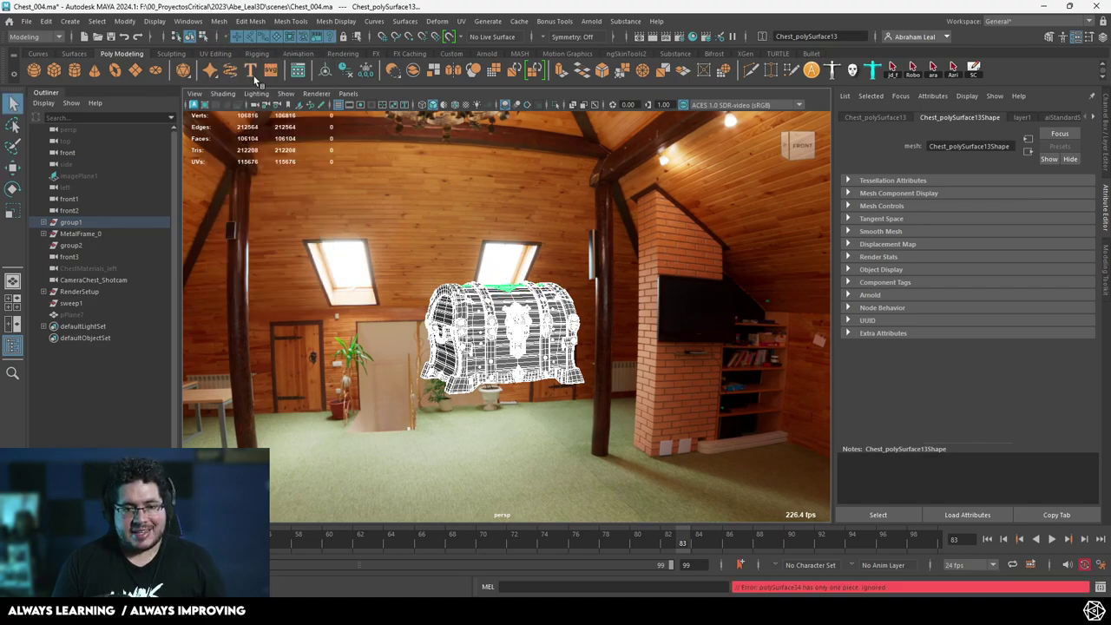
key(f)
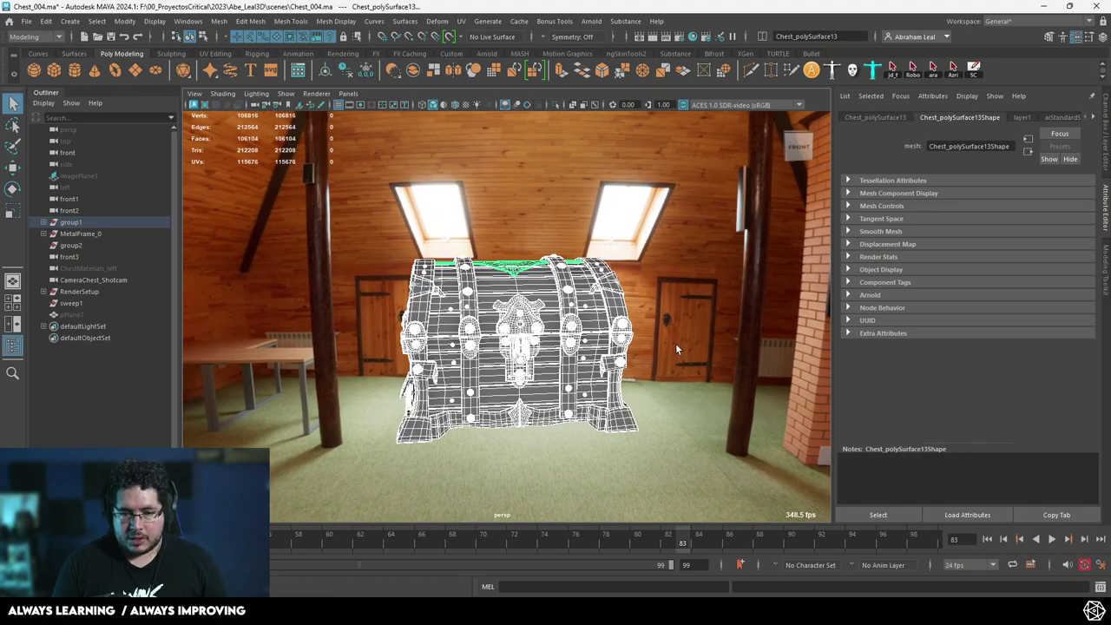
Separate the combined strap plates and corner brackets into individual meshes by repeating the Separate command
click(660, 300)
click(524, 320)
scroll(525, 326, up, 6)
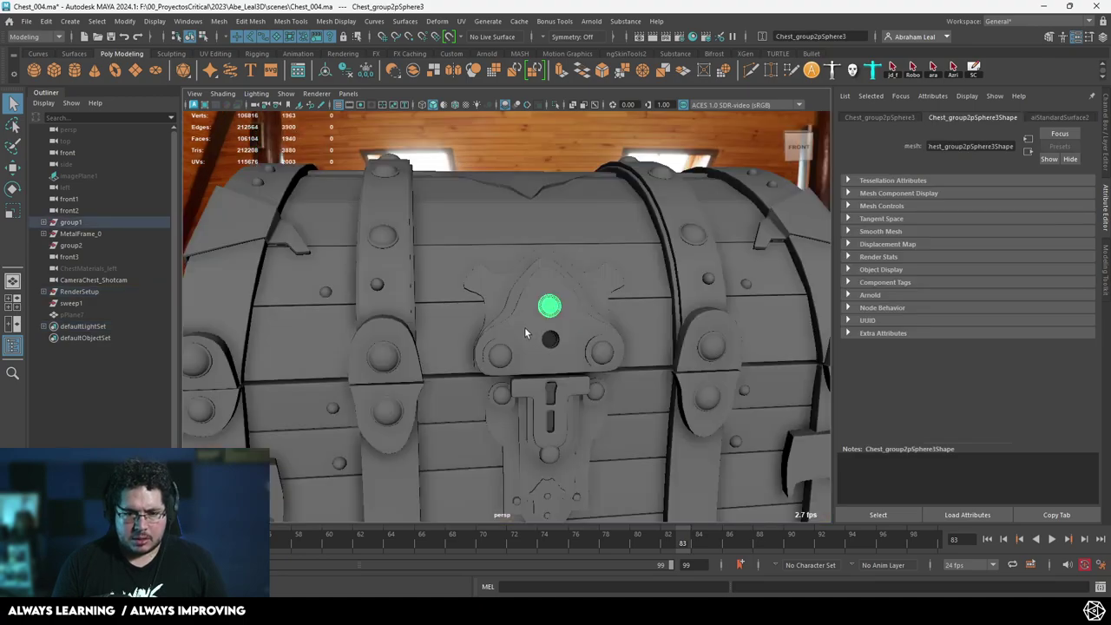
scroll(525, 329, down, 3)
click(526, 330)
click(625, 322)
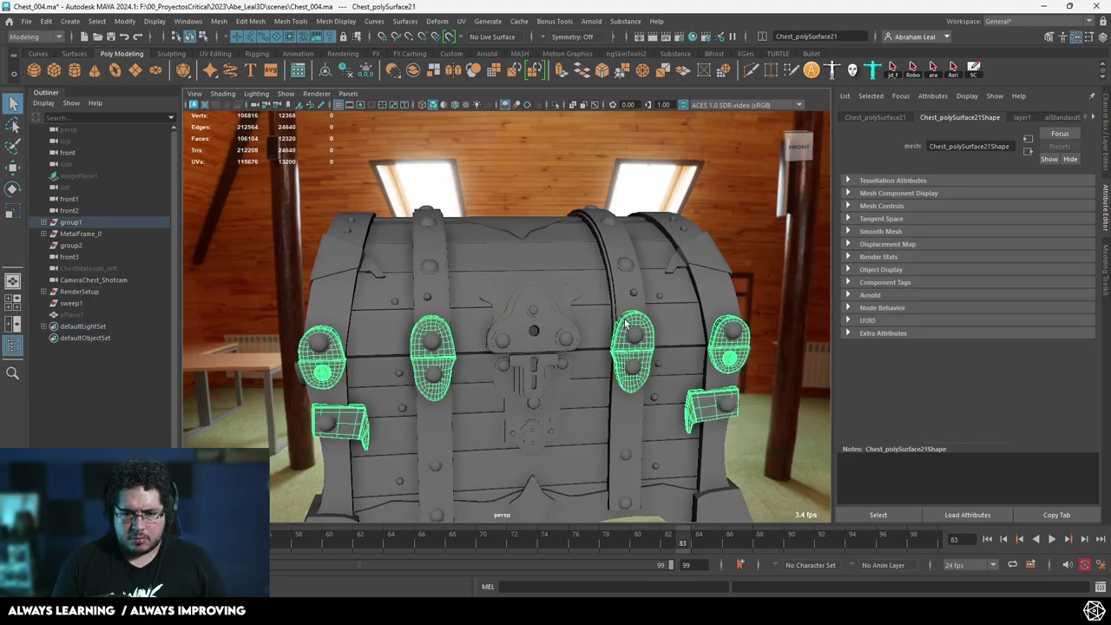
key(g)
click(497, 292)
Switch to the front view and select the chest's lid parts above the seam
scroll(614, 292, down, 6)
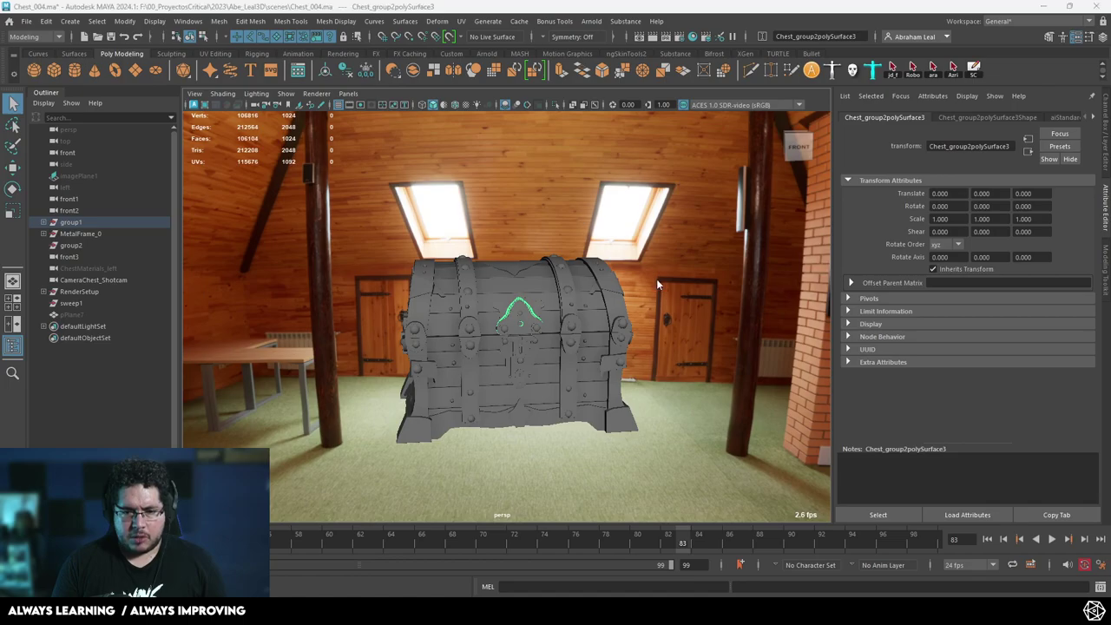
key(space)
drag(649, 284, 647, 314)
scroll(646, 302, down, 8)
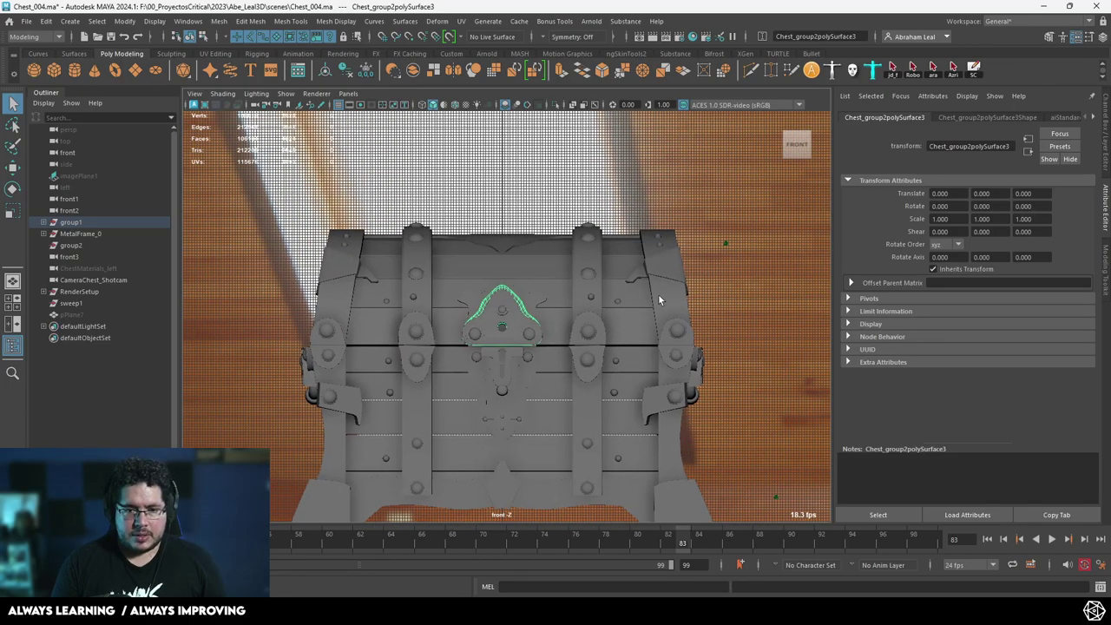
drag(515, 281, 350, 348)
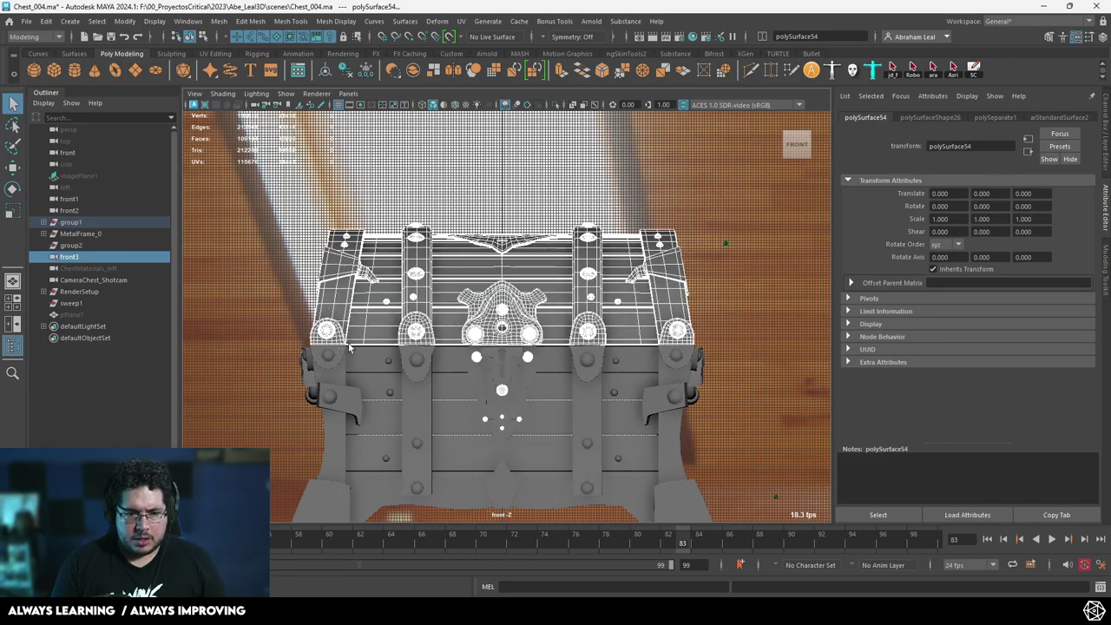
Separate the combined rivets around the chest's front lock into individual meshes
click(531, 360)
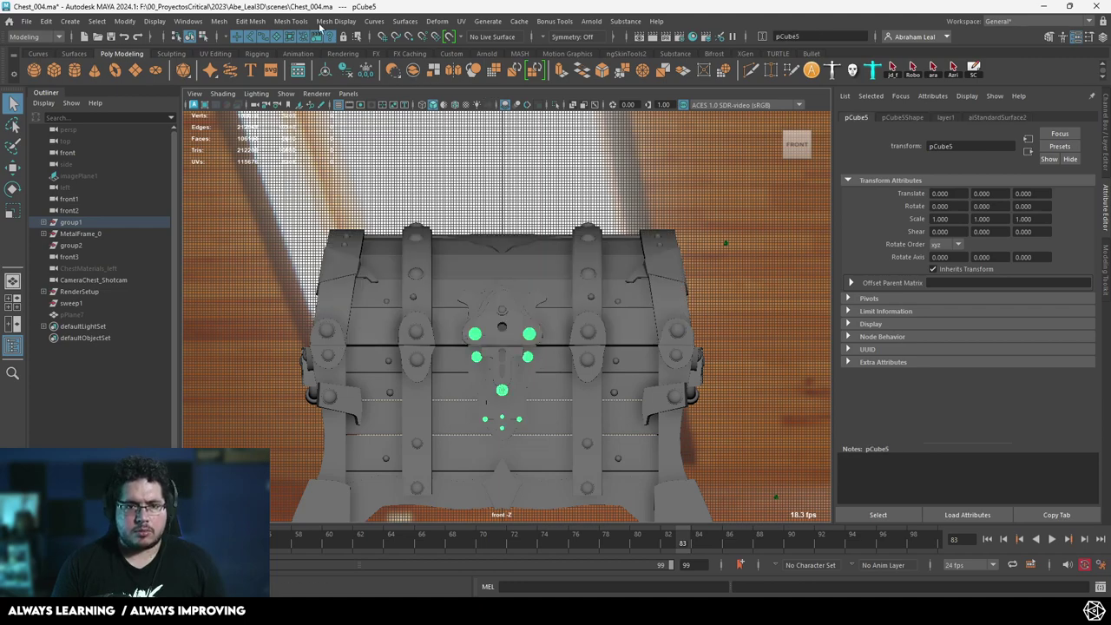
click(220, 21)
click(243, 75)
Select all lid parts above the seam and raise them straight up to a Translate Y of about 93.5
drag(737, 205, 280, 339)
key(w)
drag(503, 469, 515, 318)
key(space)
alt+drag(598, 323, 356, 322)
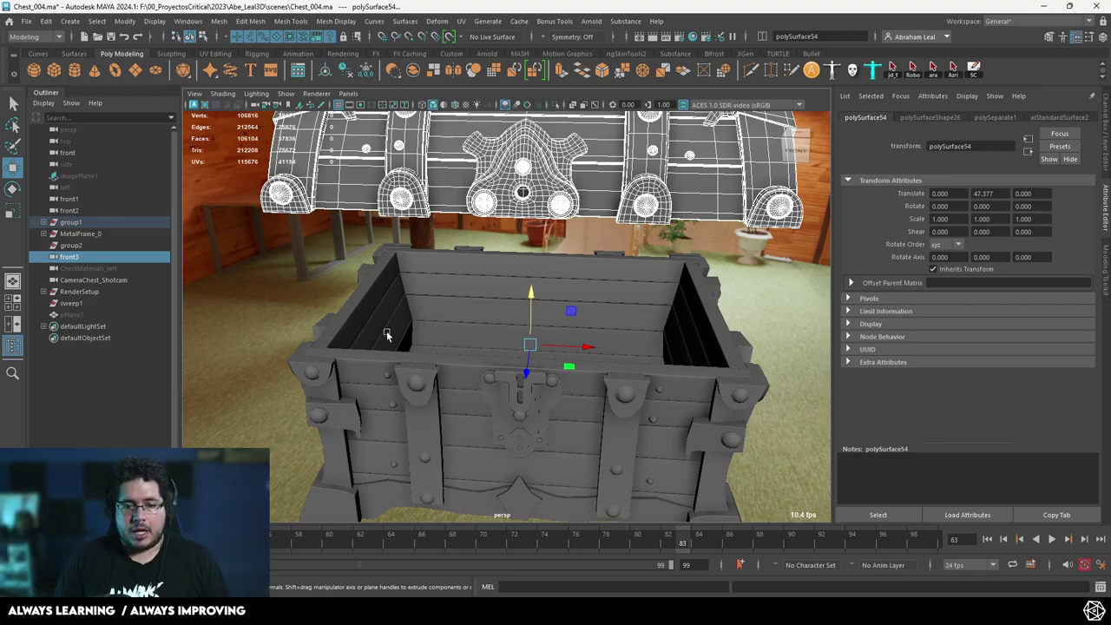
scroll(598, 313, down, 4)
mouse_move(597, 313)
alt+mouse_down()
mouse_move(530, 304)
mouse_move(593, 334)
alt+mouse_up()
scroll(600, 341, down, 5)
drag(524, 321, 524, 292)
Examine the open chest base from above, inspecting its inner walls and floor planks
alt+drag(526, 294, 494, 269)
scroll(503, 323, up, 3)
alt+drag(560, 305, 517, 370)
alt+right_drag(517, 373, 630, 368)
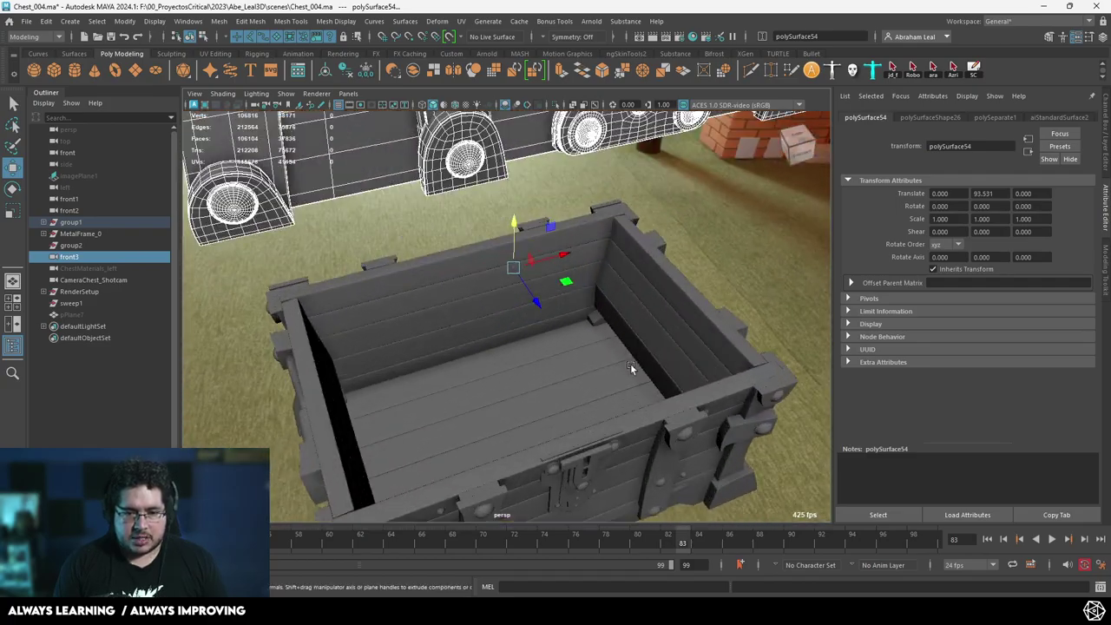
alt+drag(630, 369, 565, 373)
alt+right_drag(642, 390, 514, 378)
alt+drag(514, 378, 496, 306)
scroll(497, 306, down, 3)
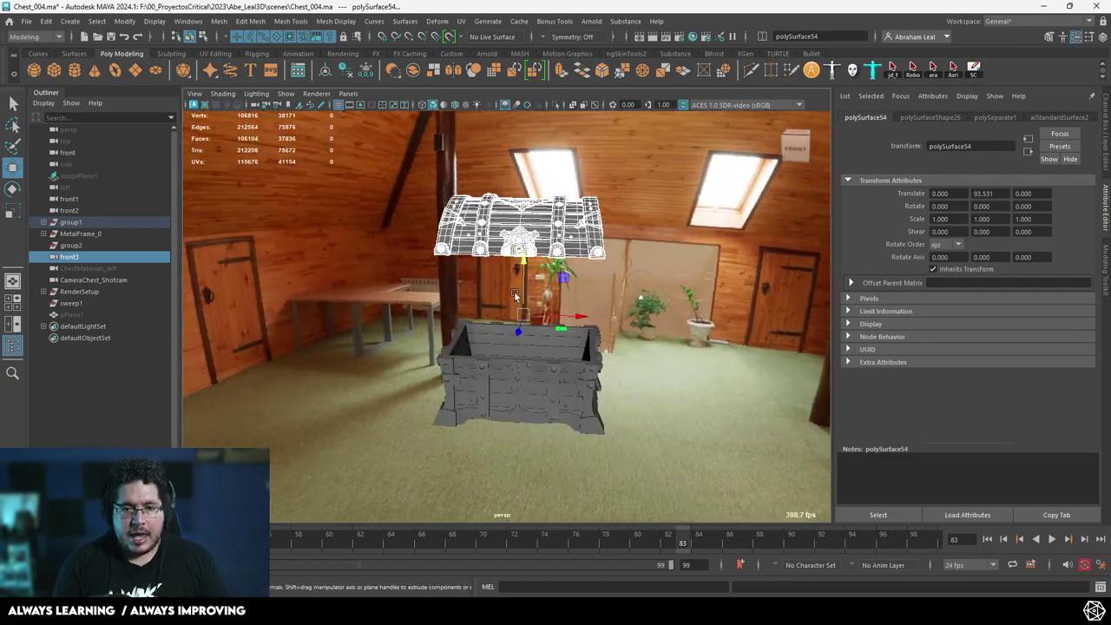
Select the whole chest, both lid and base, and assign a new Lambert material to it
click(632, 173)
drag(396, 443, 685, 236)
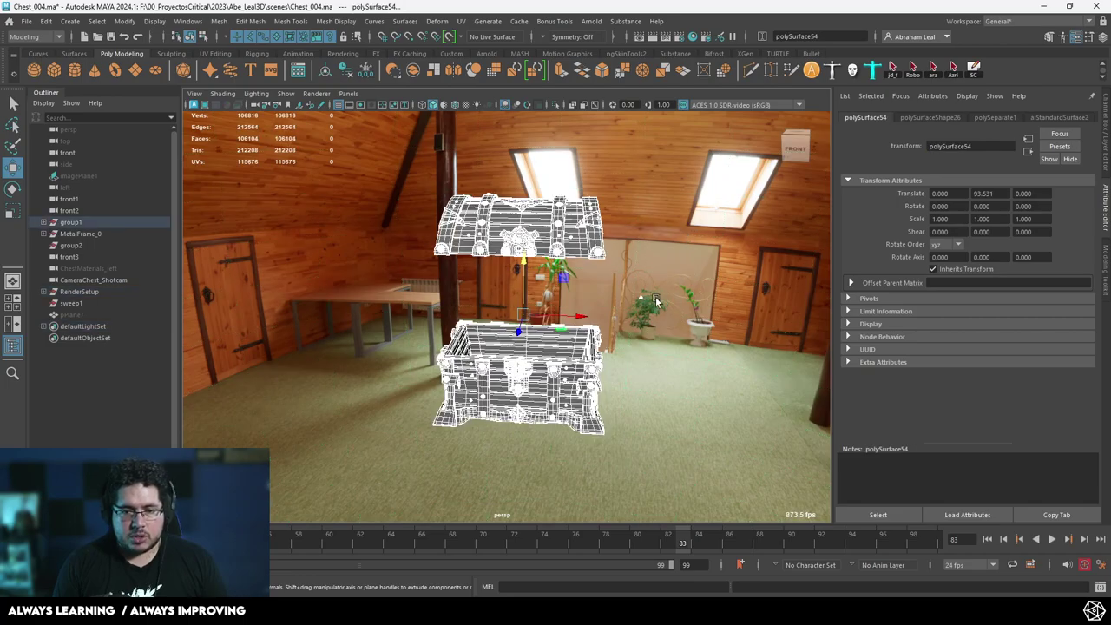
alt+drag(660, 300, 677, 298)
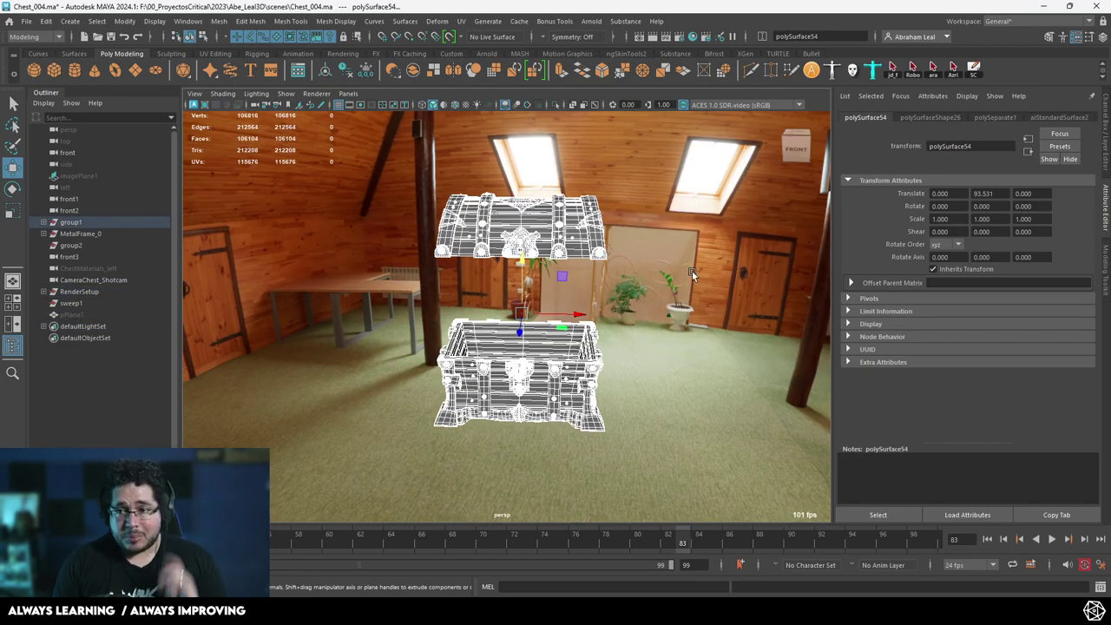
alt+drag(499, 178, 560, 198)
alt+right_drag(560, 198, 592, 193)
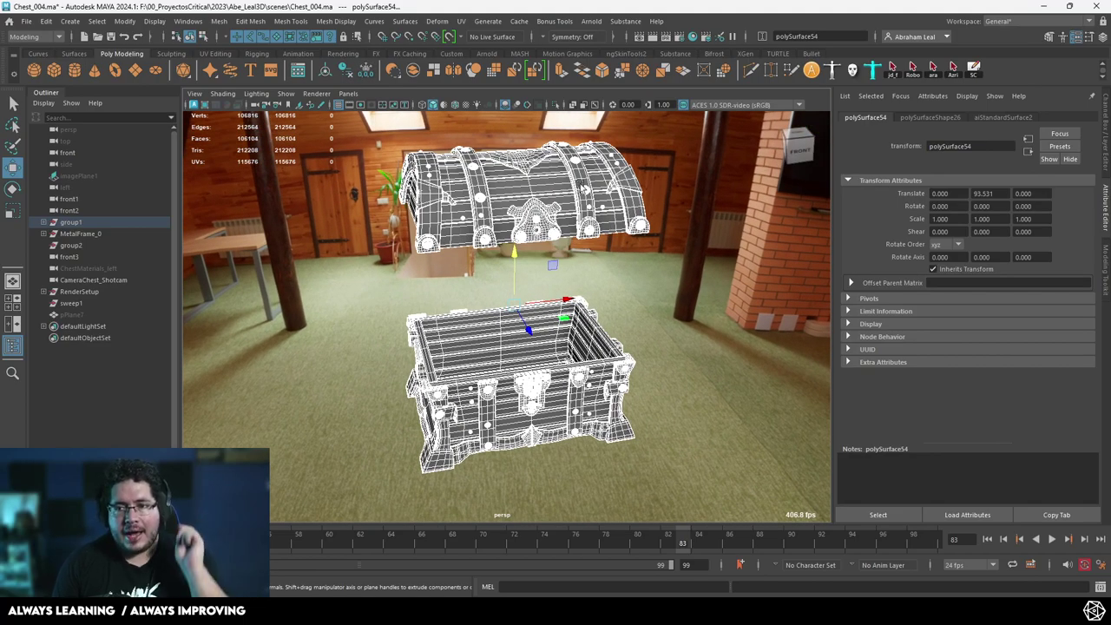
right_click(543, 170)
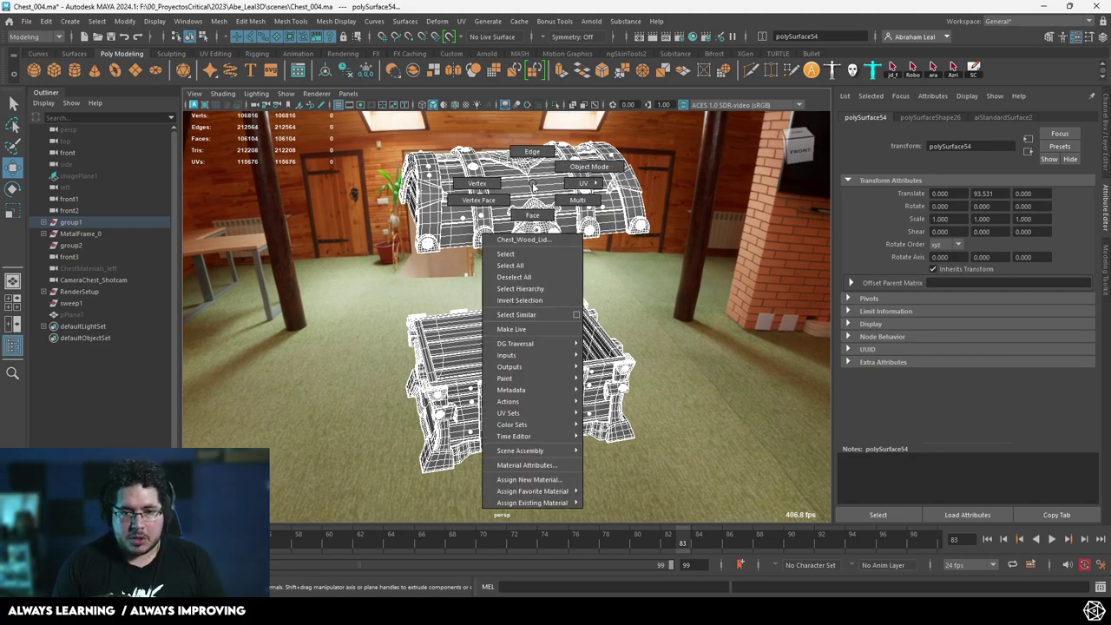
click(521, 465)
click(399, 283)
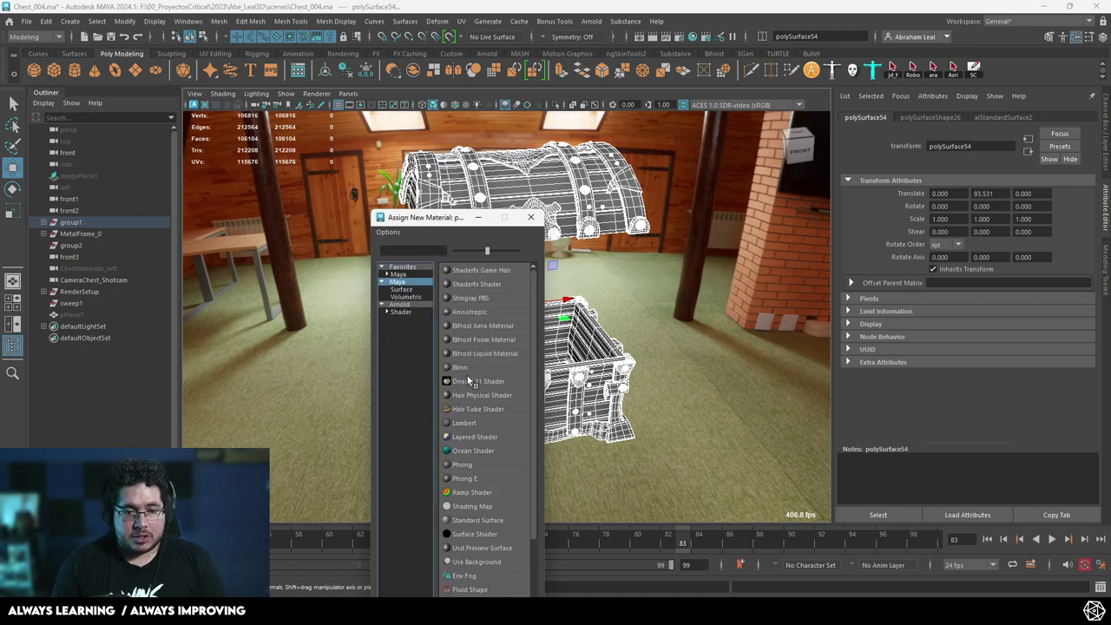
click(465, 422)
Rename the chest's new Lambert material to M_Chest
double_click(955, 147)
text(M_Ch)
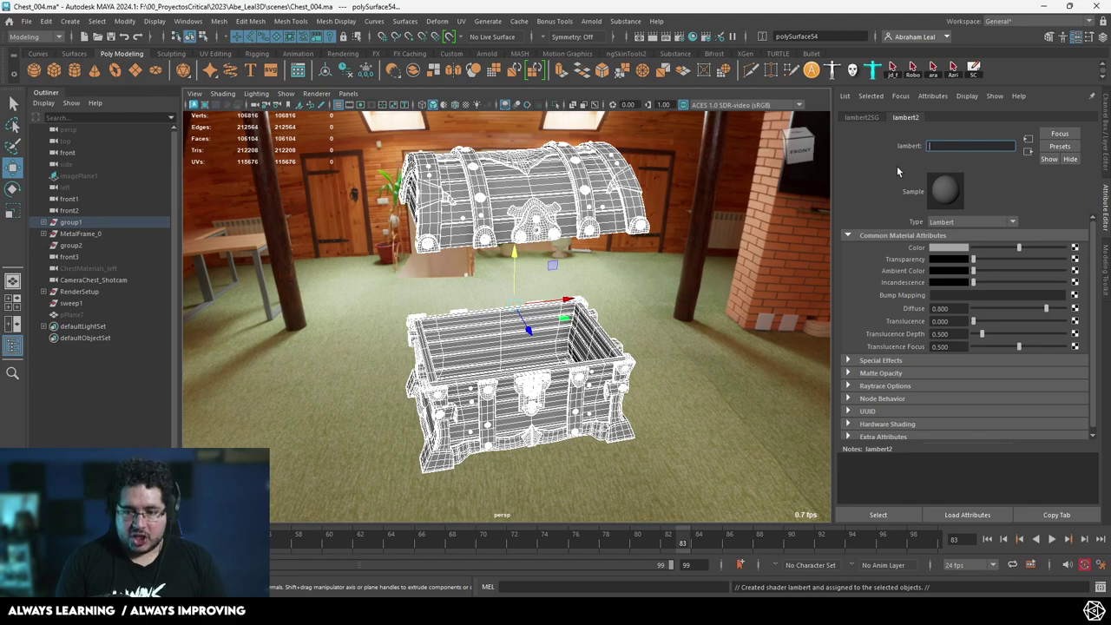
text(est)
key(Return)
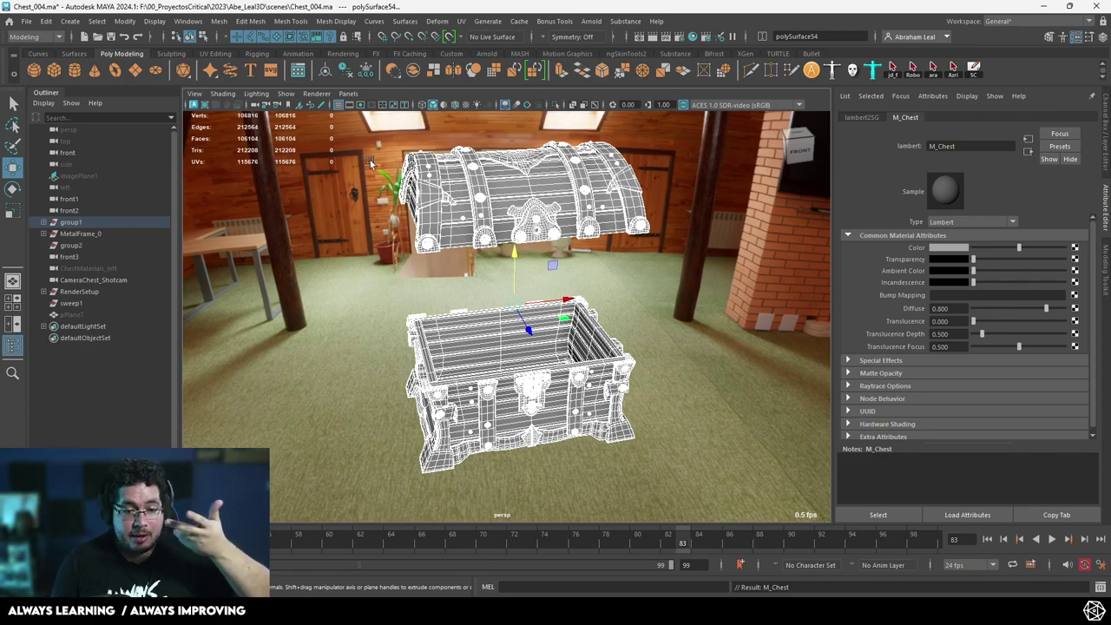
Export the selected chest meshes as an FBX file named Chest in the project's assets/chest folder
click(26, 21)
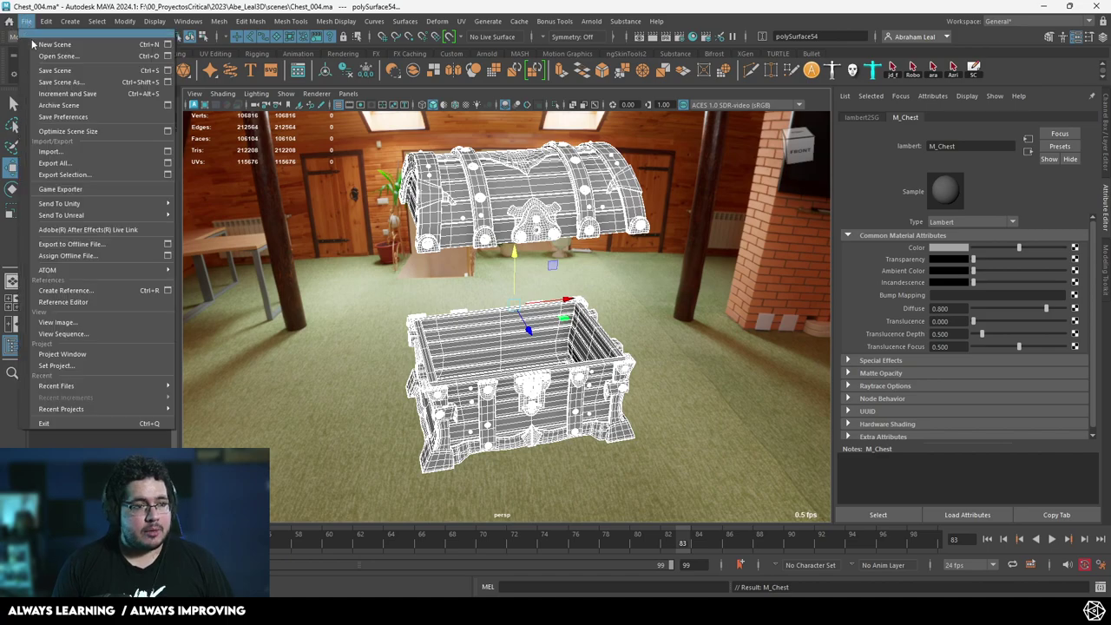
click(62, 175)
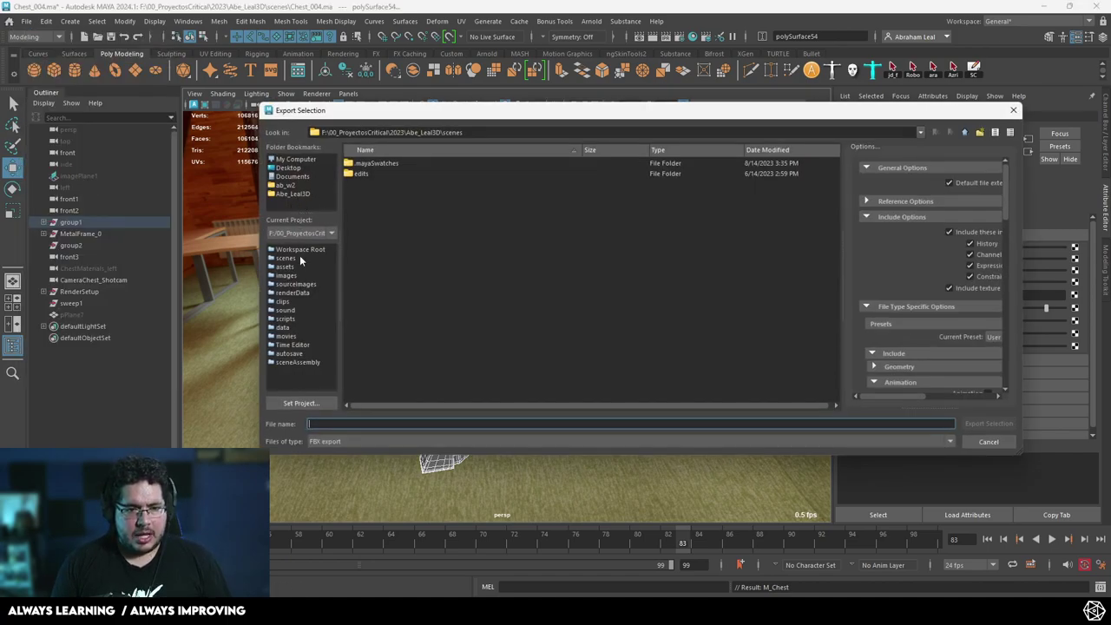
click(285, 266)
double_click(373, 165)
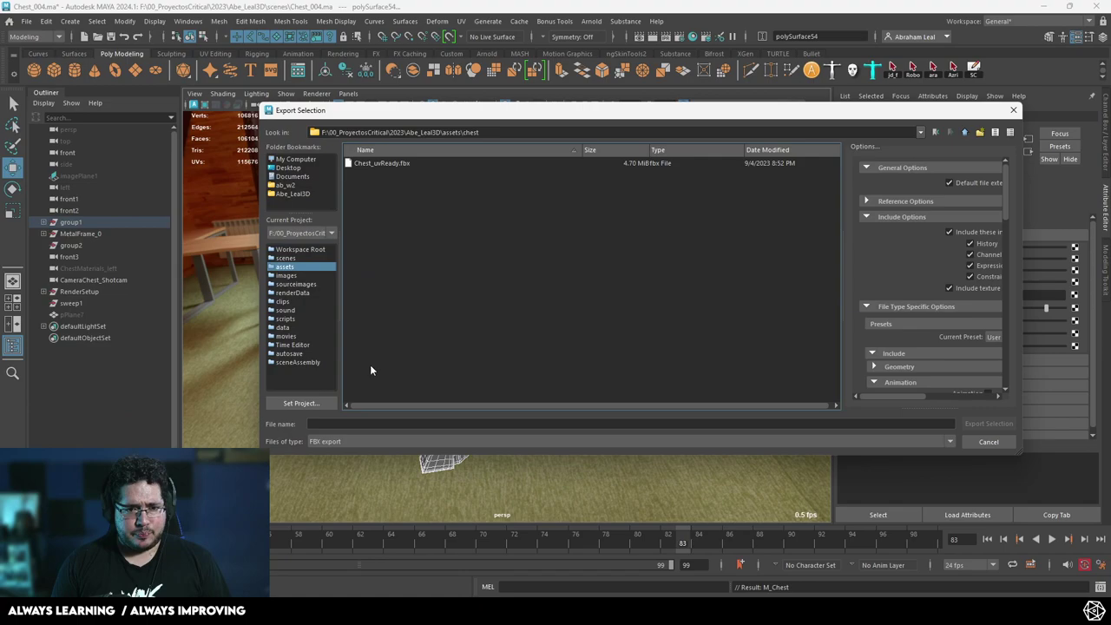
click(382, 164)
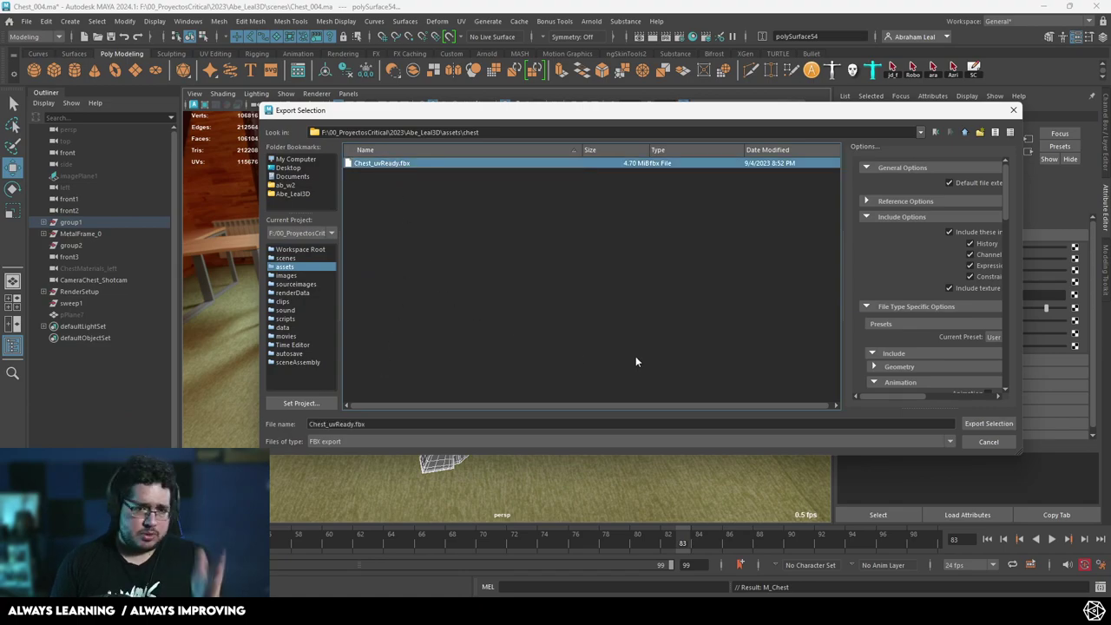
drag(380, 424, 315, 425)
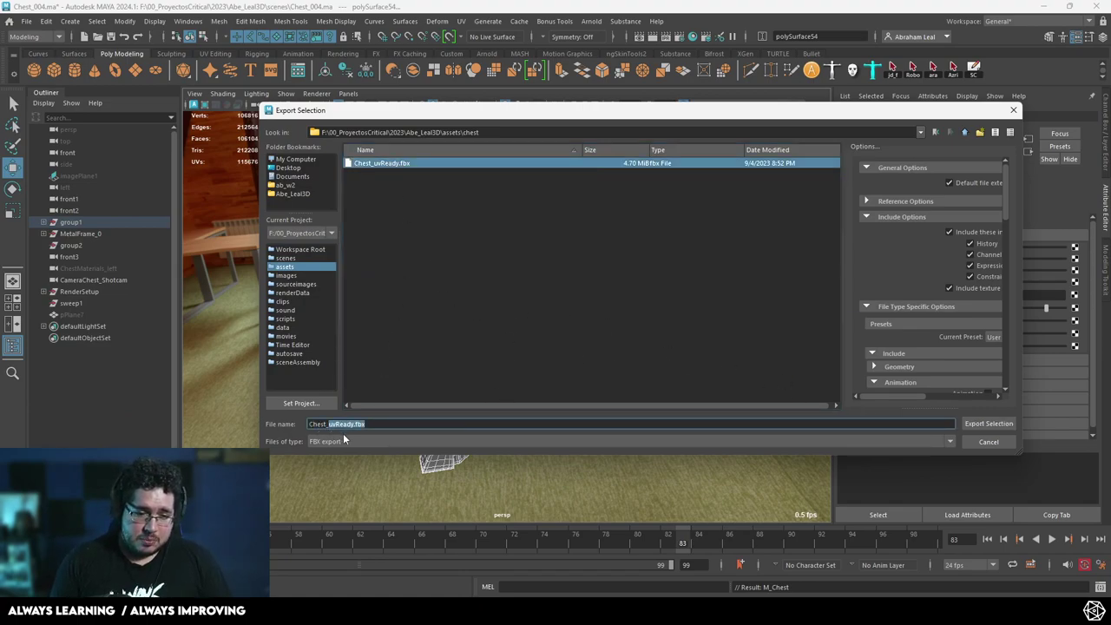
key(BackSpace)
key(Return)
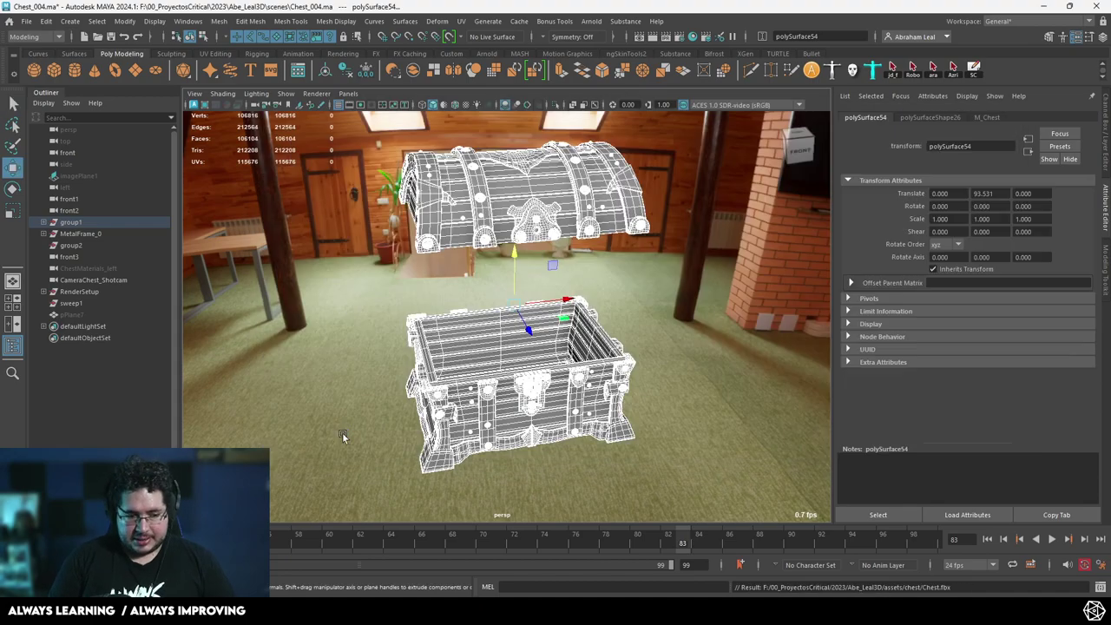
Deselect the chest, switch to Adobe Substance 3D Painter and dismiss its home screen
click(330, 492)
alt+right_drag(599, 368, 601, 410)
key(super)
text(sub)
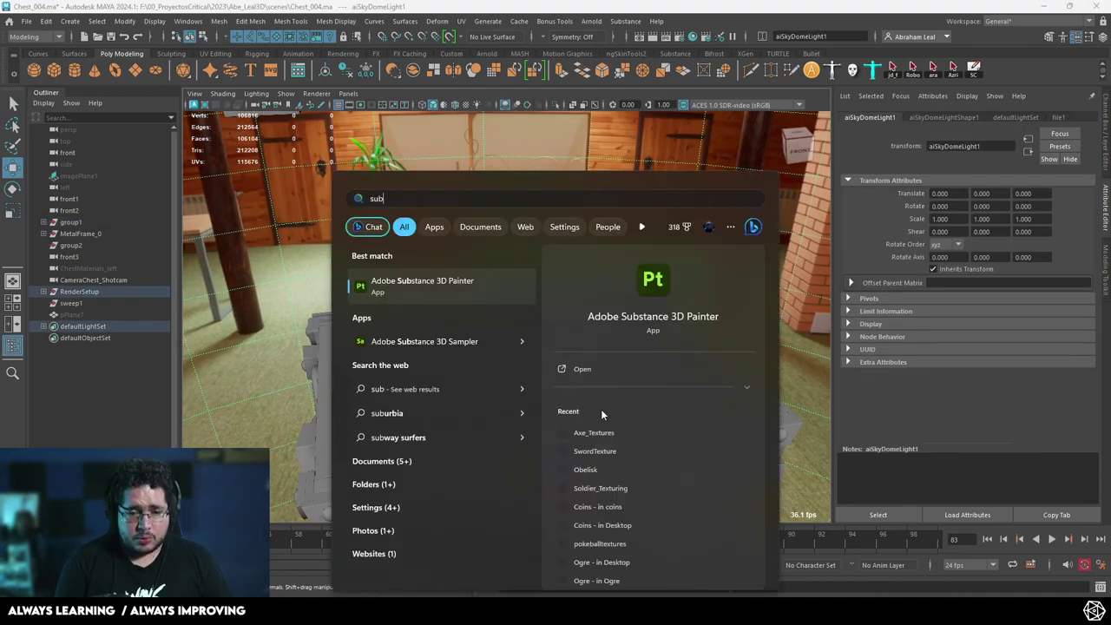
key(Return)
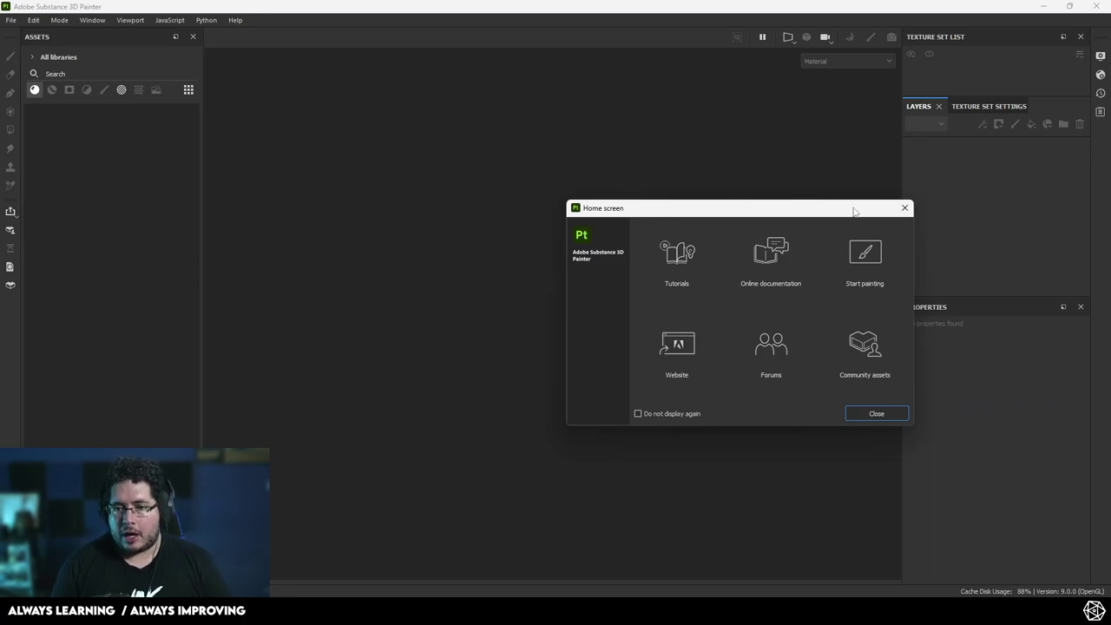
click(903, 206)
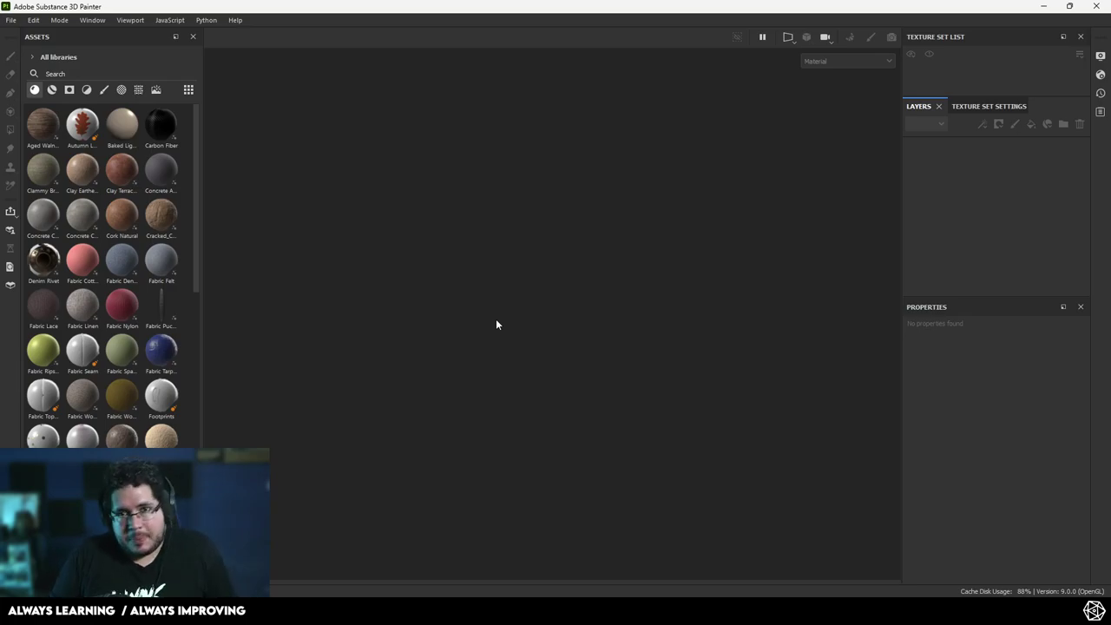
Start a new project and set its document resolution to 4096
click(10, 20)
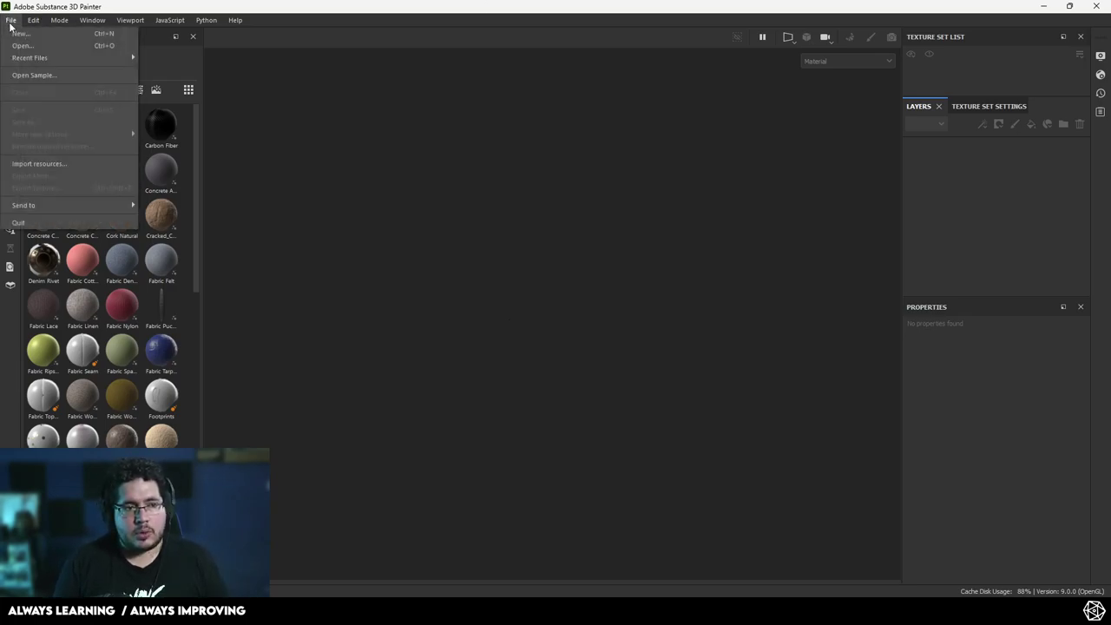
mouse_move(123, 60)
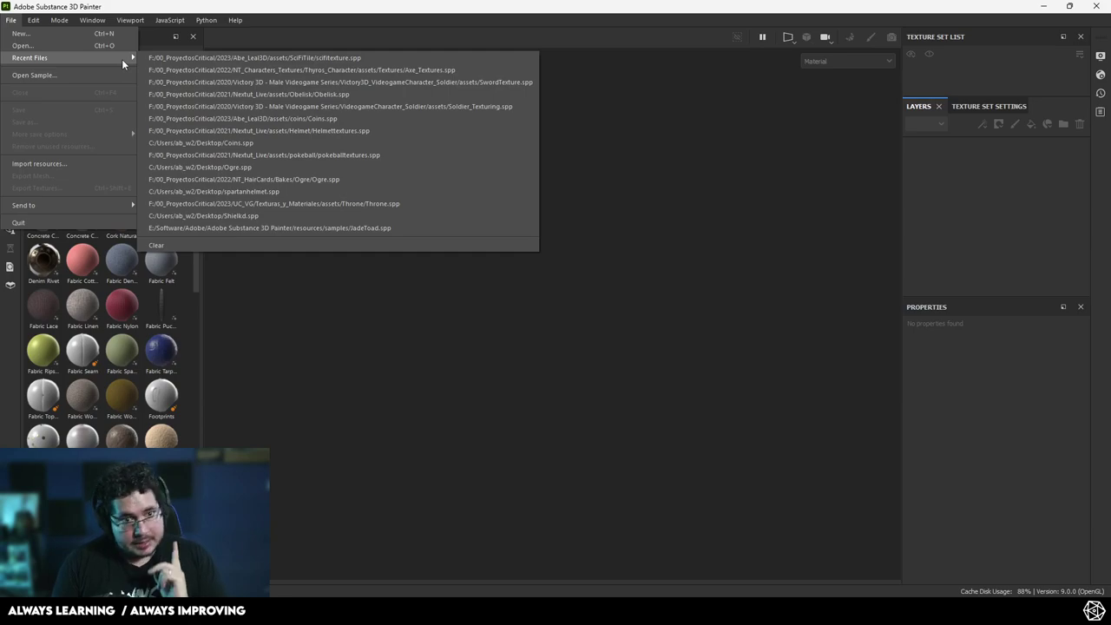
click(68, 34)
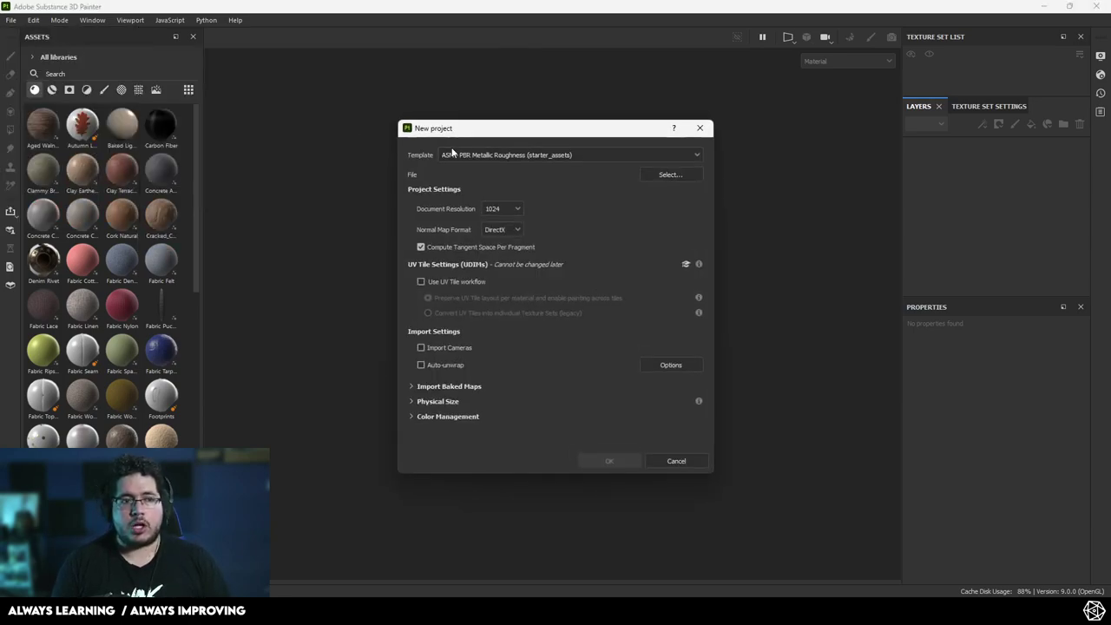
click(509, 209)
click(499, 282)
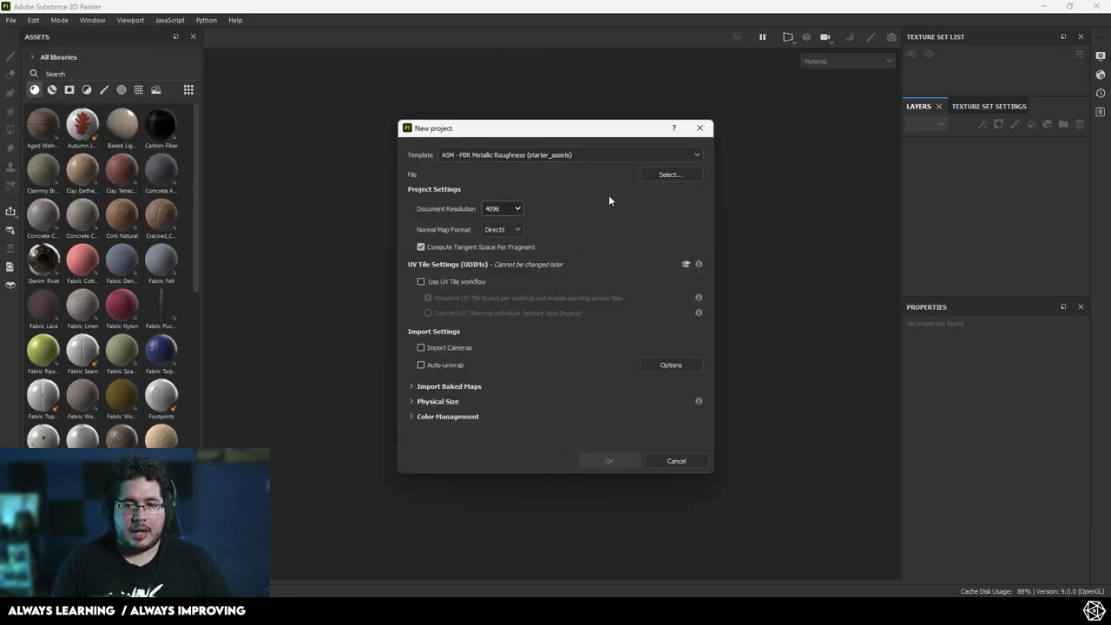
Load Chest.fbx from the assets/chest folder as the project mesh and create the project
click(662, 177)
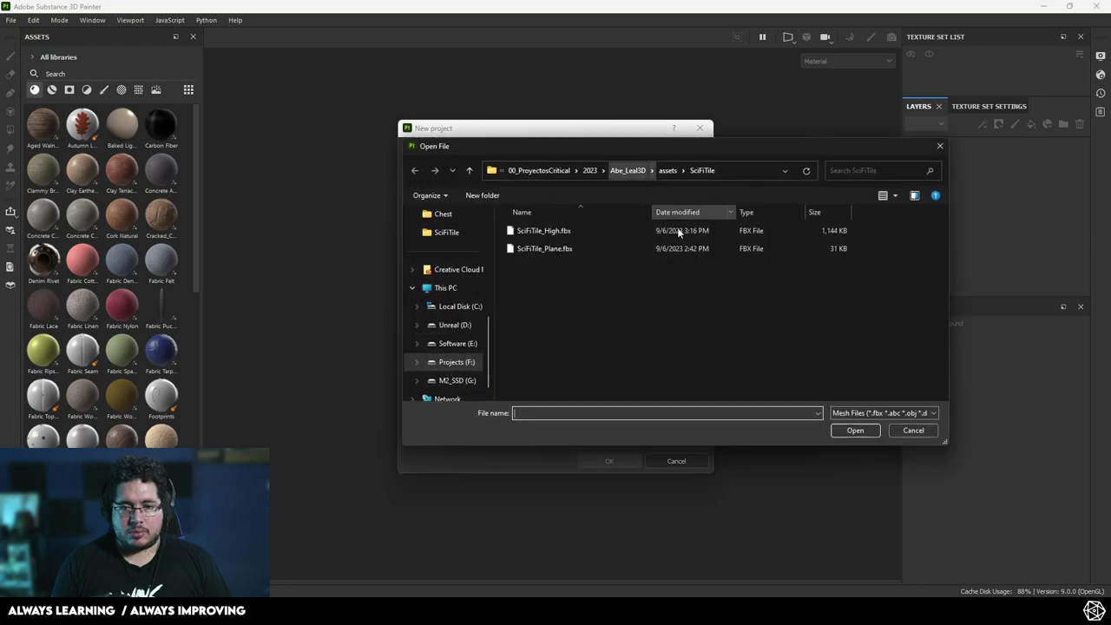
click(667, 172)
scroll(548, 277, up, 2)
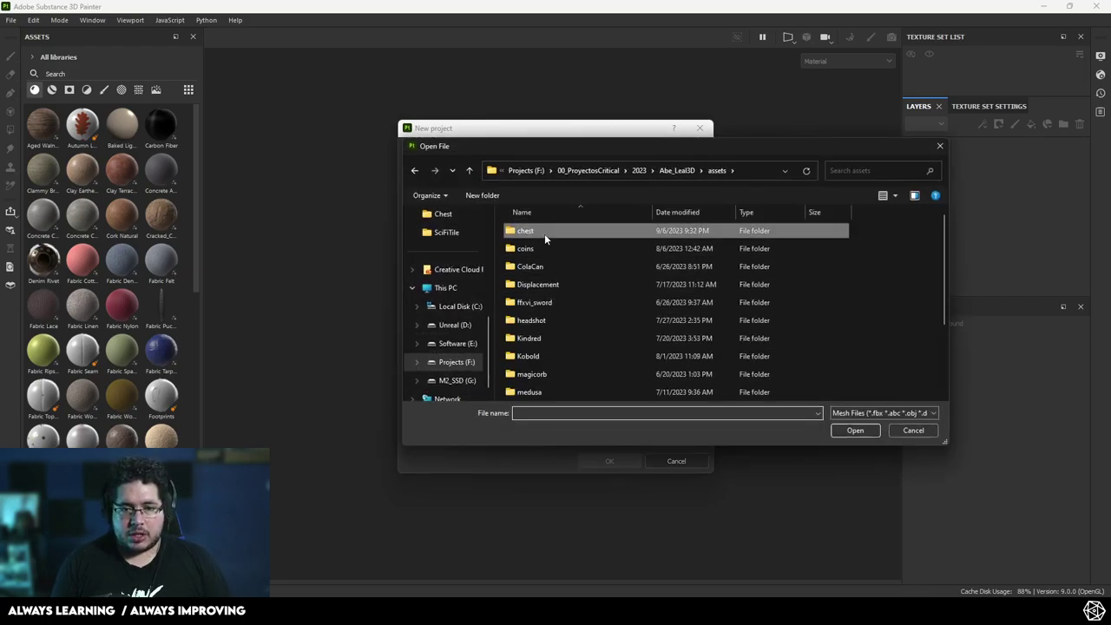
double_click(544, 233)
click(548, 267)
click(856, 432)
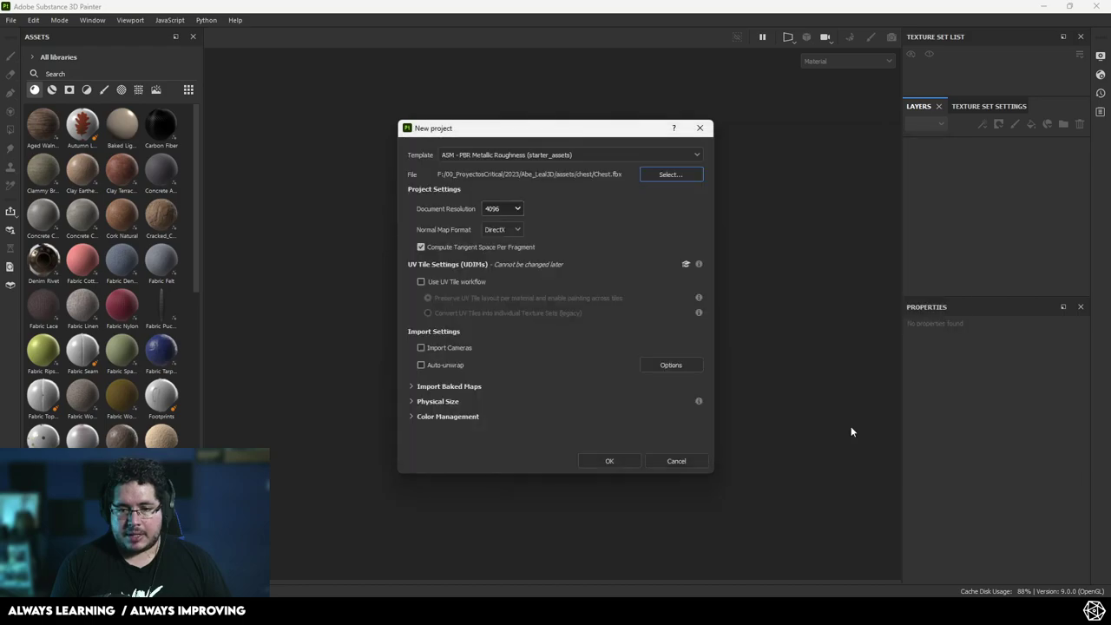
click(610, 461)
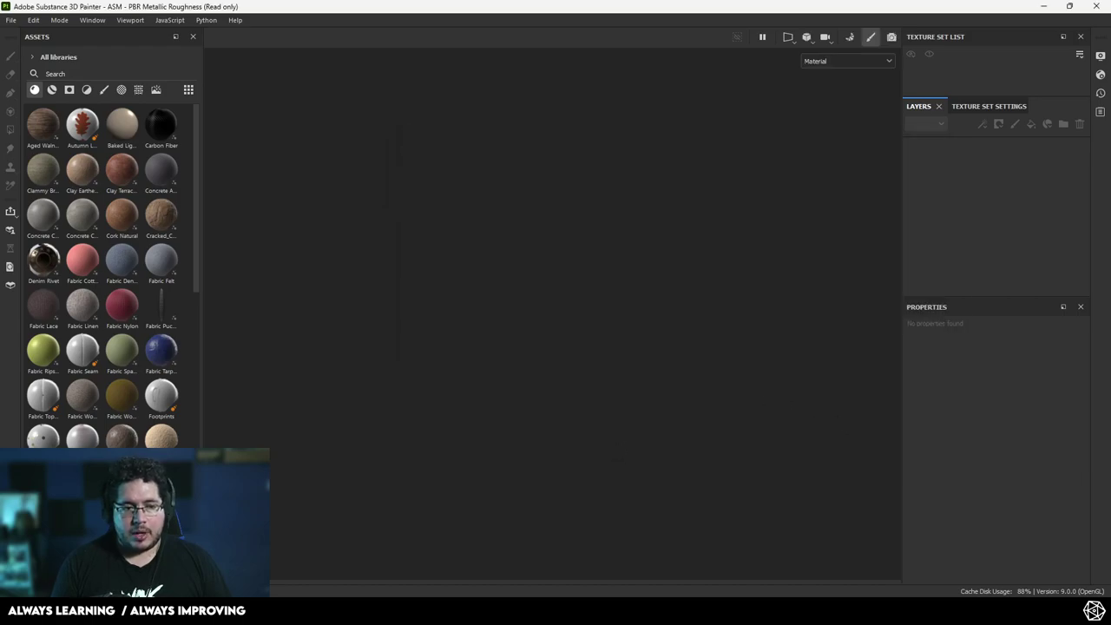
Inspect the imported chest from several angles, checking the lid's underside, the base and the interior
alt+drag(642, 306, 476, 265)
alt+middle_drag(521, 354, 520, 252)
alt+drag(564, 347, 409, 279)
alt+drag(648, 296, 648, 273)
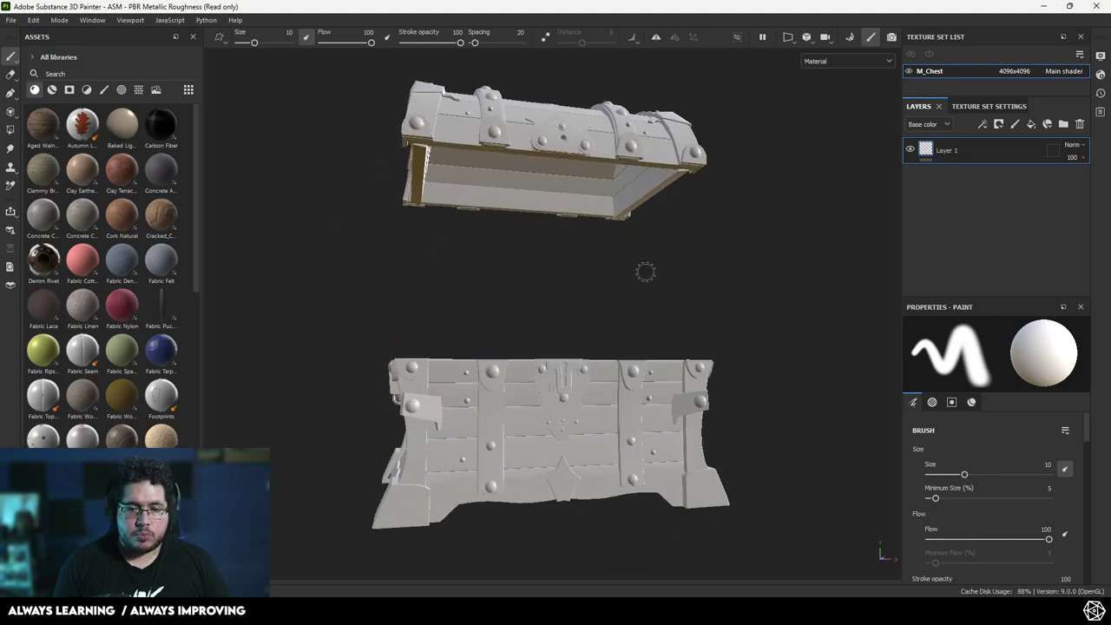
alt+right_drag(648, 273, 686, 348)
alt+middle_drag(686, 347, 668, 209)
alt+right_drag(668, 209, 643, 314)
alt+drag(644, 314, 686, 347)
alt+right_drag(686, 347, 625, 243)
alt+middle_drag(625, 243, 628, 311)
alt+right_drag(628, 311, 564, 252)
alt+drag(564, 252, 543, 274)
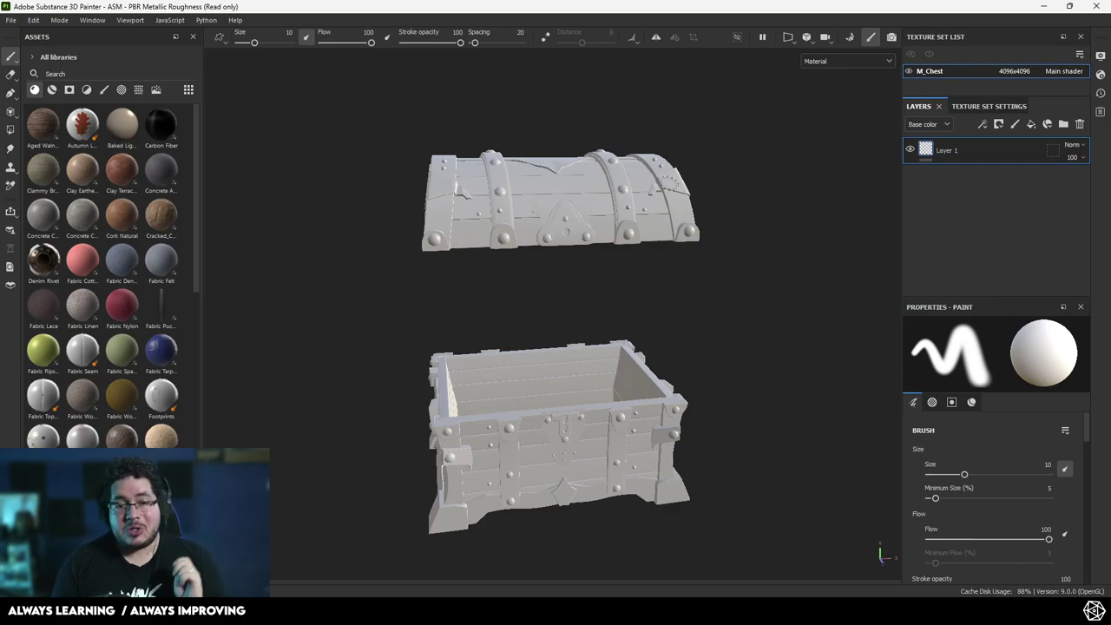
Enter the mesh map baking mode and set the bake output size to 4096
click(849, 38)
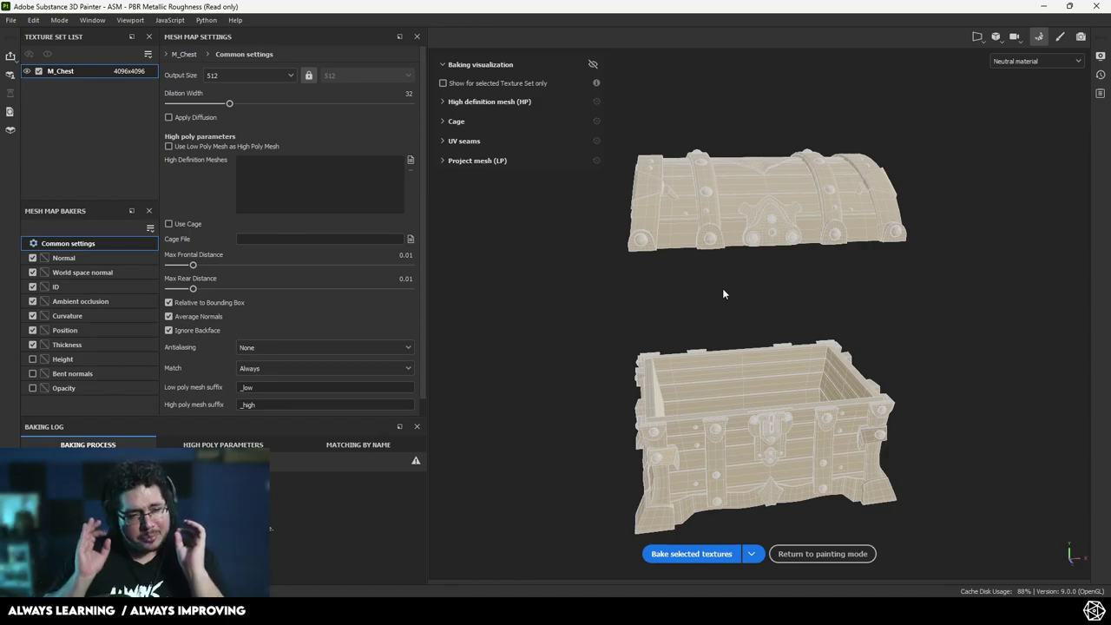
scroll(722, 288, up, 5)
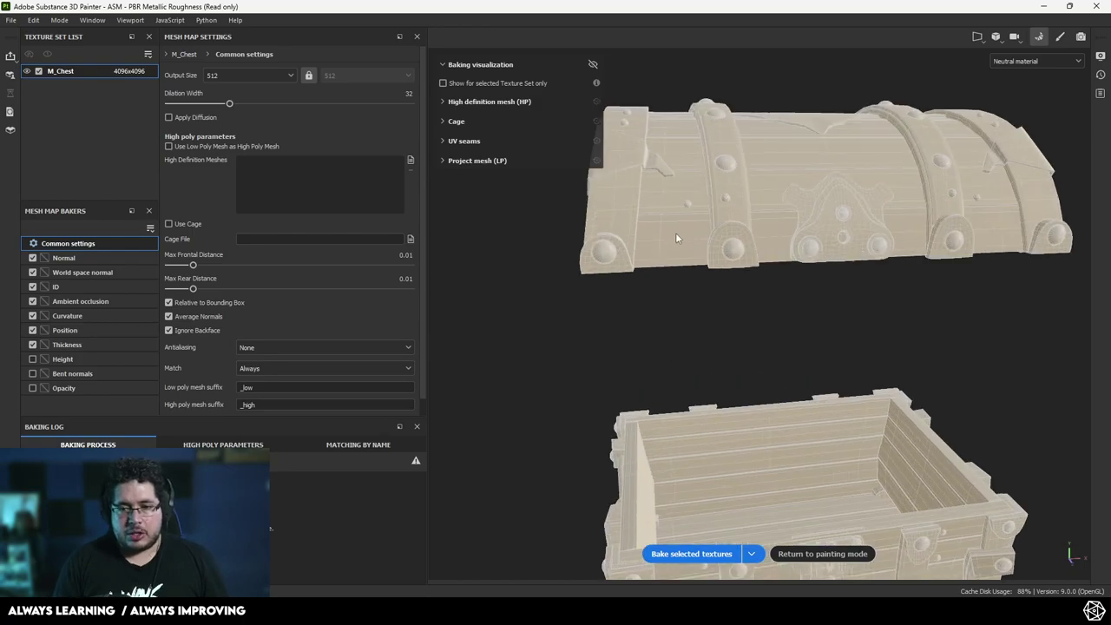
scroll(855, 203, down, 4)
alt+drag(869, 278, 689, 223)
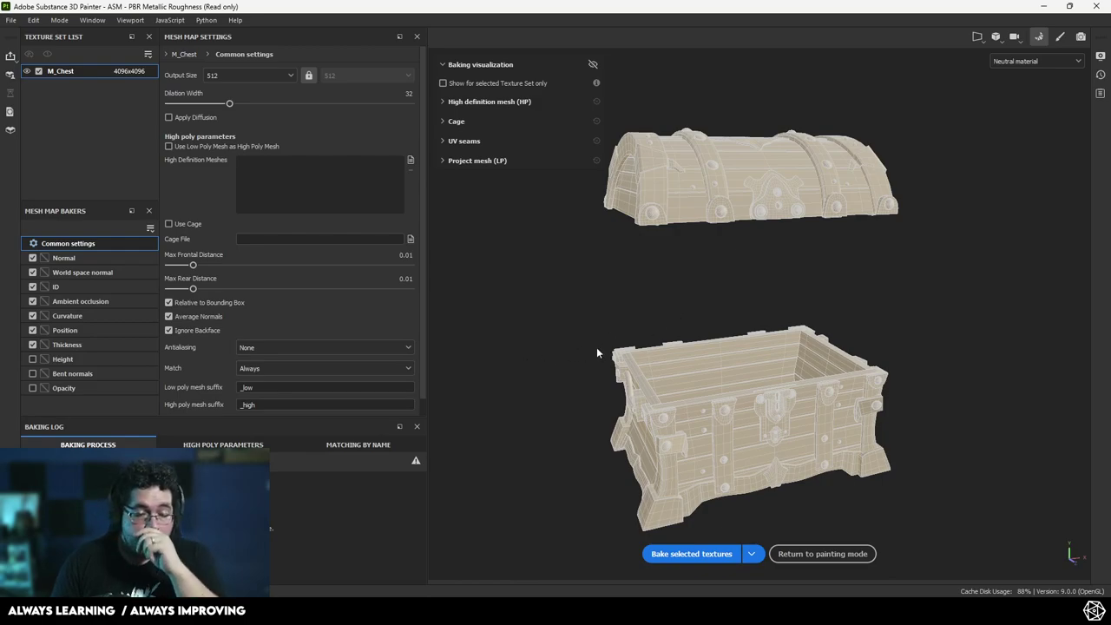
click(287, 77)
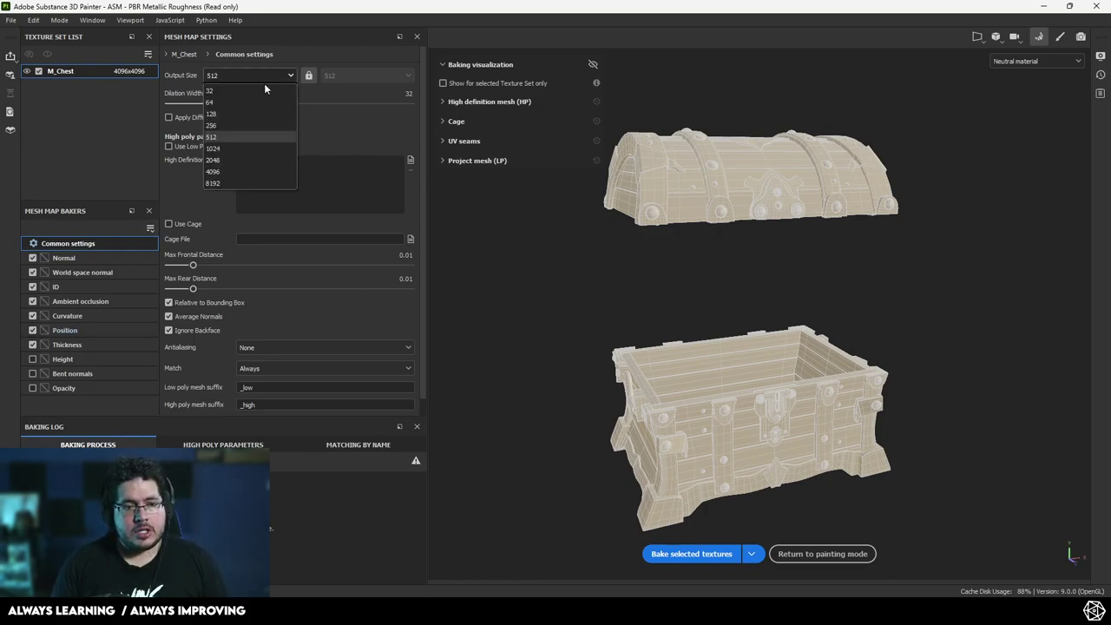
click(235, 172)
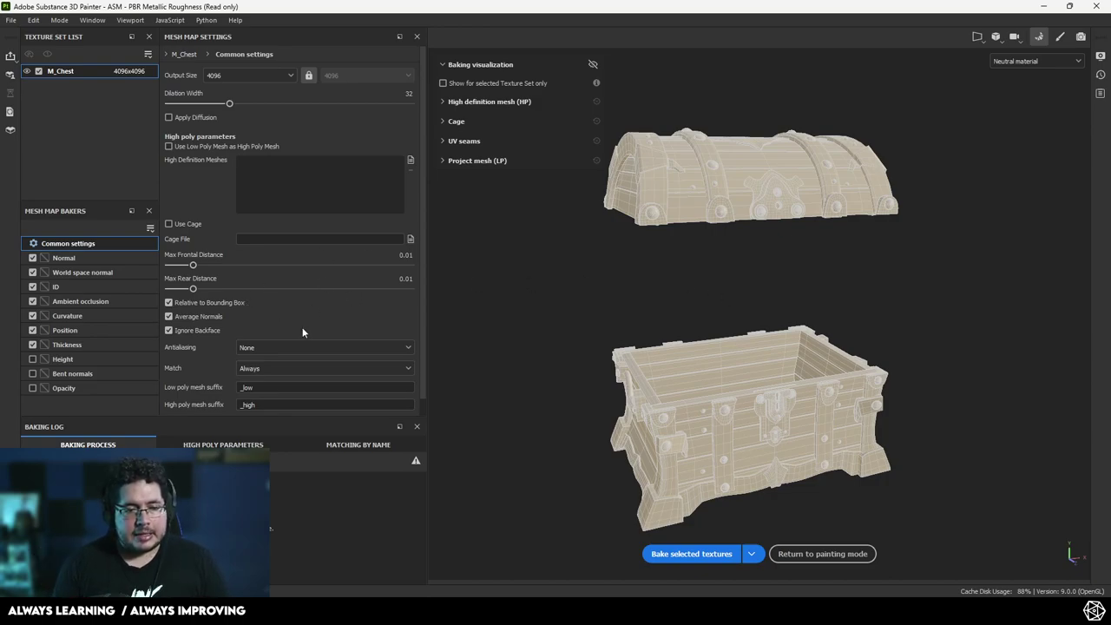
Bake the selected mesh maps with antialiasing set to Supersampling 4x, and return to painting mode
scroll(302, 332, down, 1)
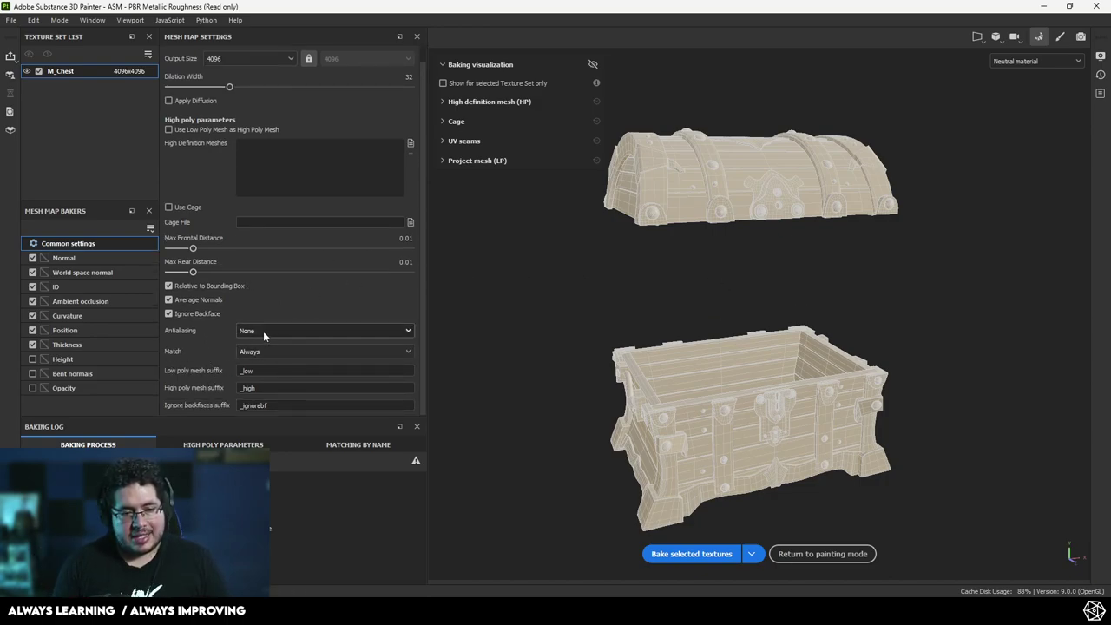
click(263, 330)
click(282, 359)
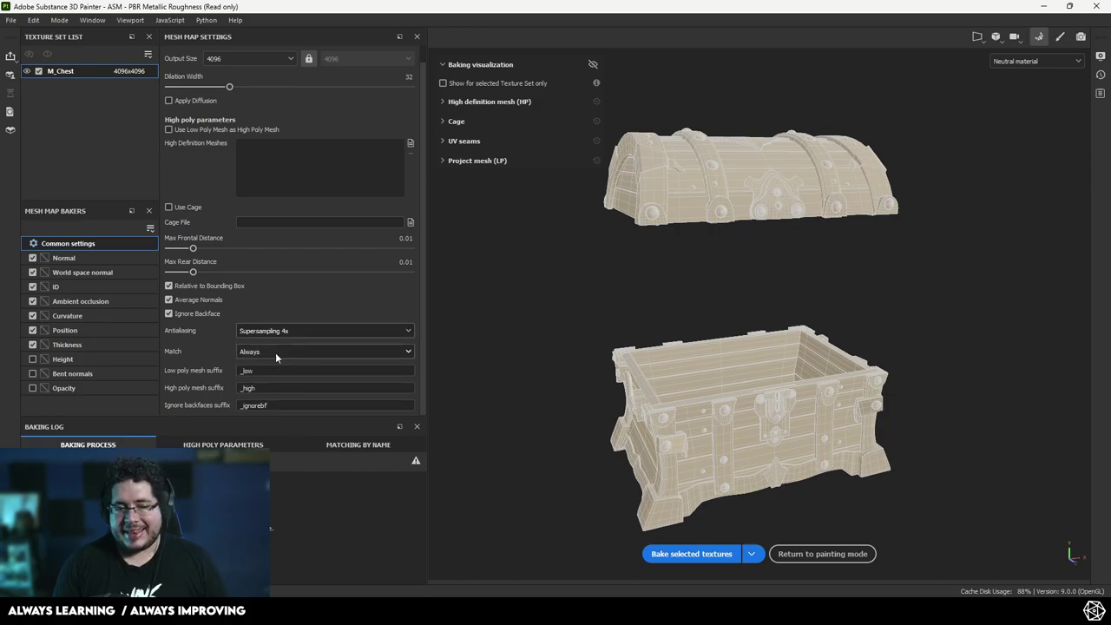
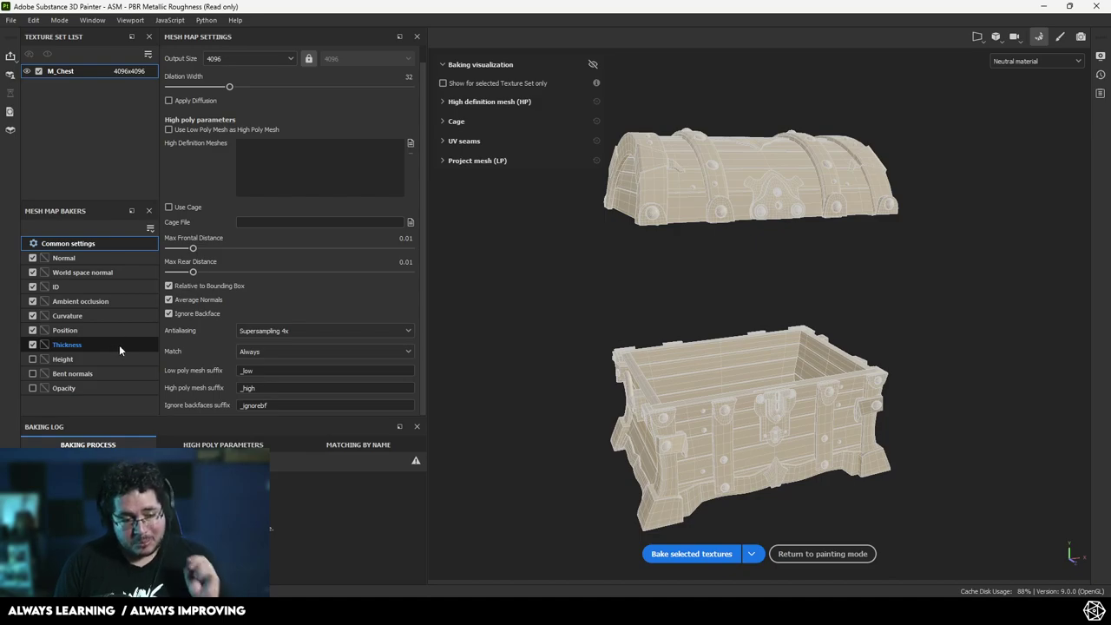
click(682, 552)
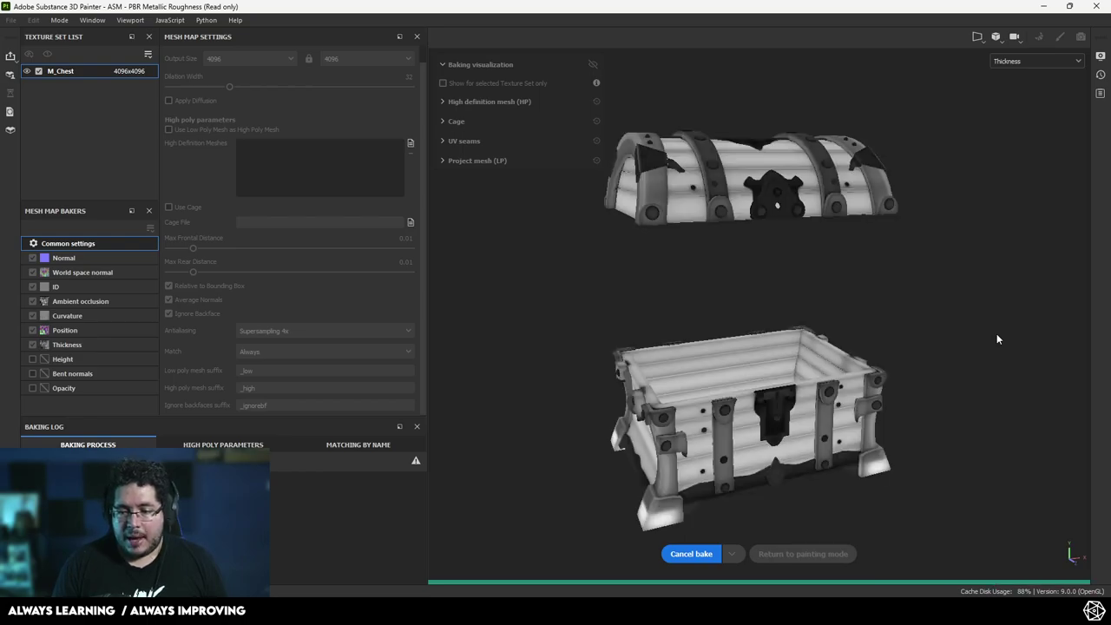
click(1061, 39)
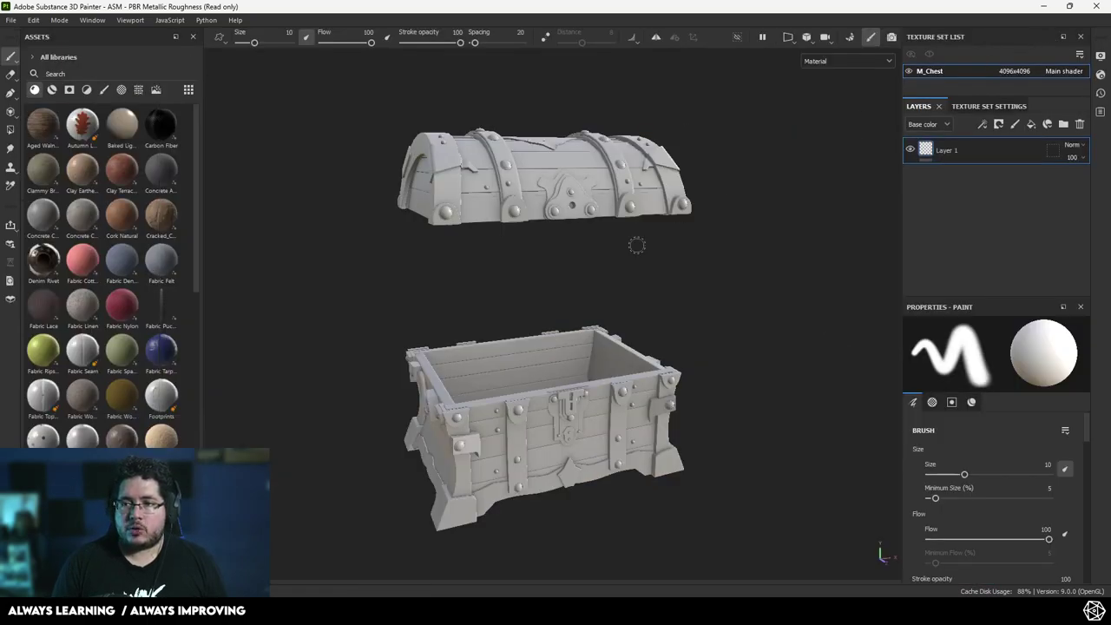
Inspect the baked chest up close and from several angles, checking the lid's lock plate, straps and rivets
scroll(698, 337, up, 5)
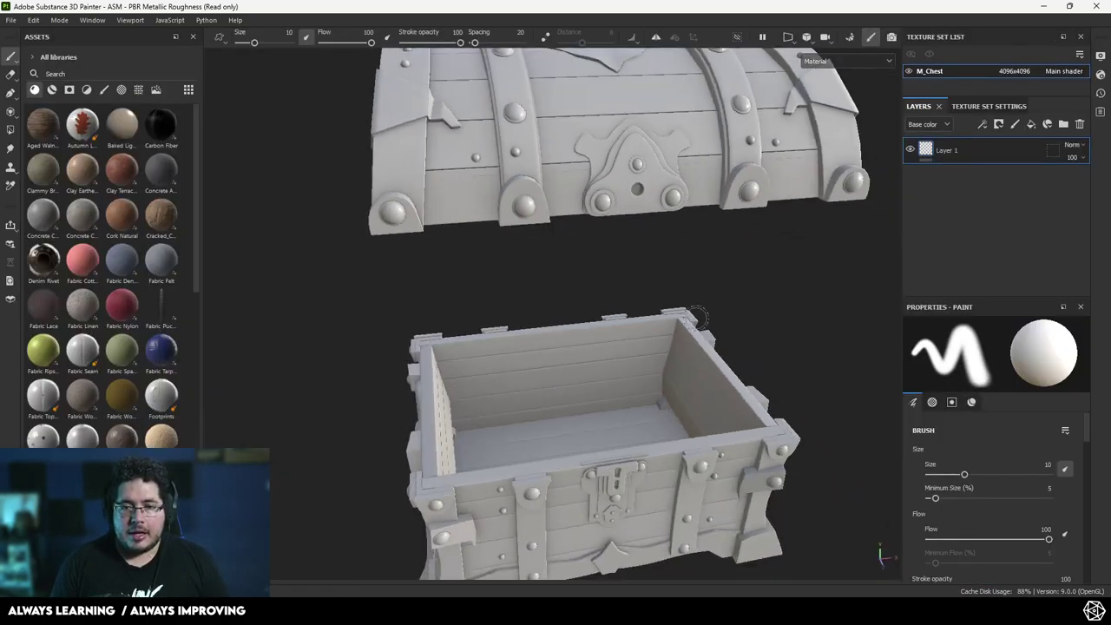
scroll(698, 318, up, 6)
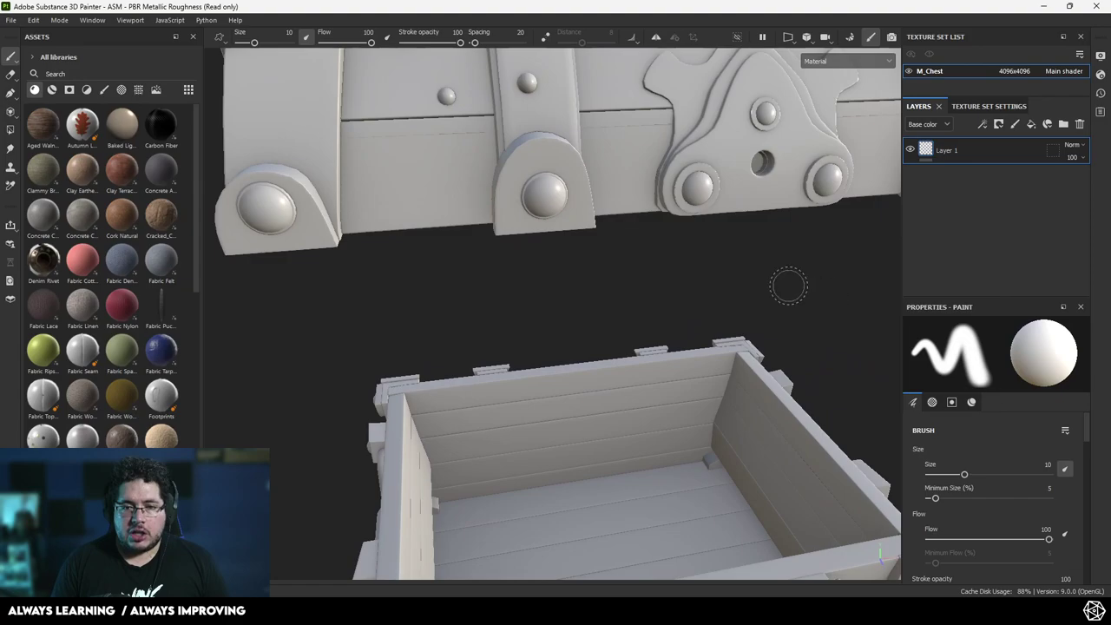
alt+right_drag(501, 356, 454, 303)
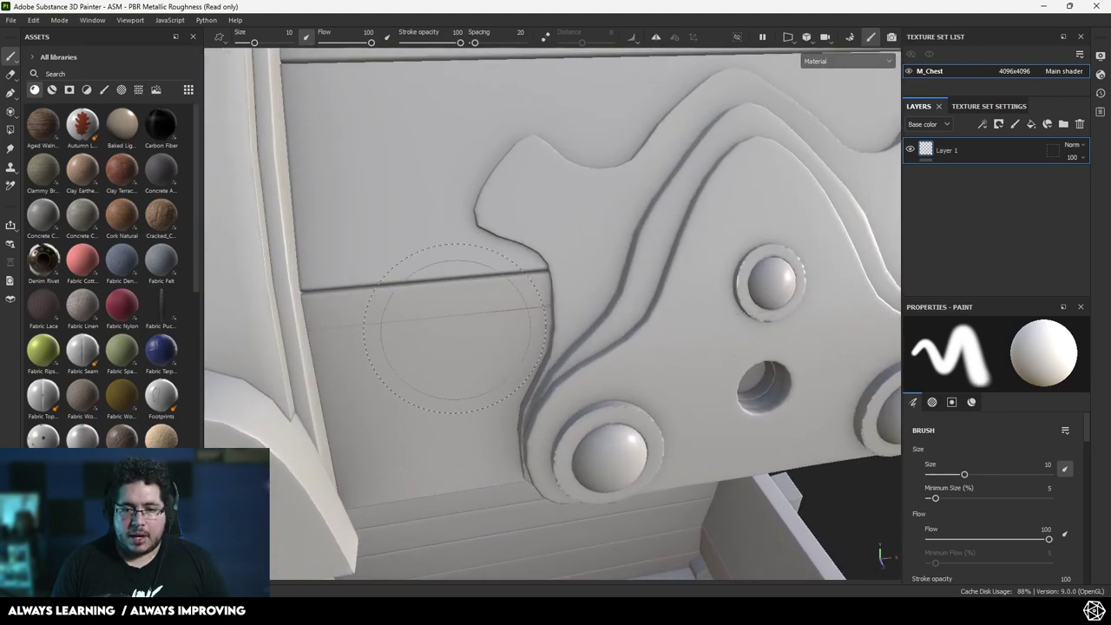
alt+drag(454, 303, 685, 315)
alt+right_drag(685, 315, 35, 289)
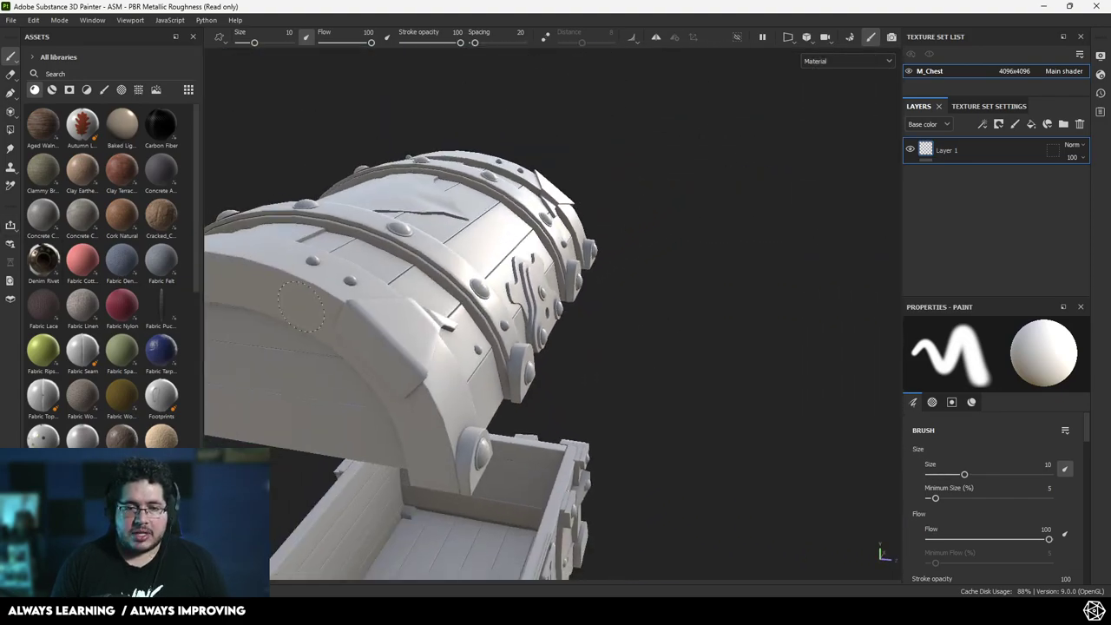
alt+middle_drag(295, 282, 452, 329)
alt+drag(451, 330, 52, 278)
alt+middle_drag(585, 347, 463, 143)
alt+right_drag(464, 143, 353, 180)
alt+drag(352, 180, 598, 286)
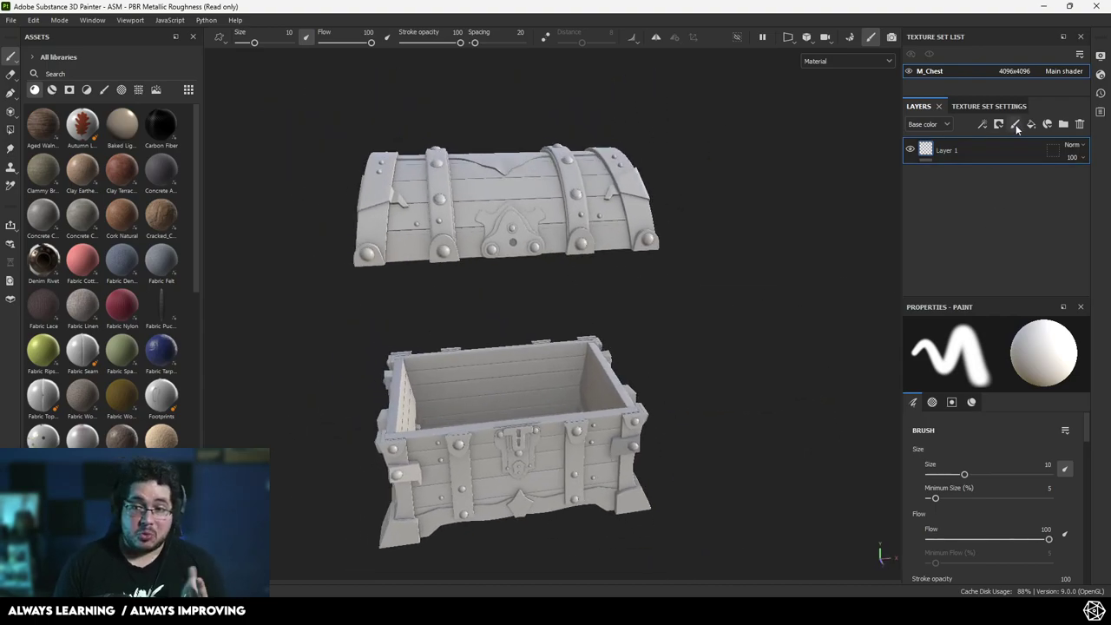
Add a fill layer that affects only the color channel and set its base color to black
click(1032, 124)
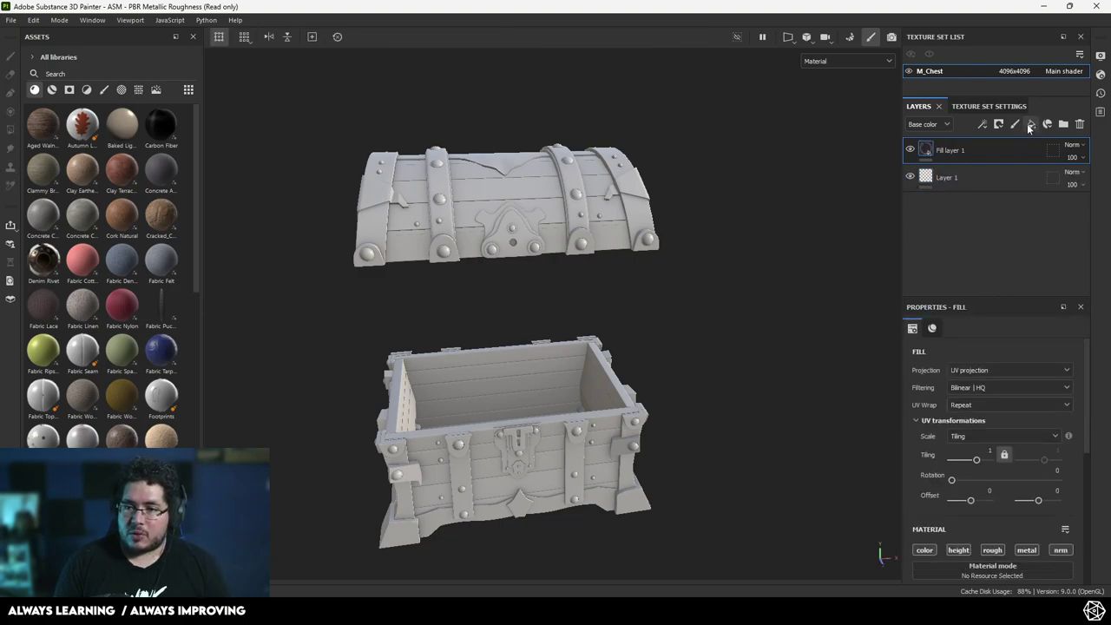
click(925, 551)
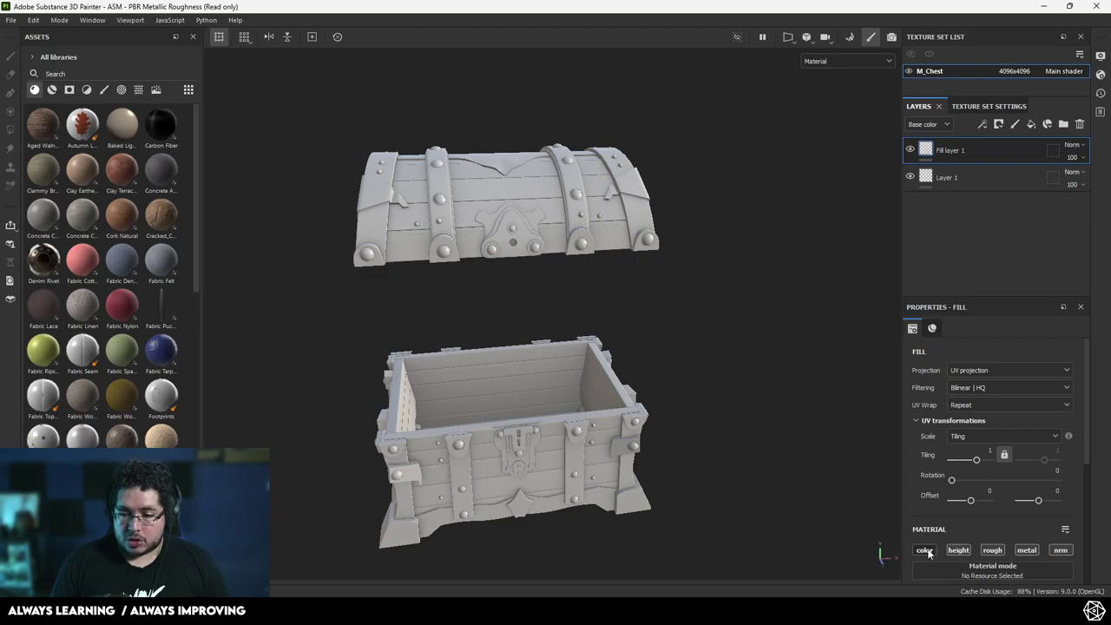
click(925, 551)
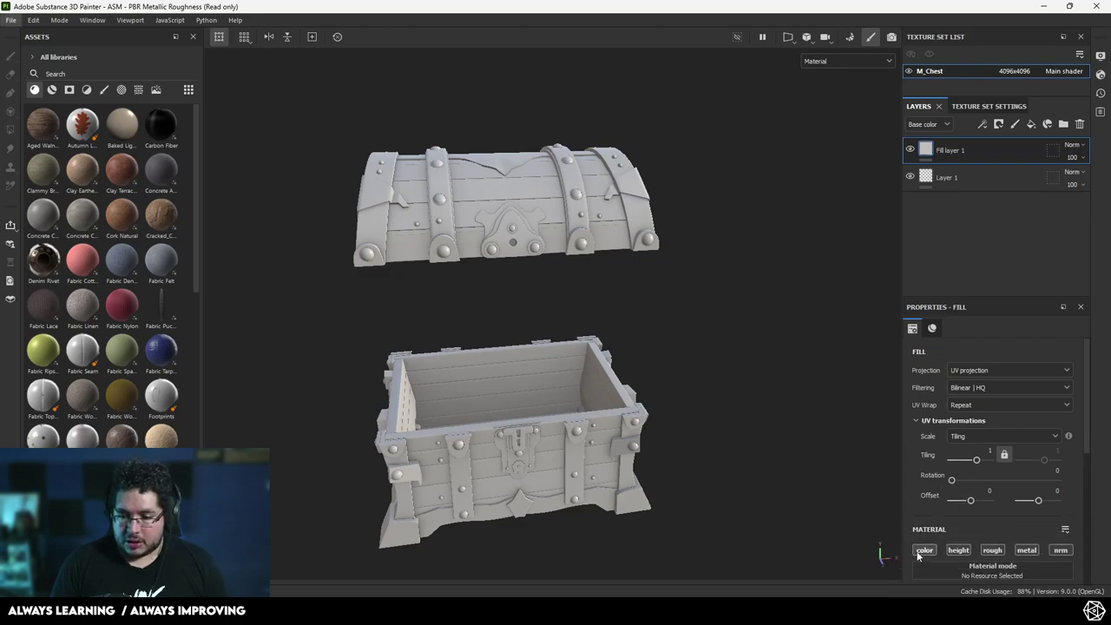
scroll(958, 536, down, 2)
click(955, 525)
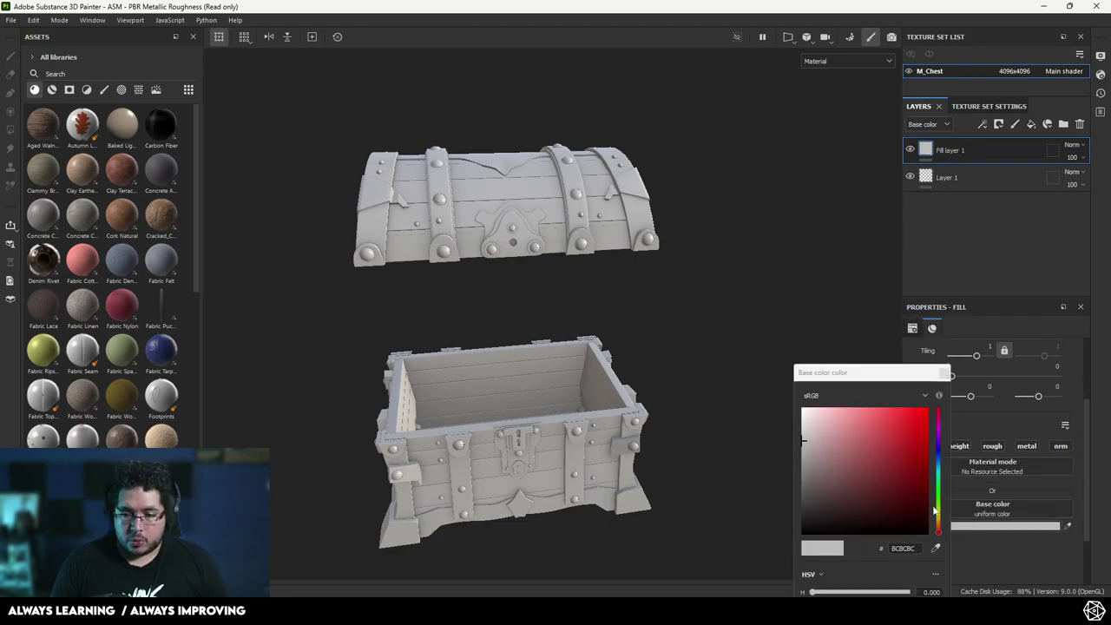
click(823, 528)
click(944, 373)
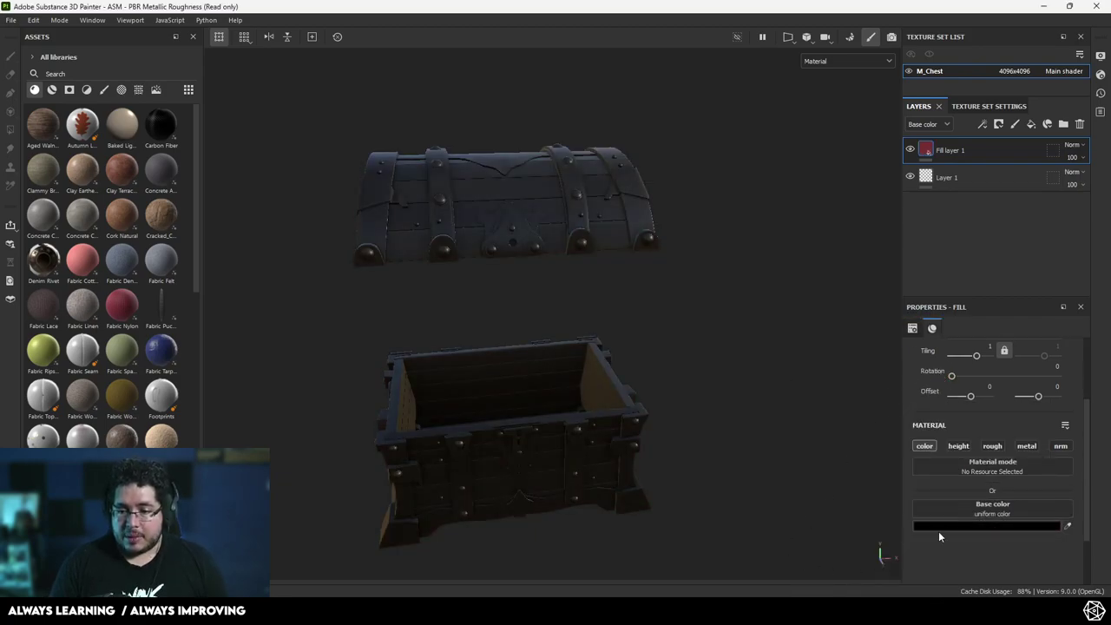
Rename the black fill layer as AO
right_click(957, 154)
click(937, 153)
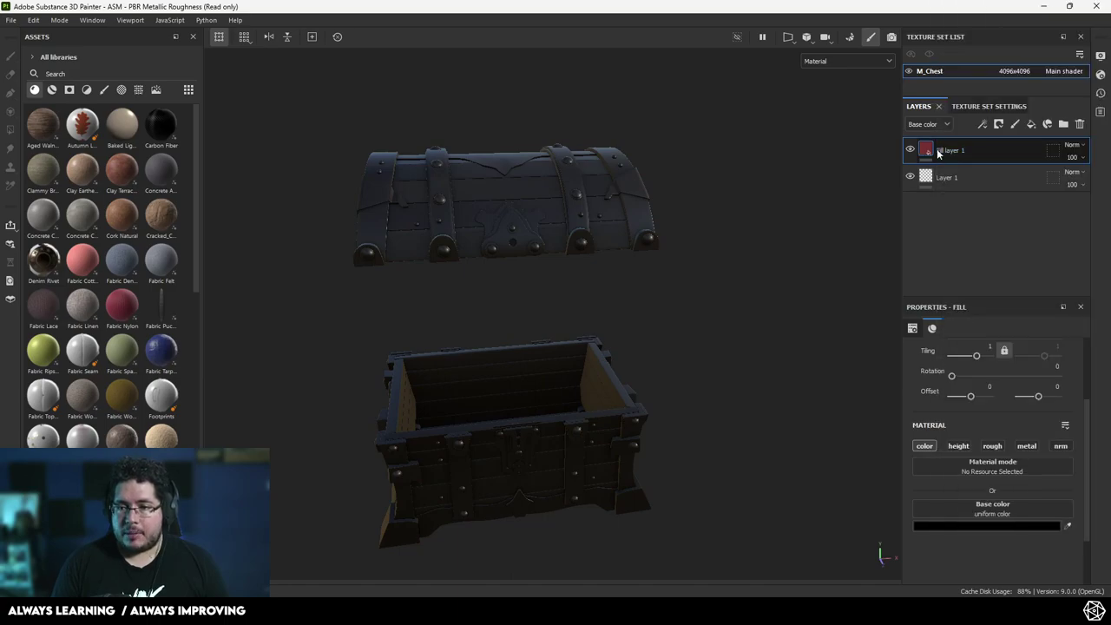
double_click(948, 151)
text(AO)
key(Return)
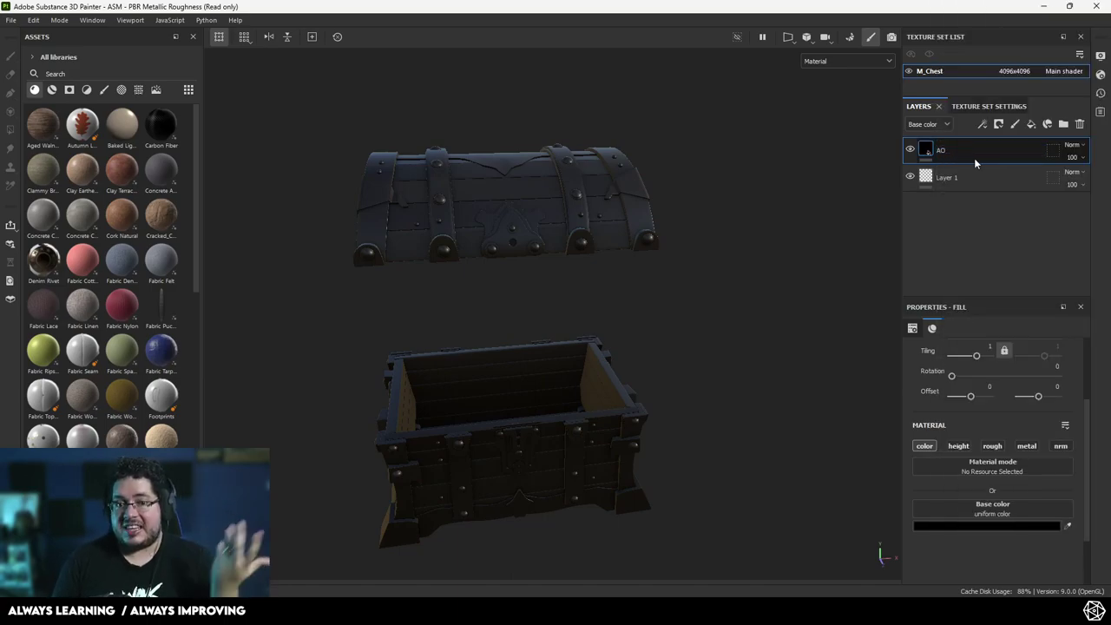
Add a black mask to the AO layer and give it a fill using the Ambient Occlusion Map from Mesh M_Chest
right_click(956, 151)
click(973, 21)
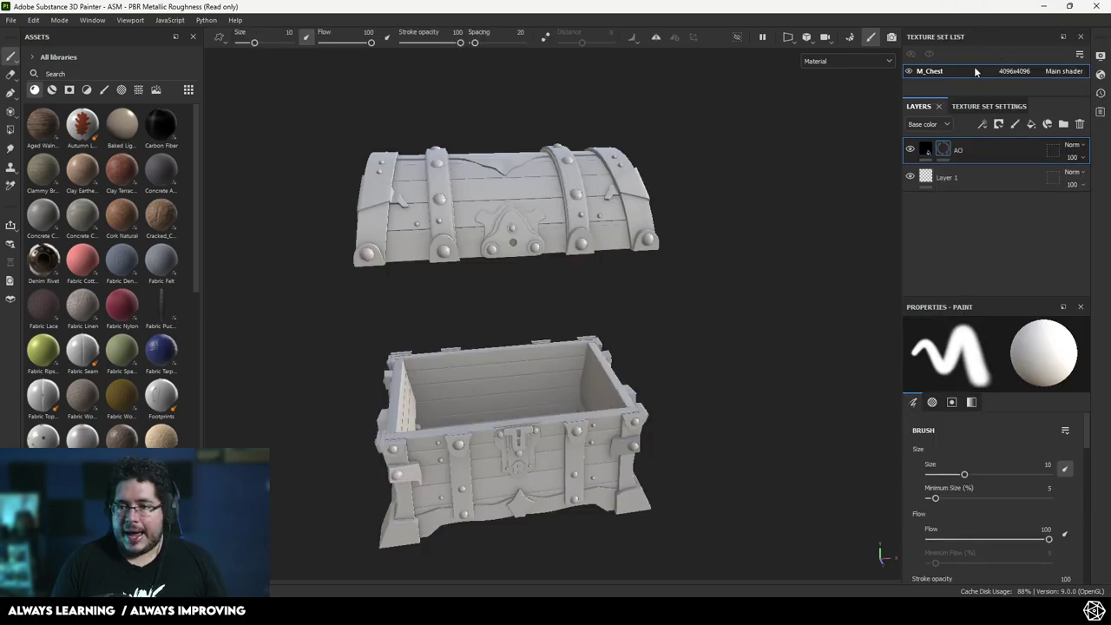
right_click(942, 152)
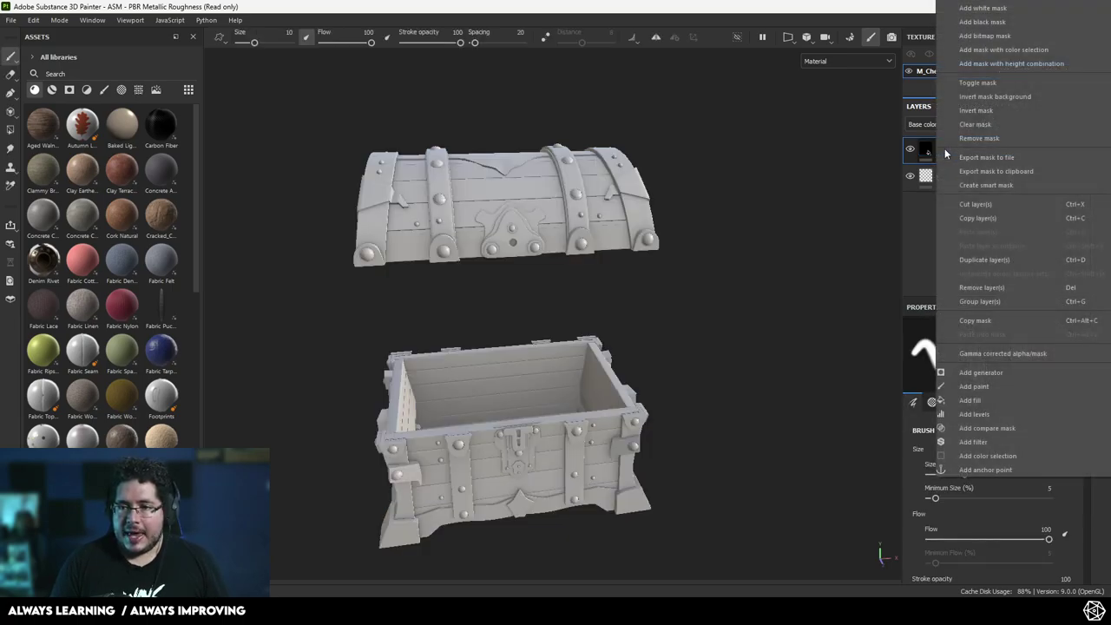
click(973, 400)
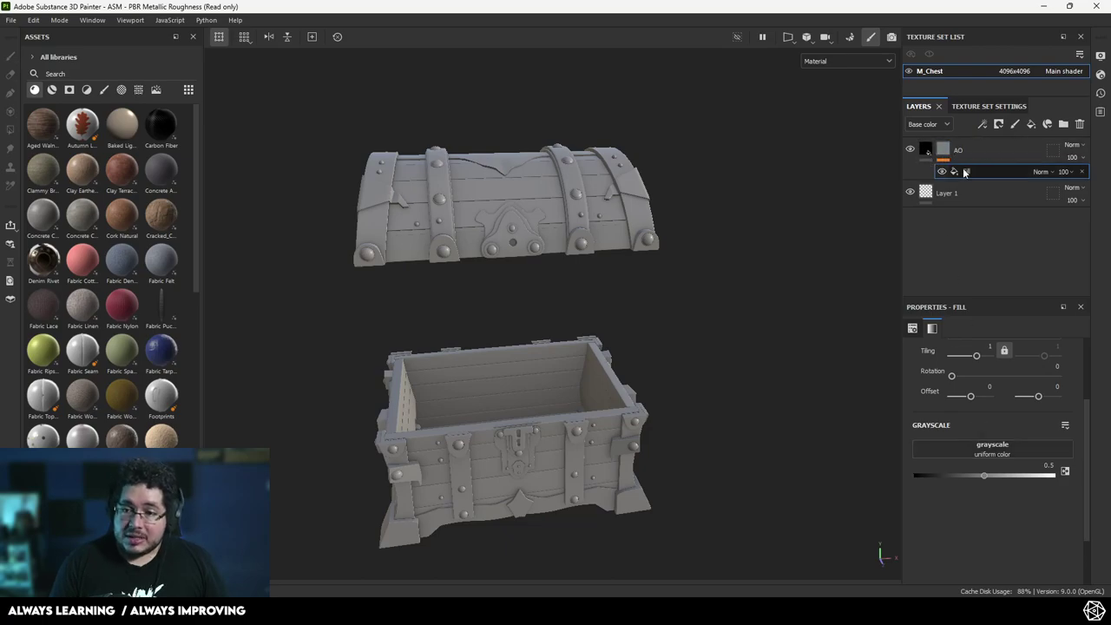
click(987, 451)
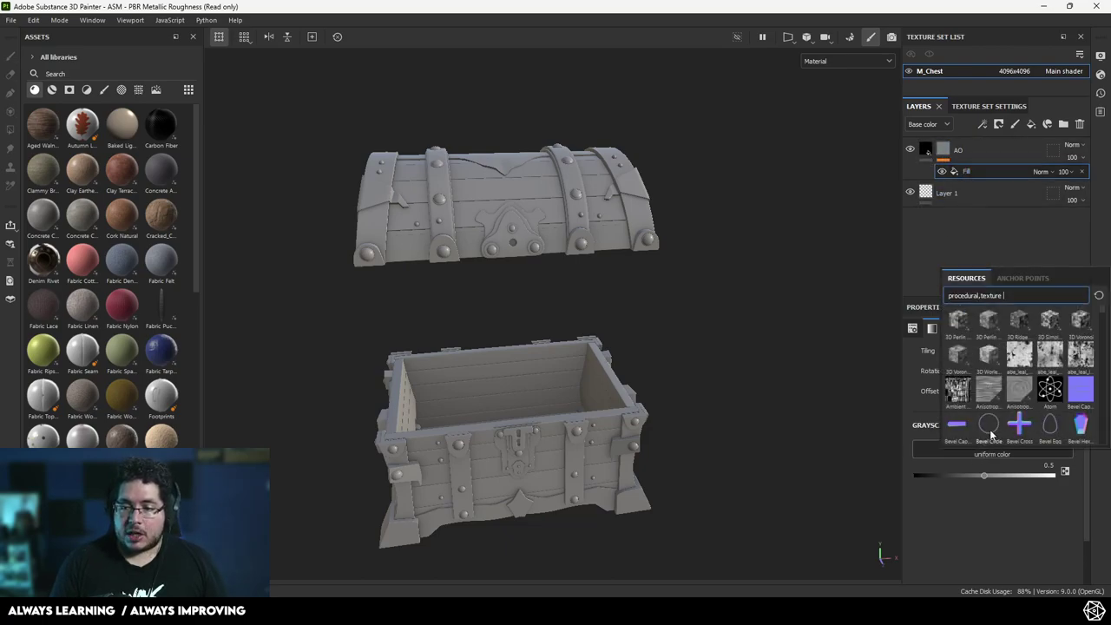
text(AMBIEN)
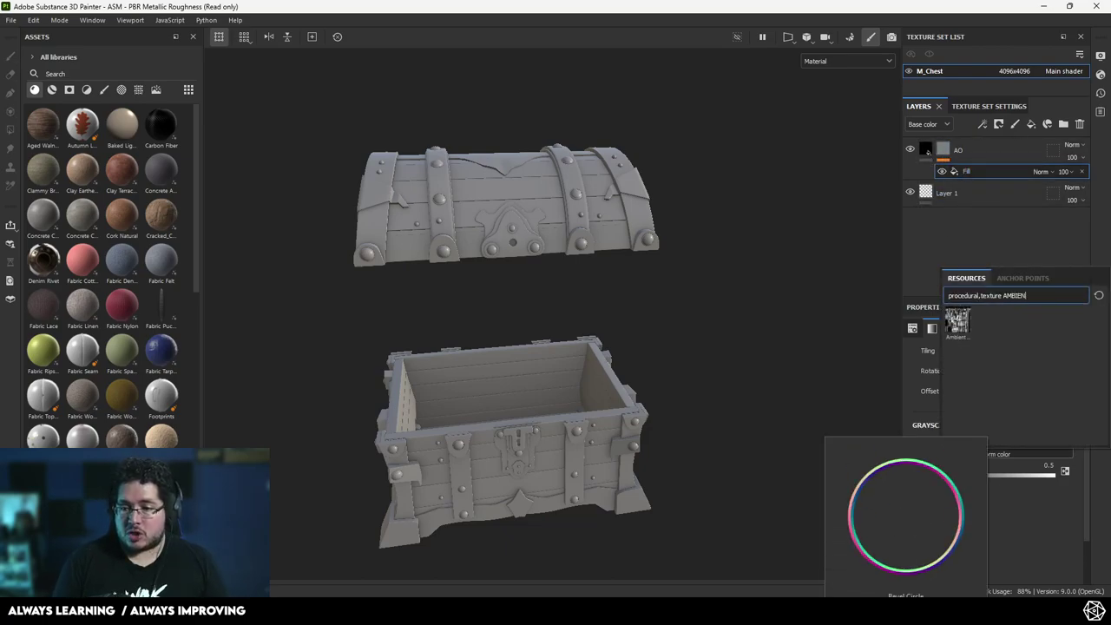
mouse_move(958, 324)
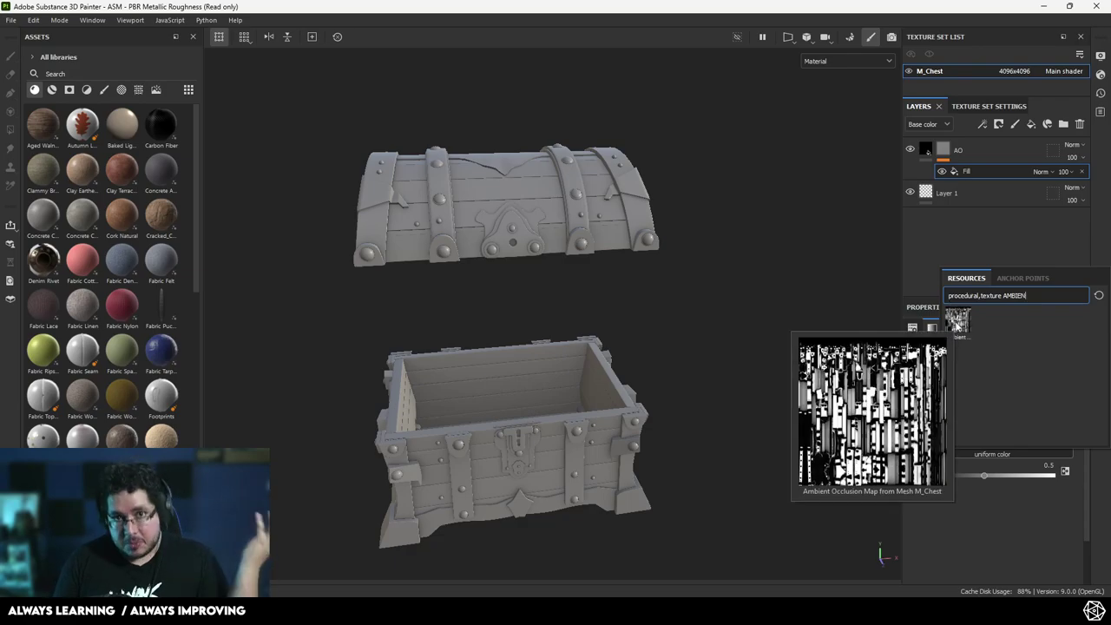
click(958, 324)
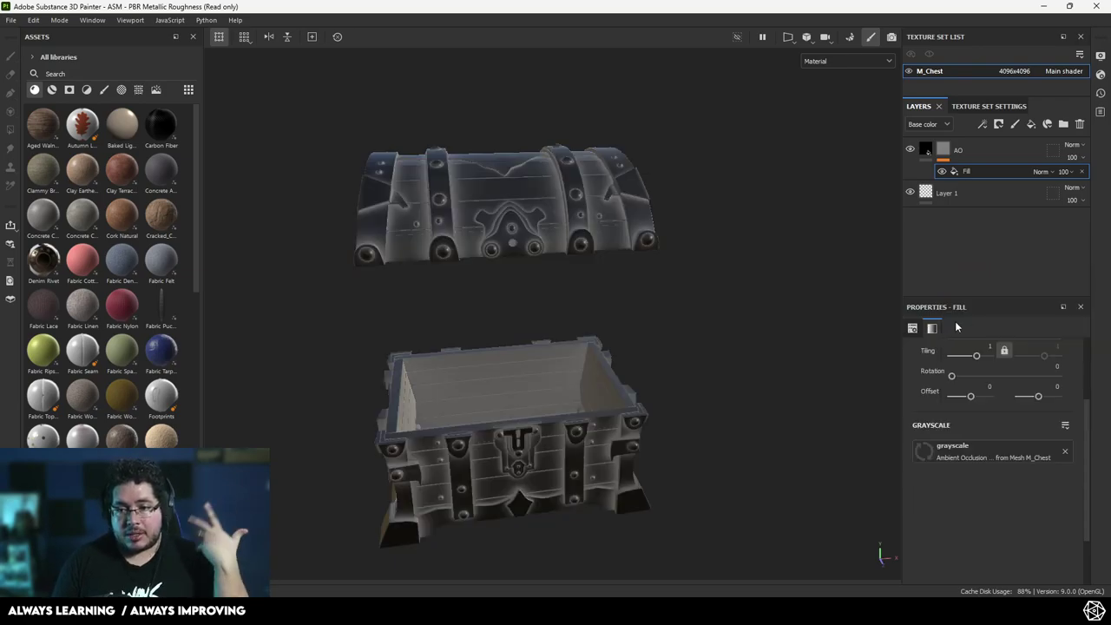
Add a Levels effect to the AO layer's mask and invert it
alt+drag(569, 273, 643, 313)
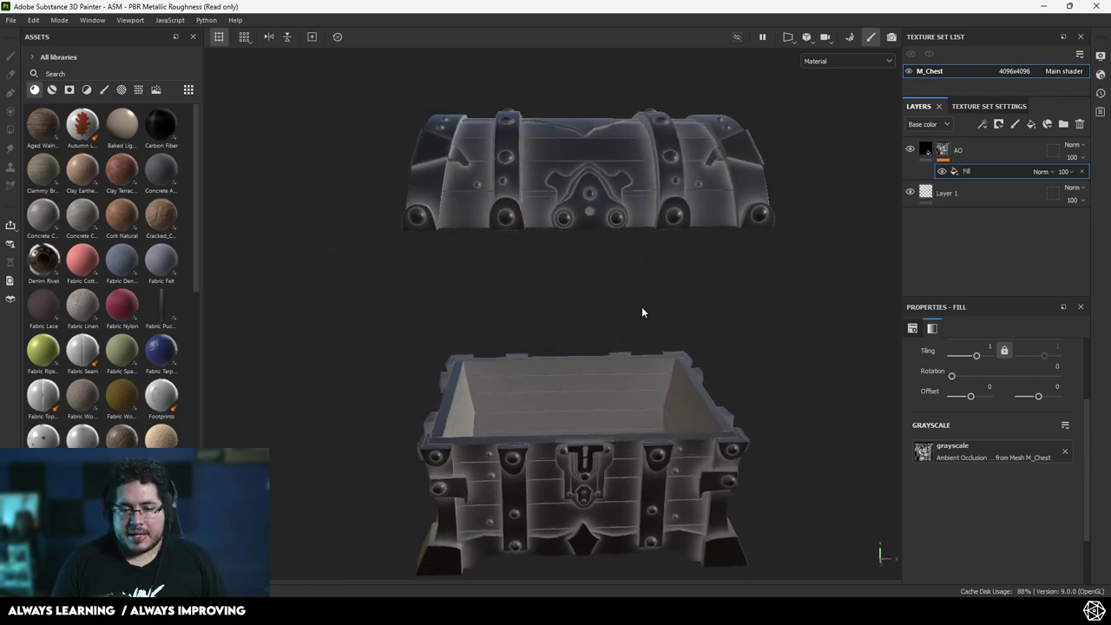
right_click(942, 152)
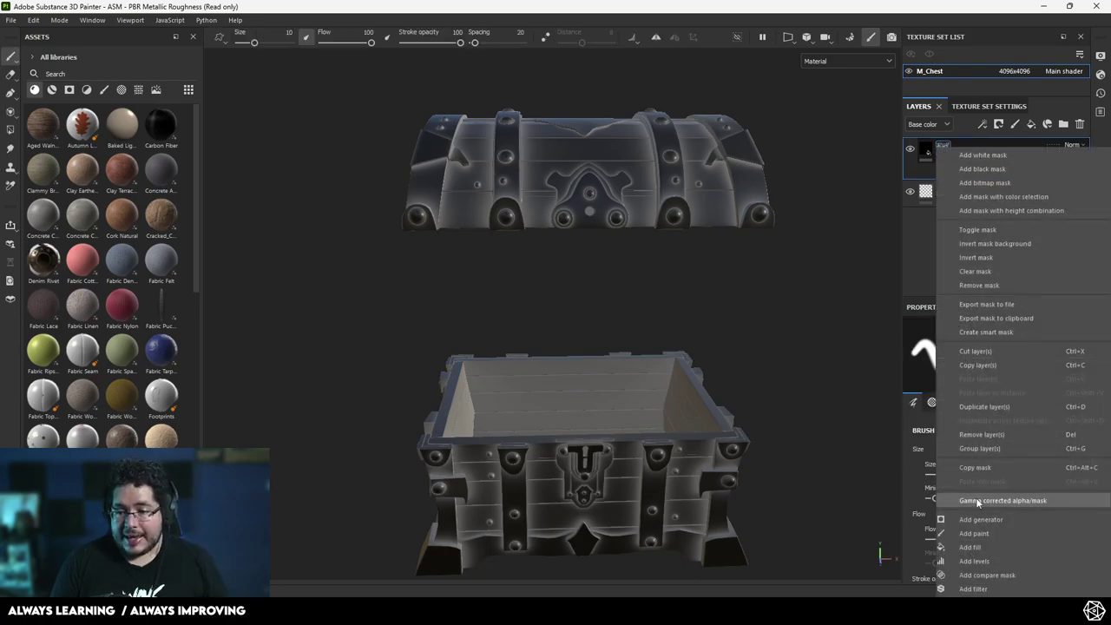
click(977, 561)
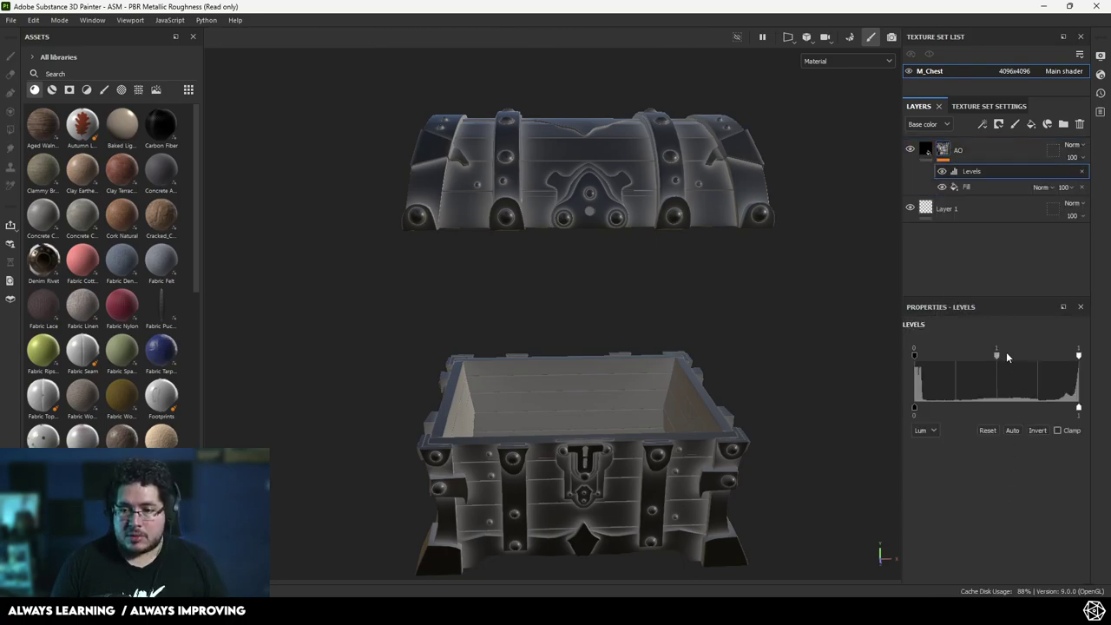
click(1036, 431)
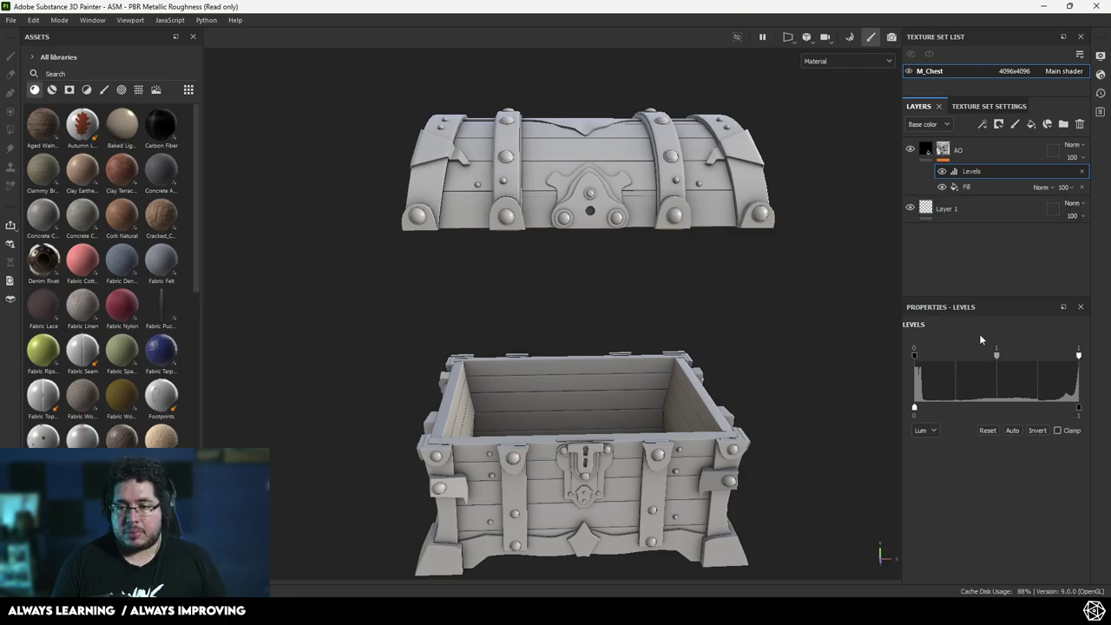
alt+drag(586, 143, 674, 269)
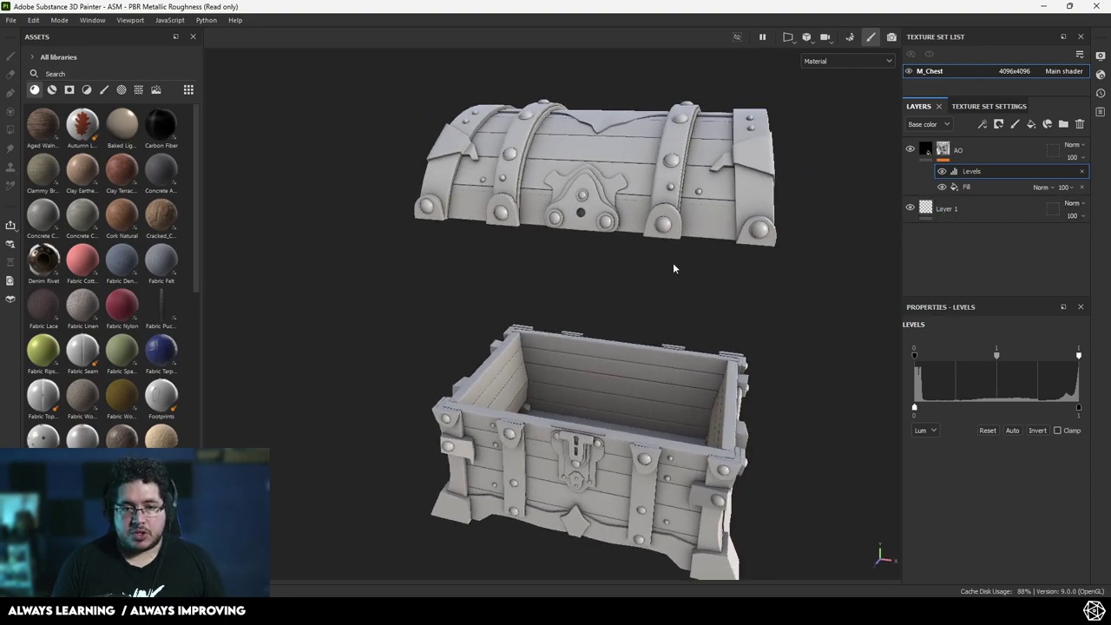
Strengthen the occlusion by setting the mask's Levels midtone to 6.493 and its input black point to 0.264
mouse_move(997, 358)
mouse_down()
mouse_move(1040, 365)
mouse_move(944, 362)
mouse_move(1026, 358)
mouse_up()
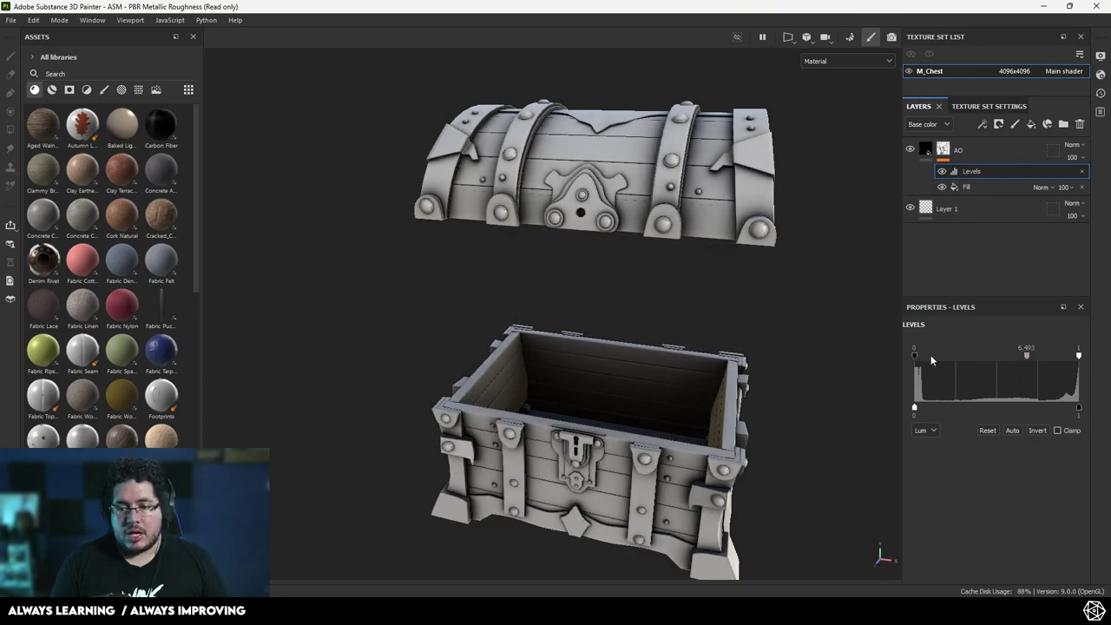
drag(926, 357, 957, 359)
alt+drag(808, 344, 677, 297)
alt+right_drag(677, 298, 752, 264)
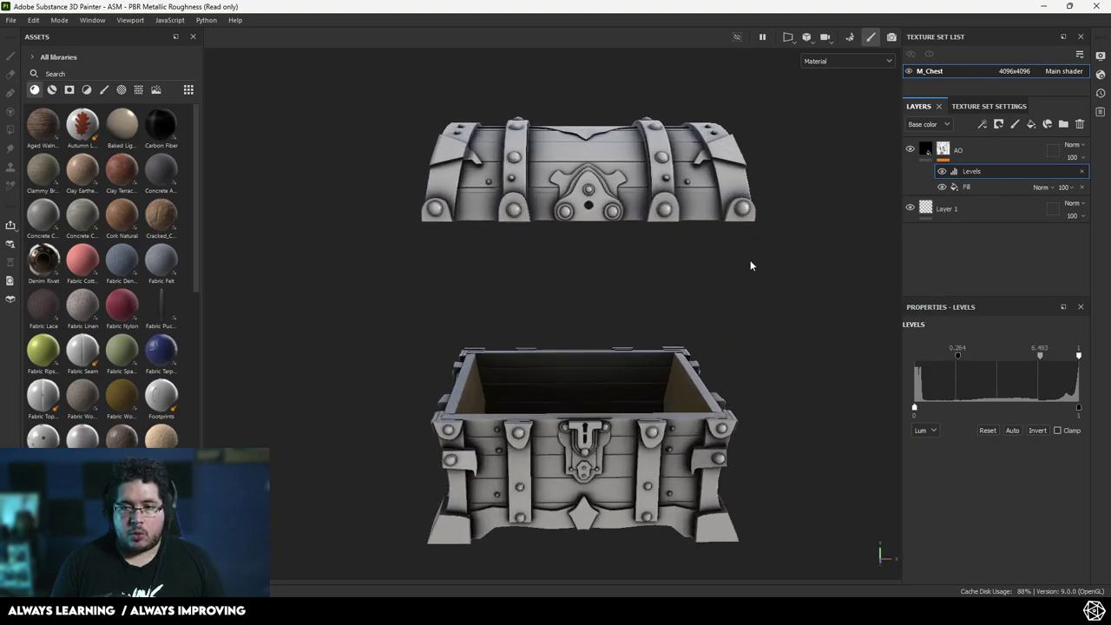
alt+middle_drag(751, 264, 793, 344)
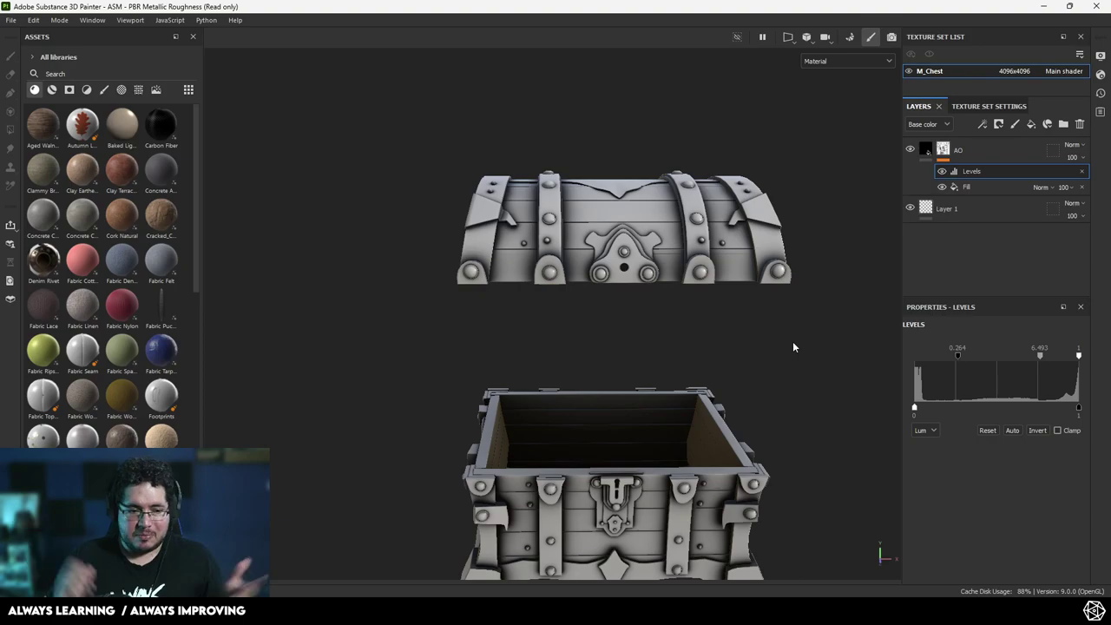
middle_drag(691, 255, 671, 195)
alt+drag(672, 196, 646, 252)
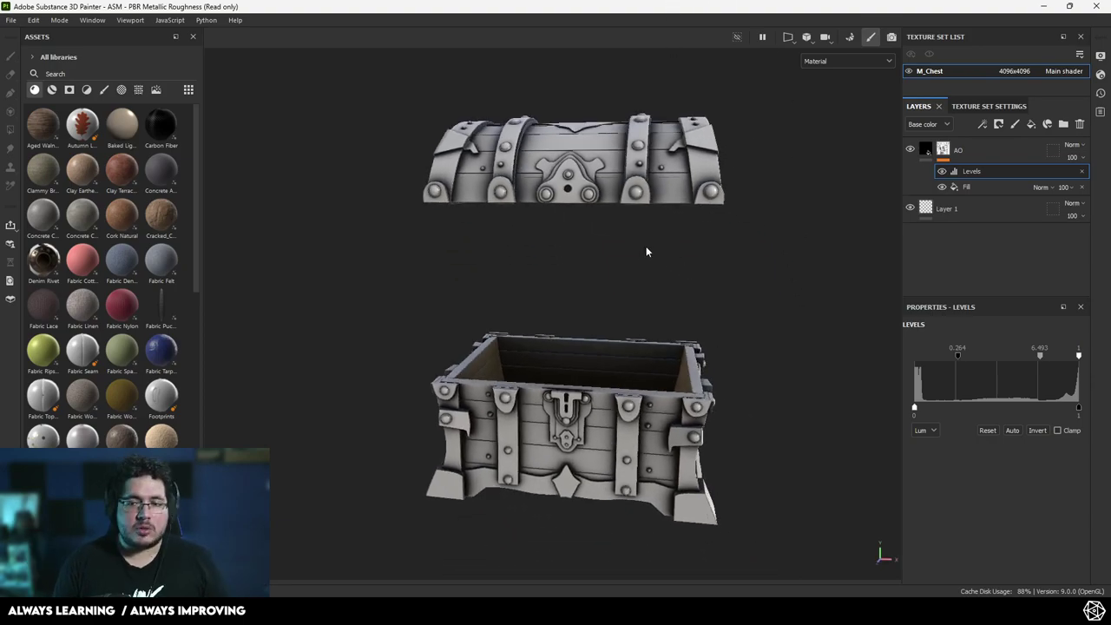
Hide the AO layer and search the material assets for wood
click(910, 149)
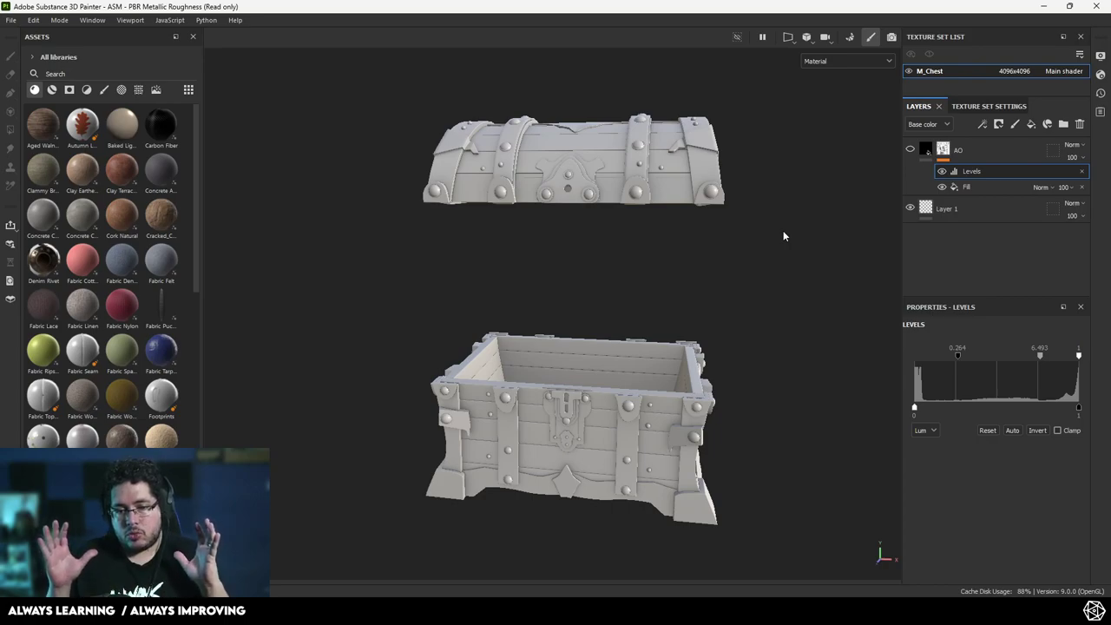
click(143, 77)
text(wood)
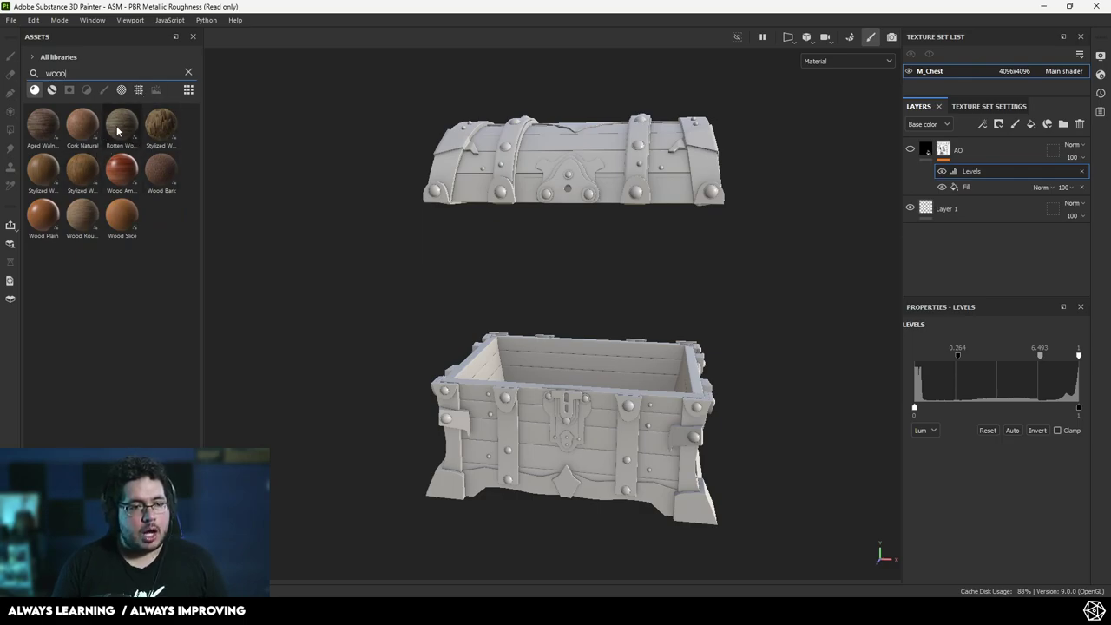
Switch to the web browser, open the Substance 3D Assets library and browse its newest materials
mouse_move(118, 130)
mouse_move(43, 121)
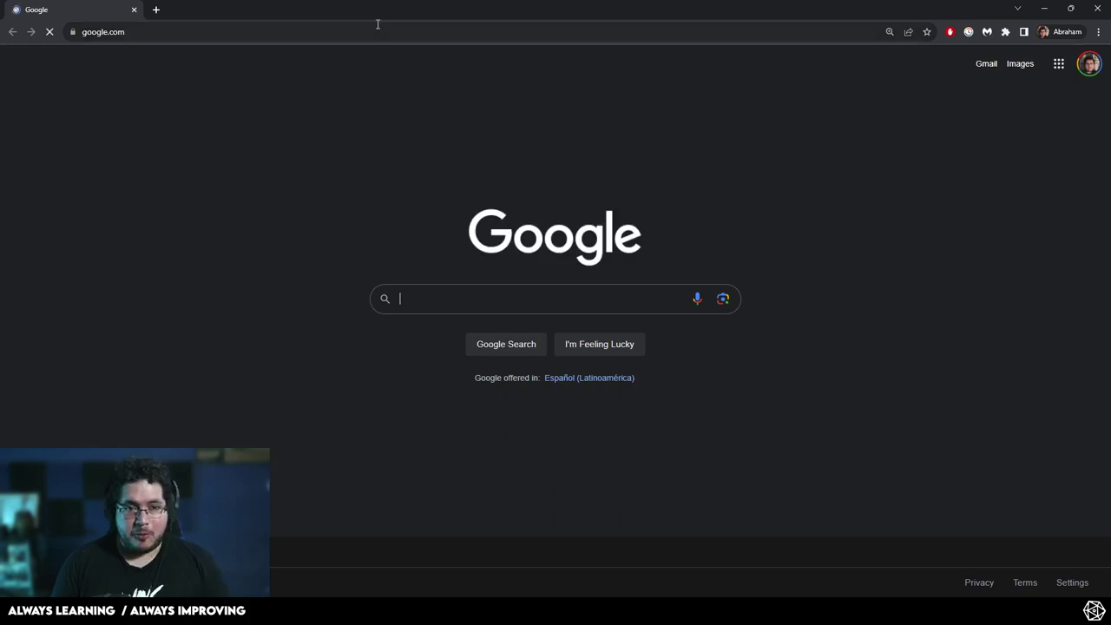
click(384, 33)
text(subst)
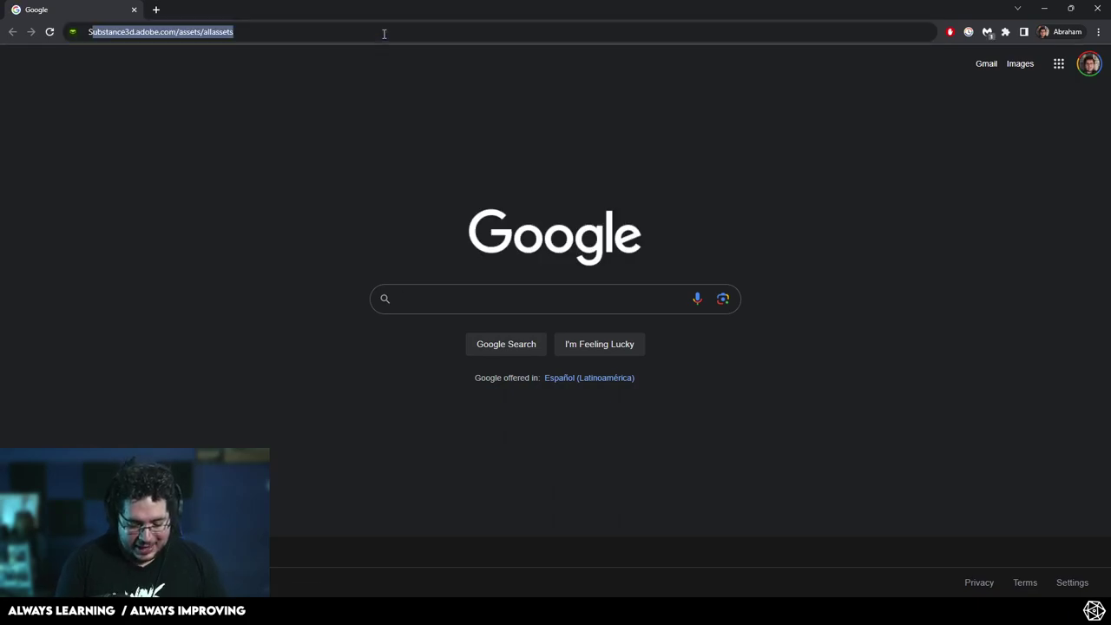
key(Return)
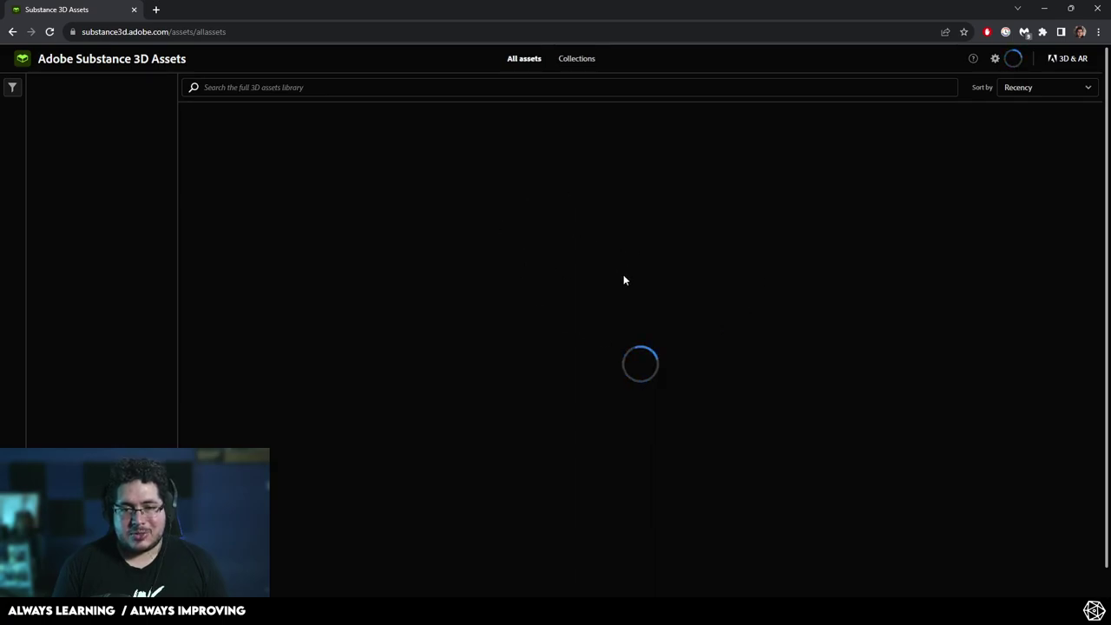
scroll(515, 258, down, 3)
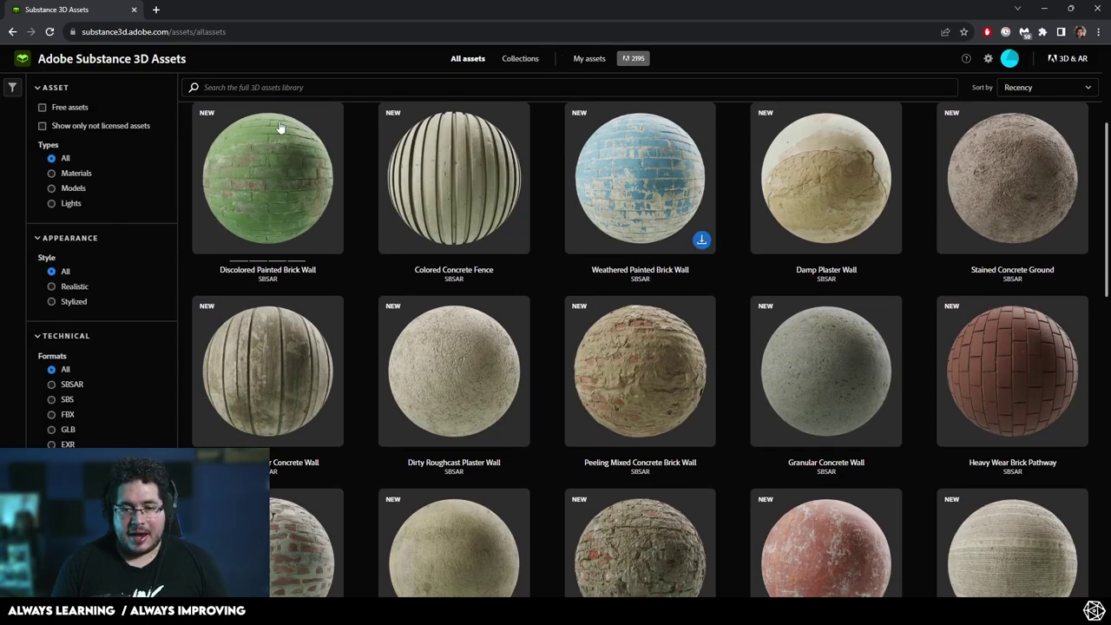
Search the web for "substance community assets" in a new tab and open the Substance 3D Community Assets site
click(156, 10)
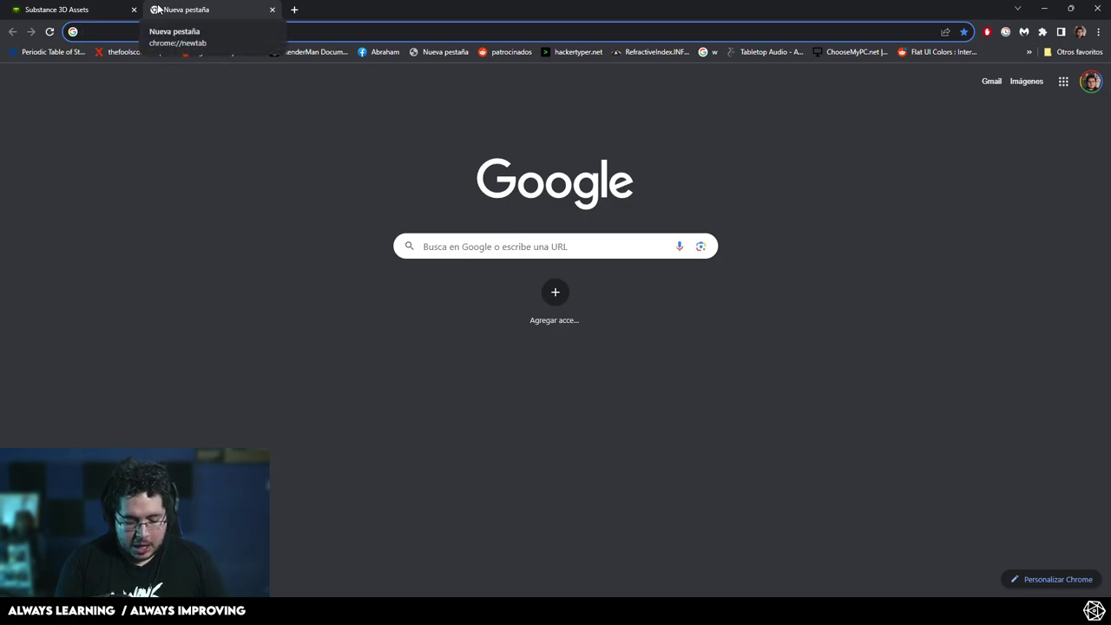
text(substance comm)
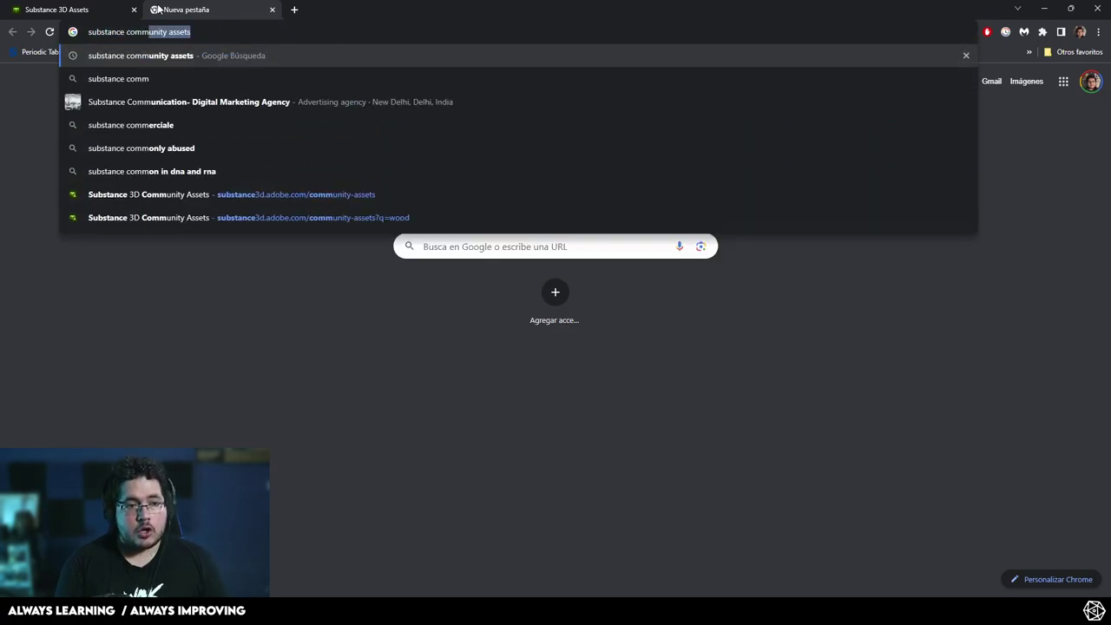
key(Return)
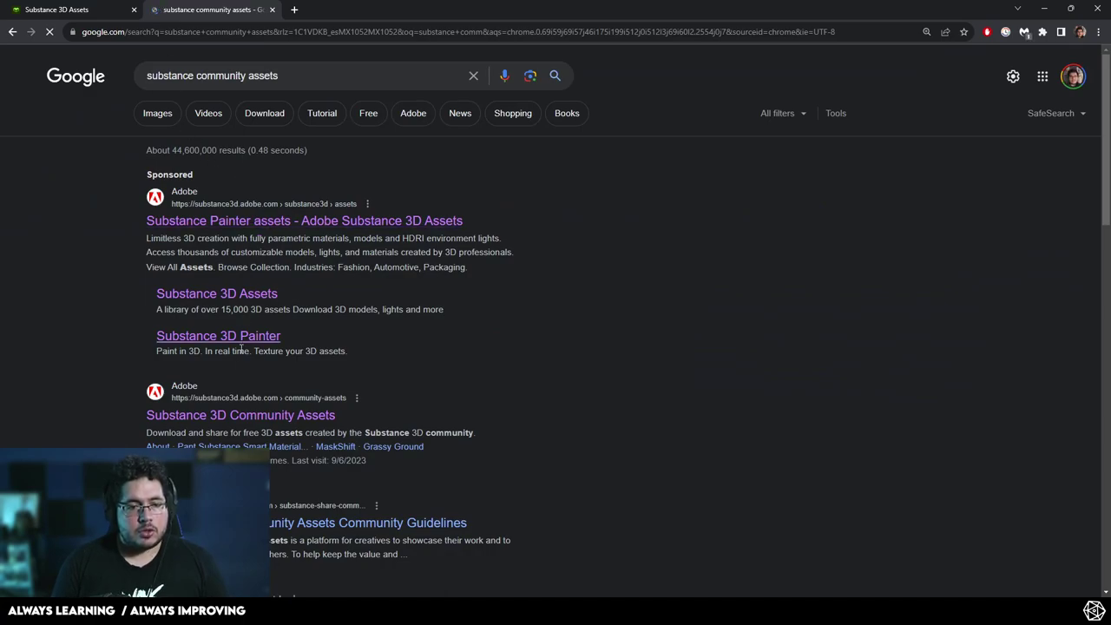
click(249, 414)
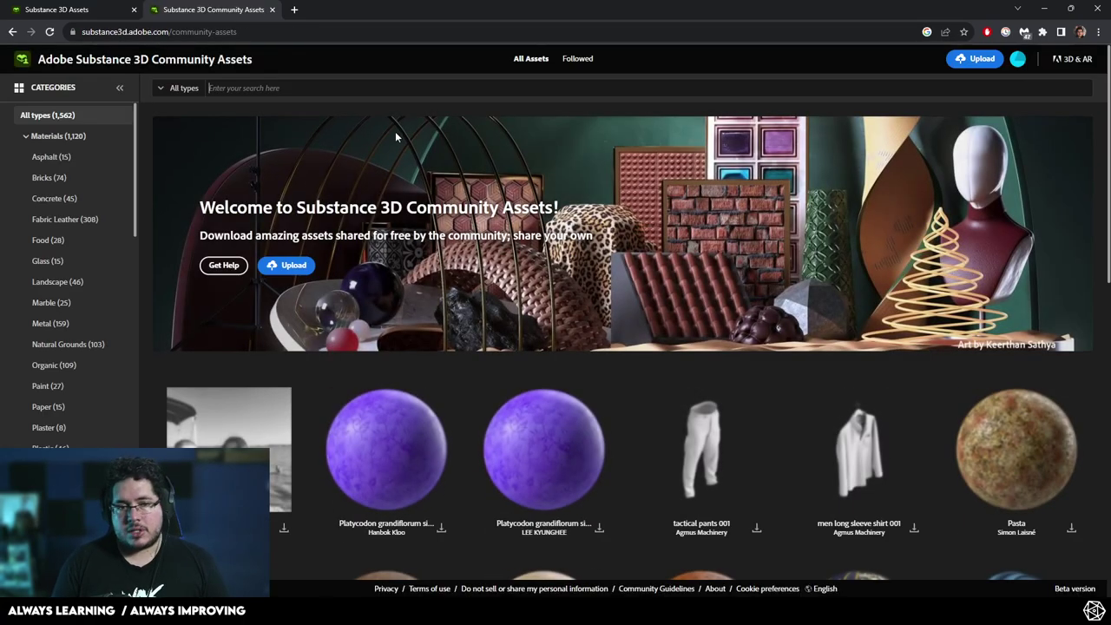
Search the community assets for wood, browse the materials and open the page of painterly wood
click(384, 87)
text(wood)
key(Return)
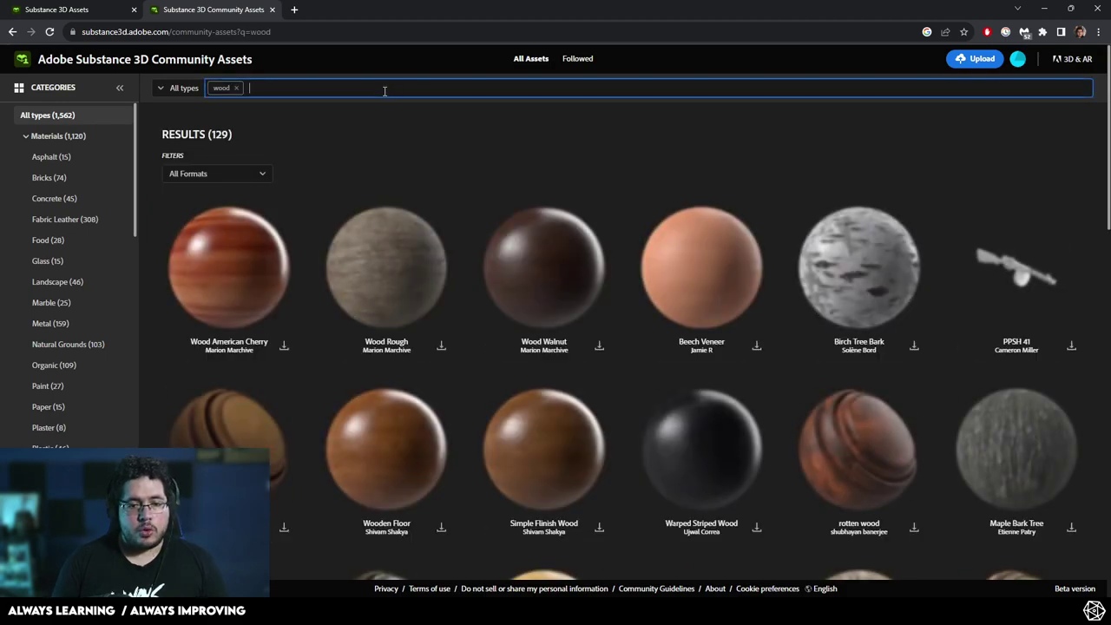
scroll(438, 299, down, 3)
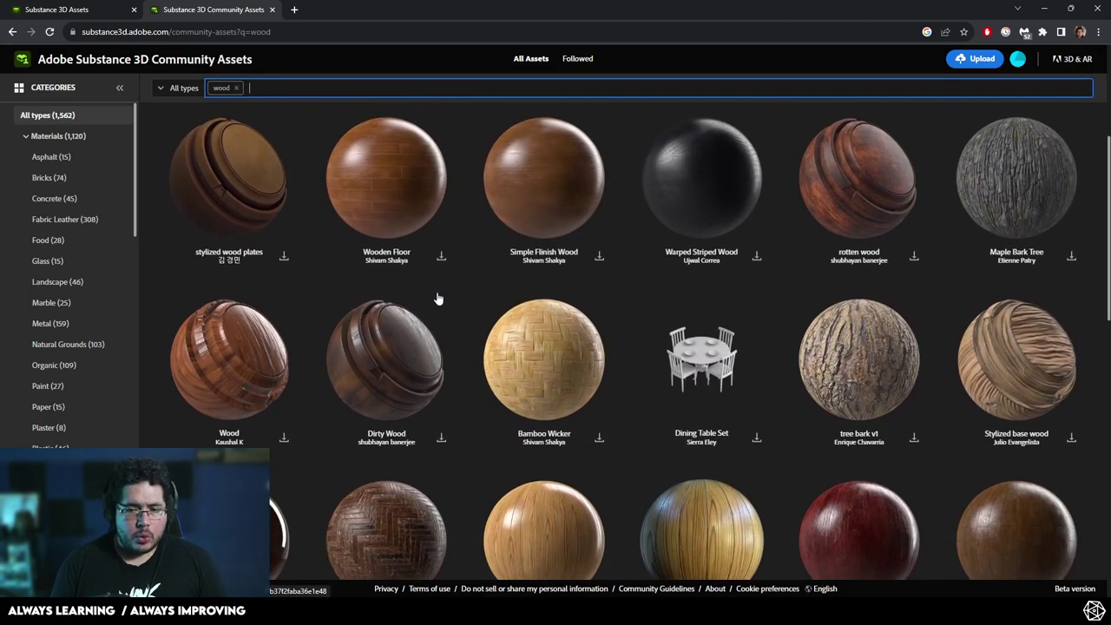
scroll(439, 299, down, 3)
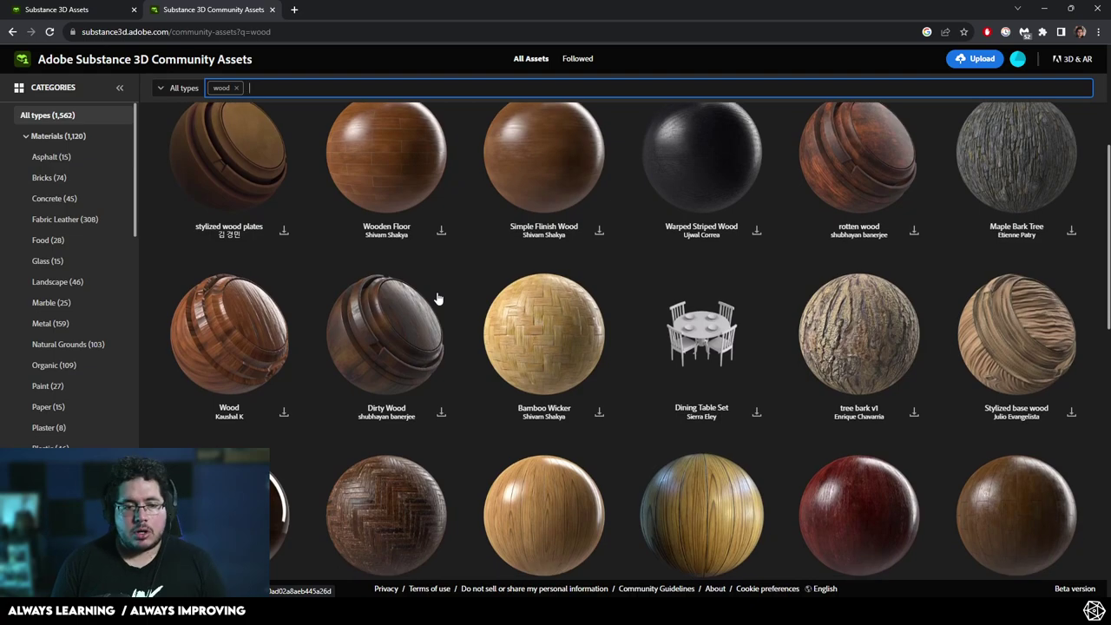
scroll(439, 297, down, 2)
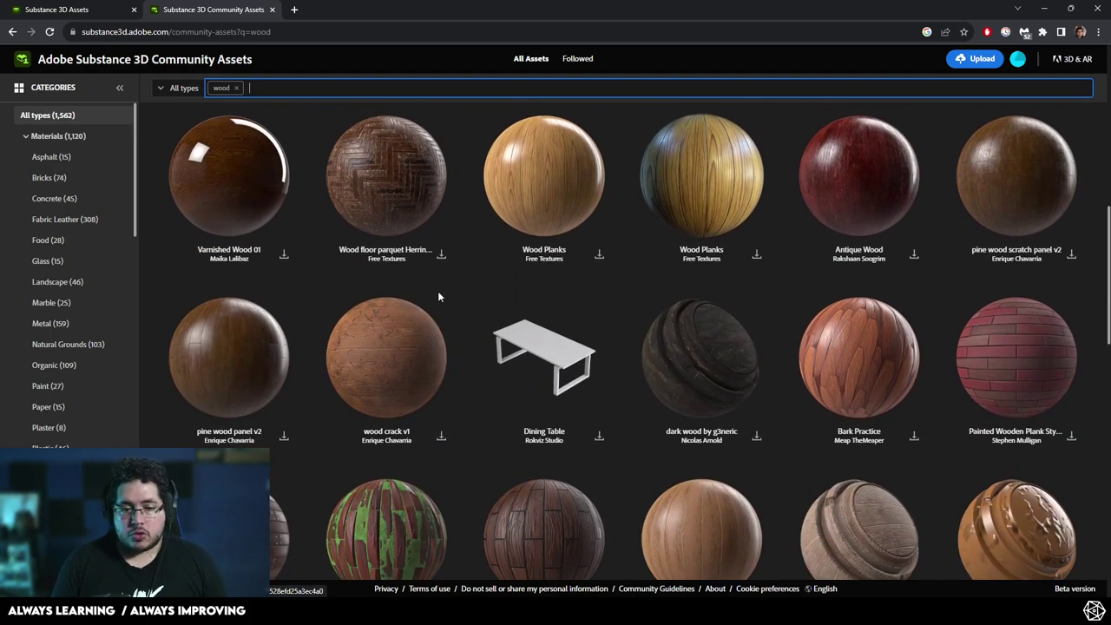
scroll(439, 297, down, 3)
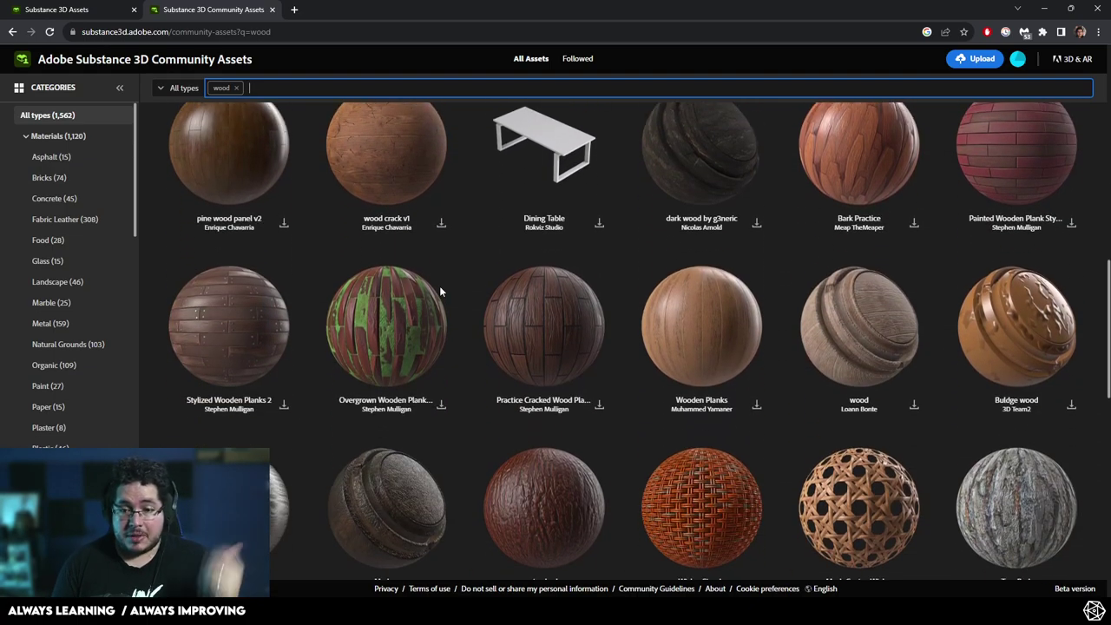
scroll(440, 294, down, 4)
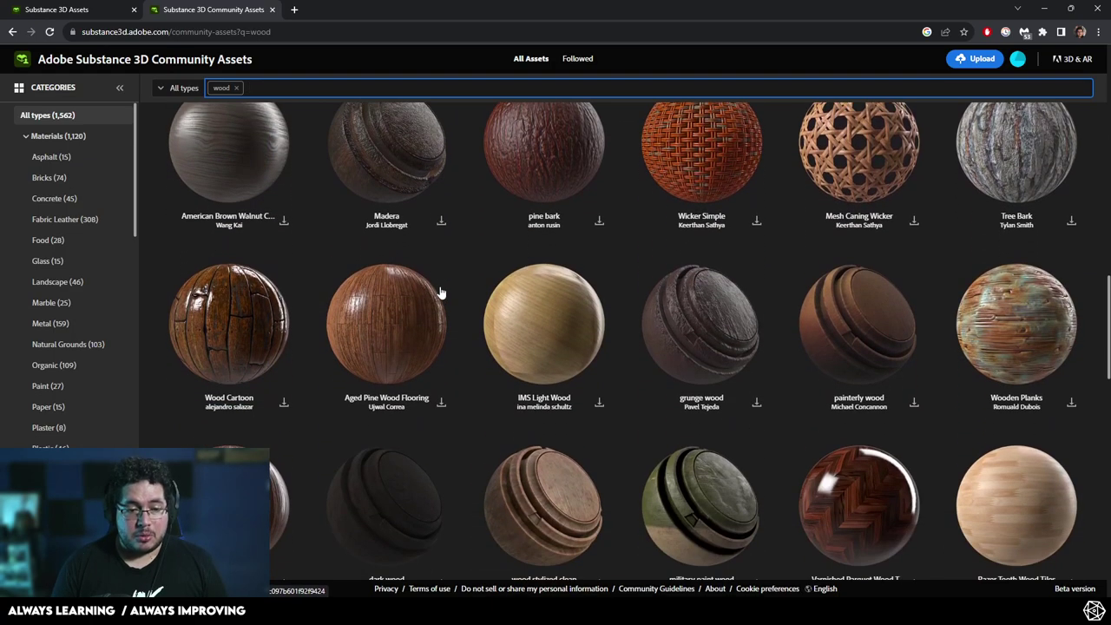
click(846, 317)
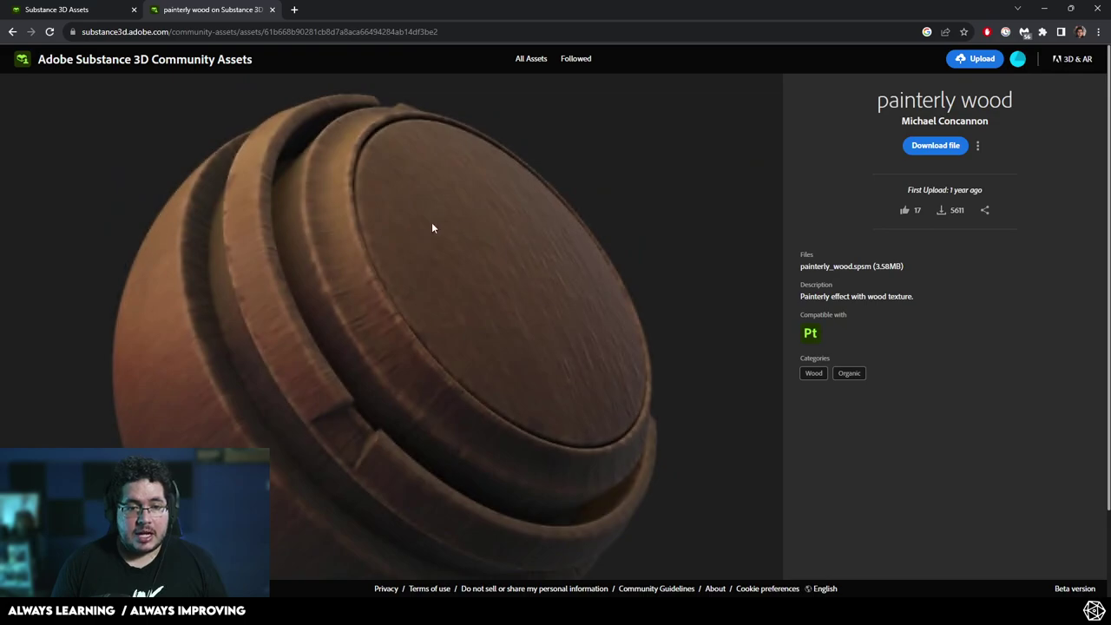
Return to Substance 3D Painter, add the Aged Walnut Wood material above the AO layer and set its tiling to 15.46
click(1044, 8)
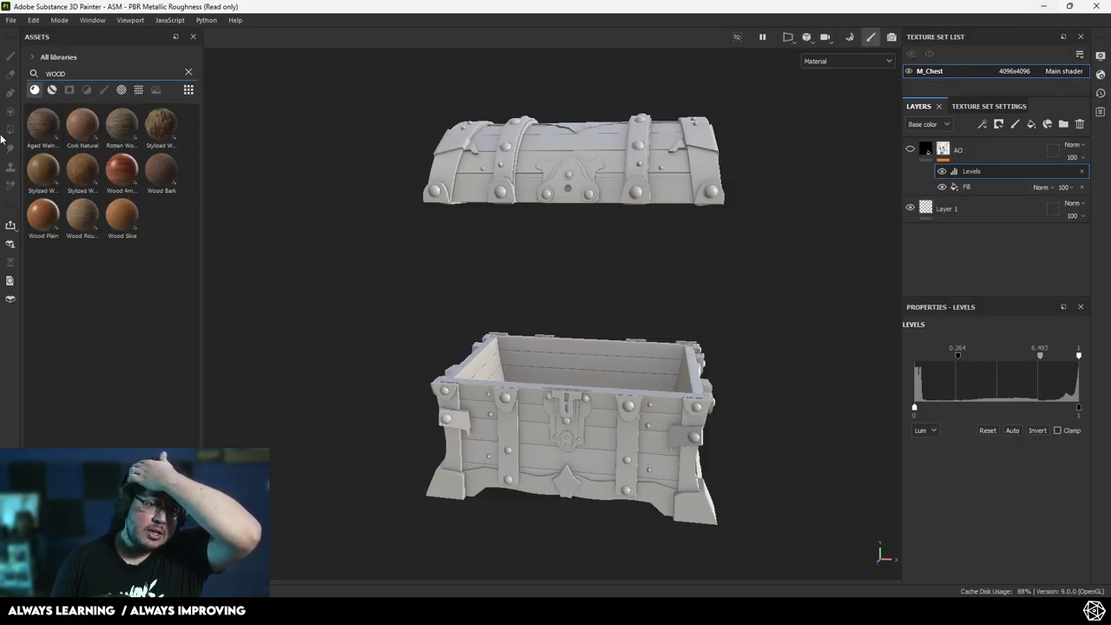
drag(41, 126, 985, 145)
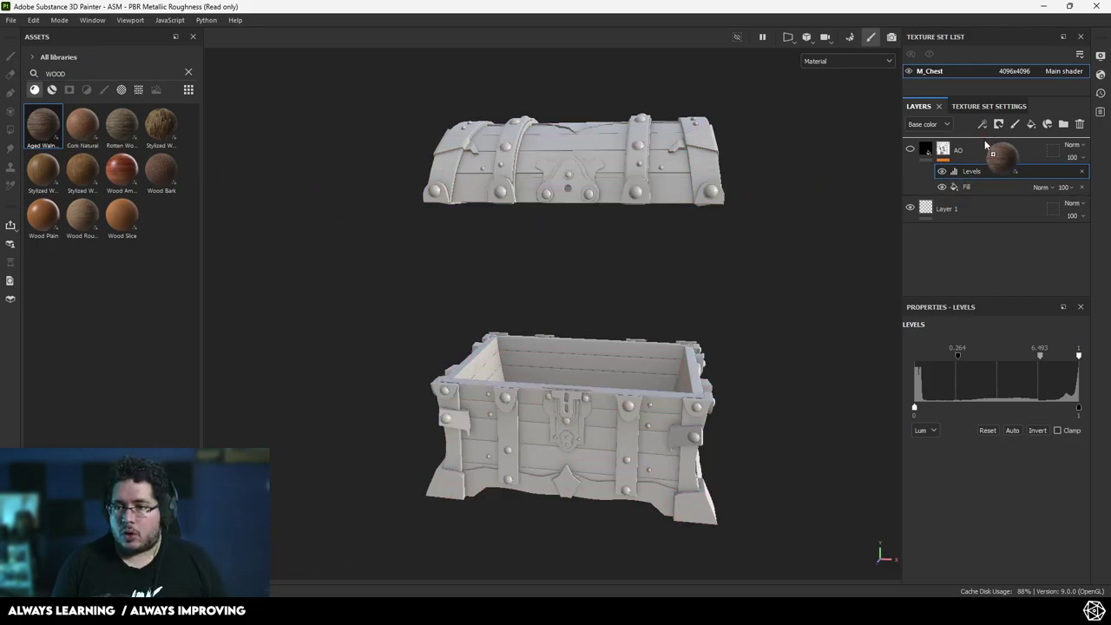
alt+drag(618, 253, 690, 280)
alt+right_drag(691, 280, 820, 395)
alt+middle_drag(599, 236, 652, 303)
alt+drag(653, 308, 627, 348)
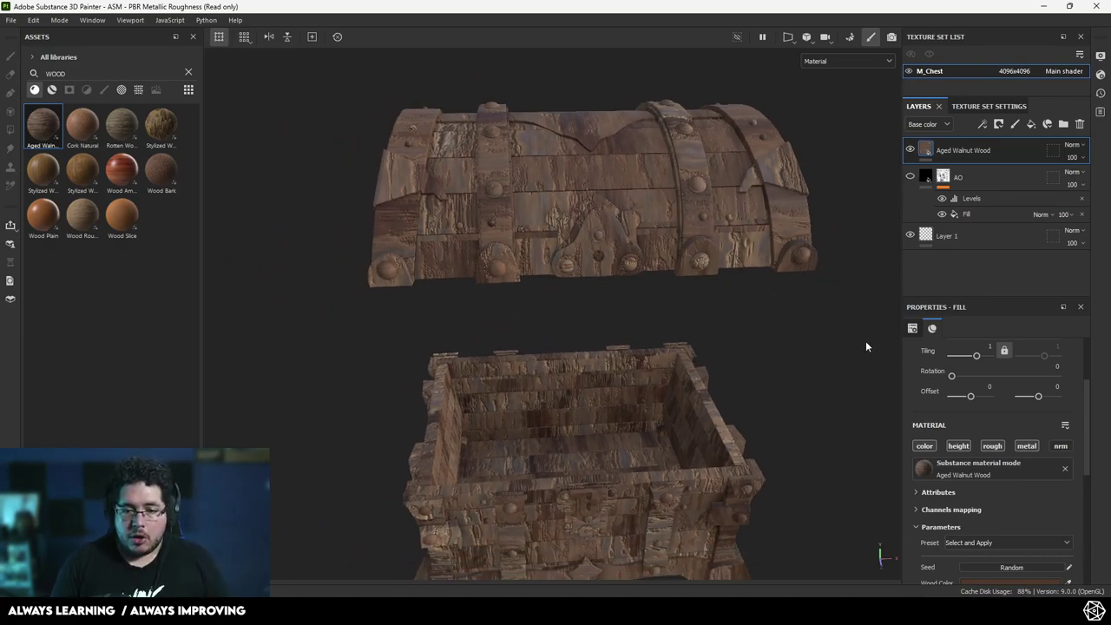
drag(970, 360, 986, 357)
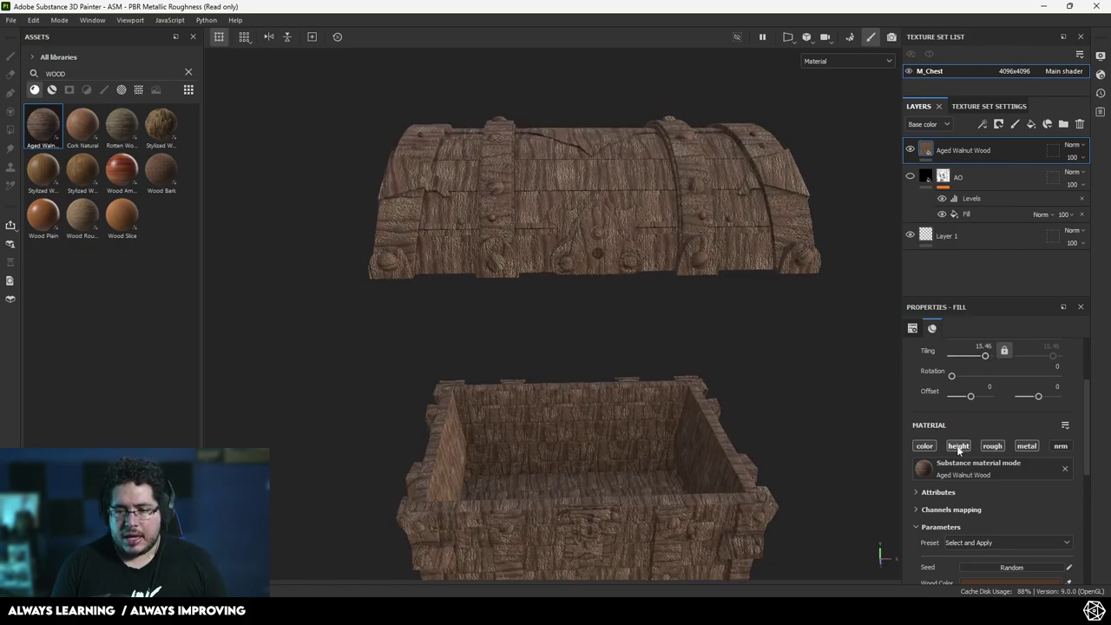
Compare the Aged Walnut Wood surface on the lid with the height channel off and on
click(959, 446)
alt+right_drag(745, 345, 874, 449)
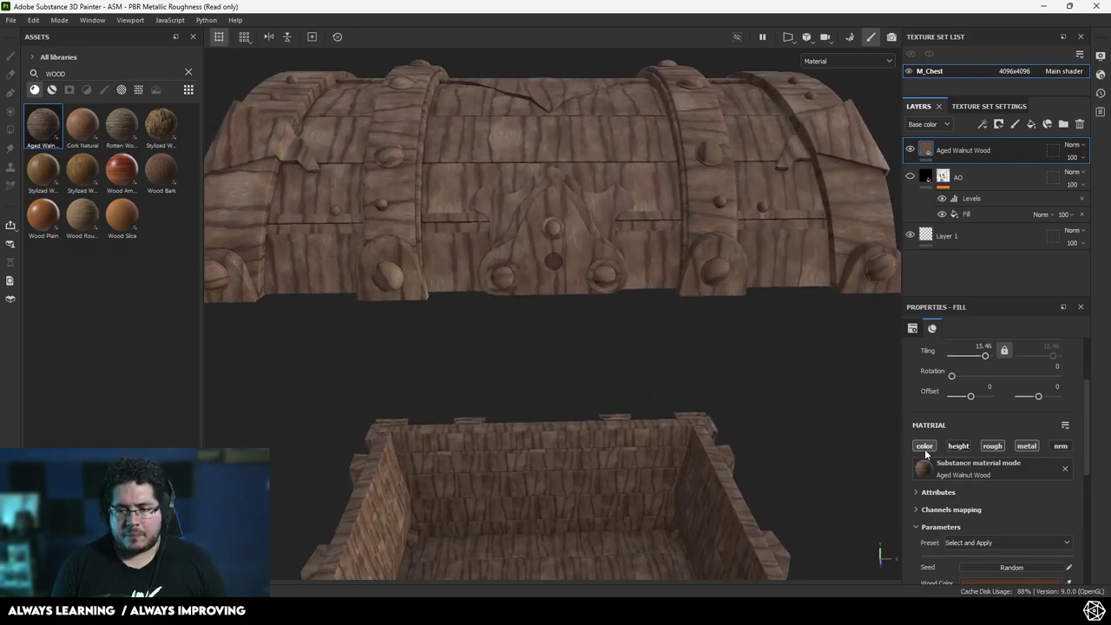
click(955, 446)
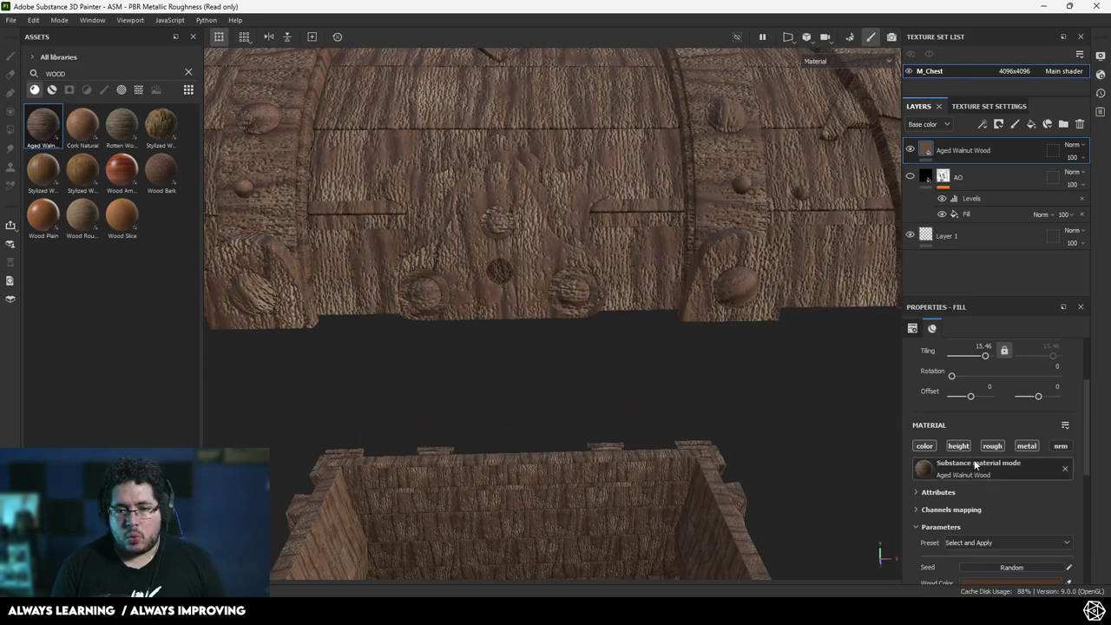
click(960, 448)
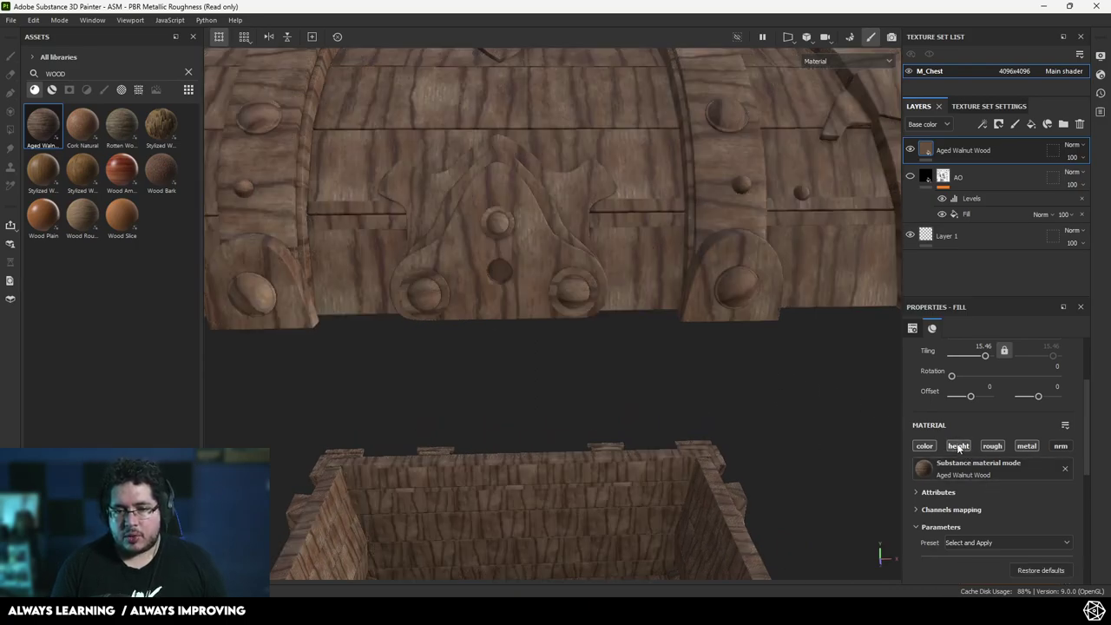
click(958, 447)
Soften the wood relief by setting Height Range to 0.21 in the material's technical parameters
scroll(962, 518, down, 5)
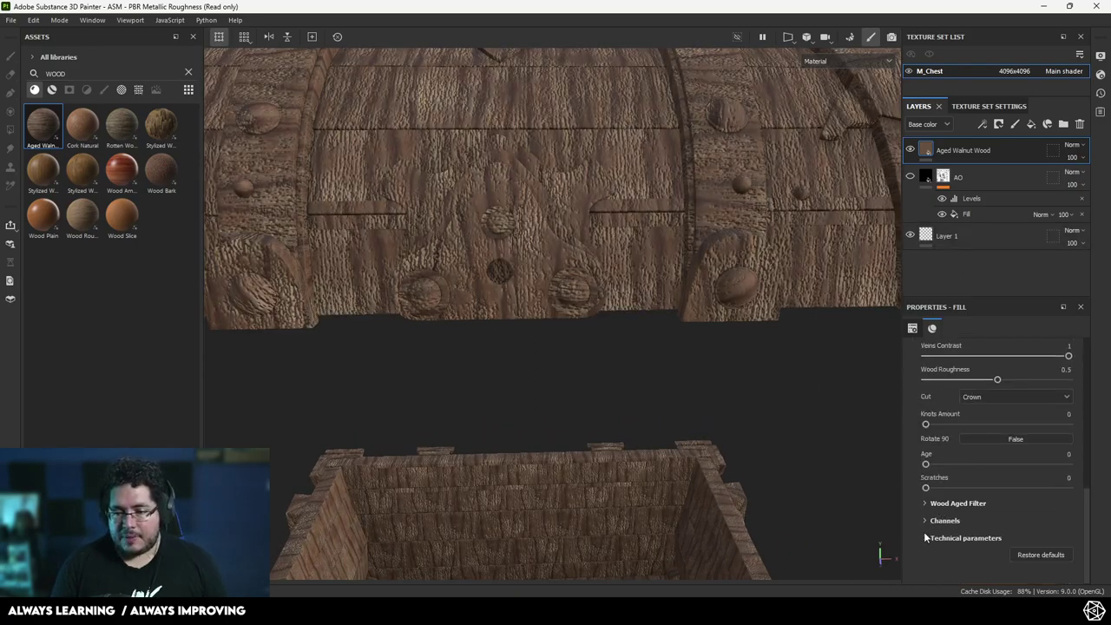
click(926, 538)
scroll(945, 526, down, 5)
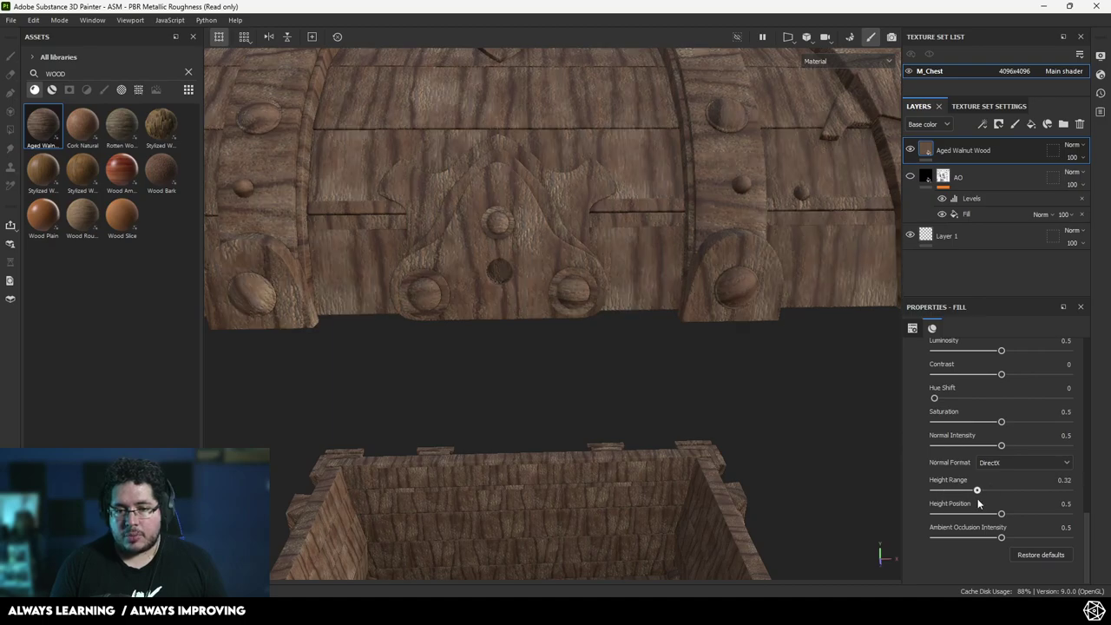
drag(978, 498, 962, 498)
scroll(717, 350, down, 3)
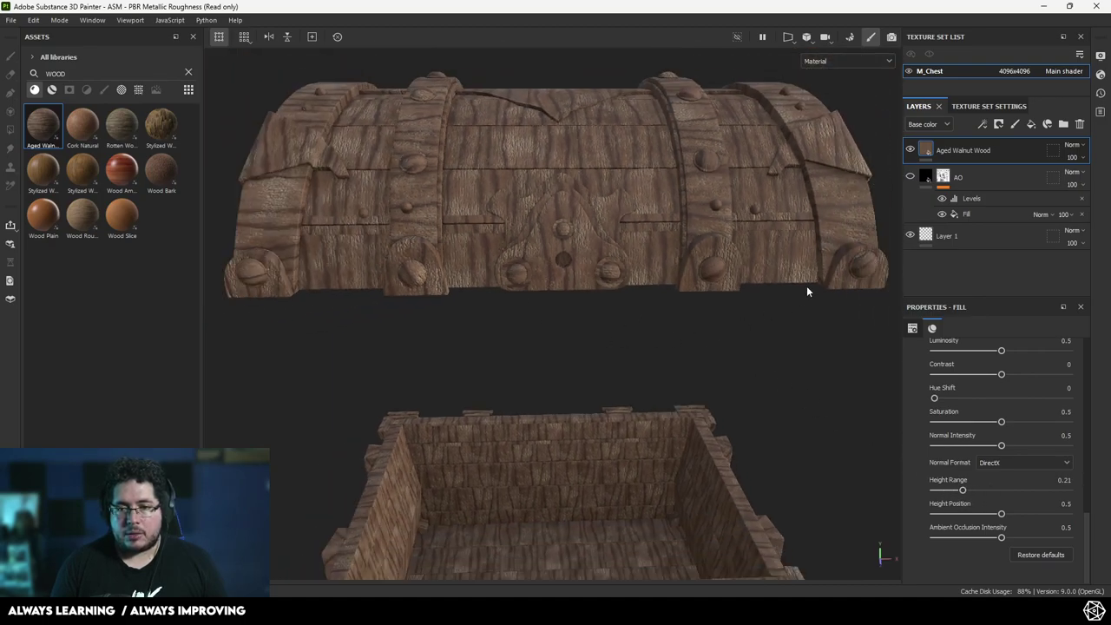
Rotate the Aged Walnut Wood texture by 90 degrees in its UV transformations
scroll(976, 435, up, 10)
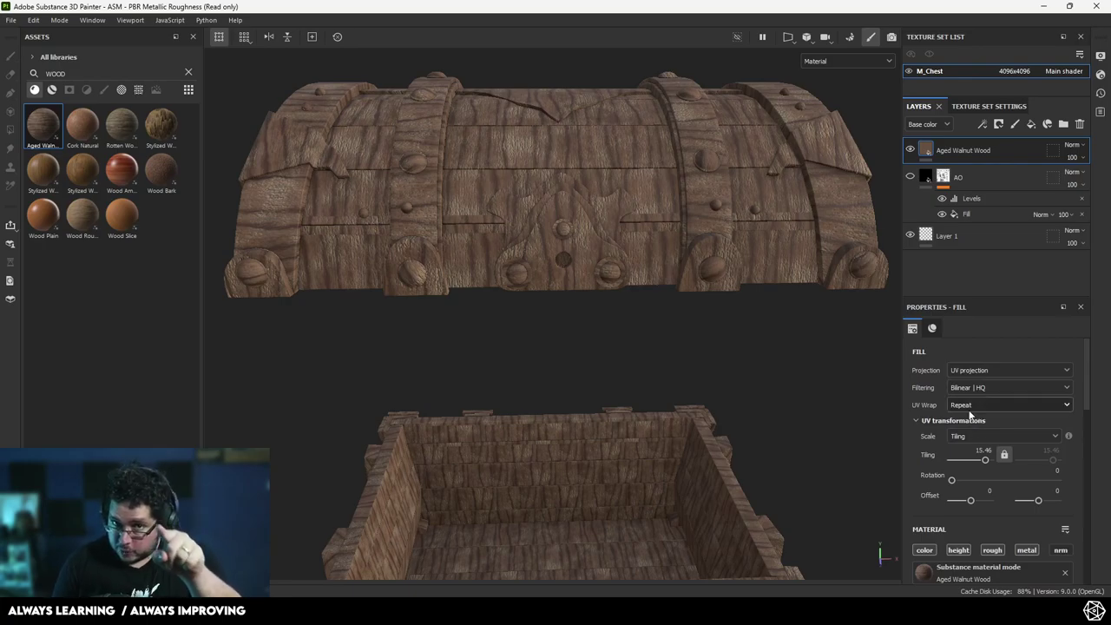
alt+drag(697, 418, 719, 403)
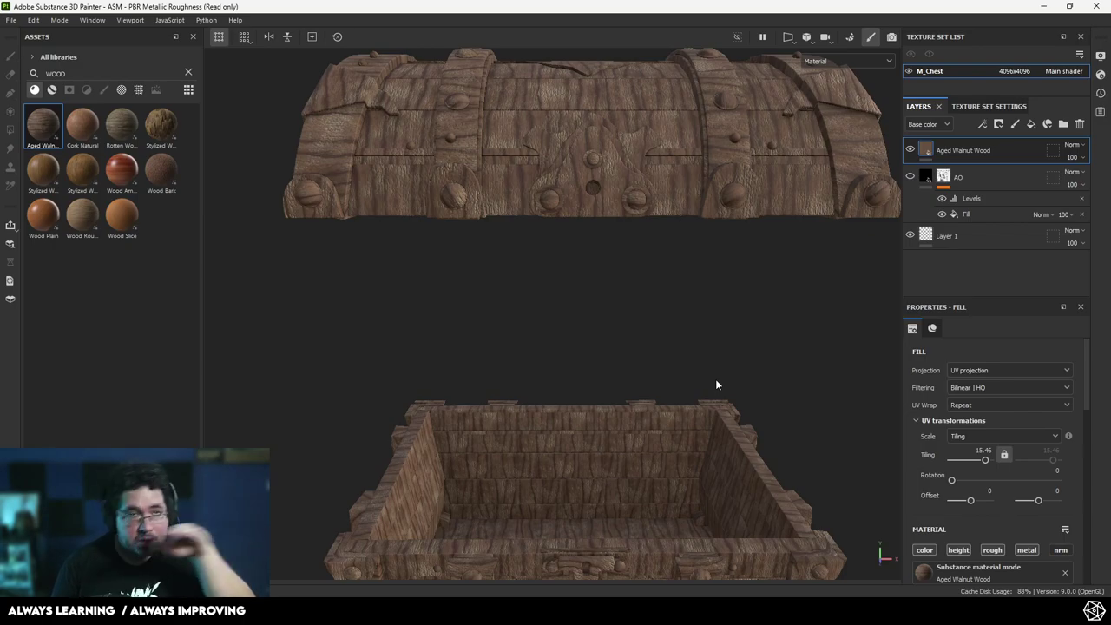
alt+right_drag(717, 384, 573, 380)
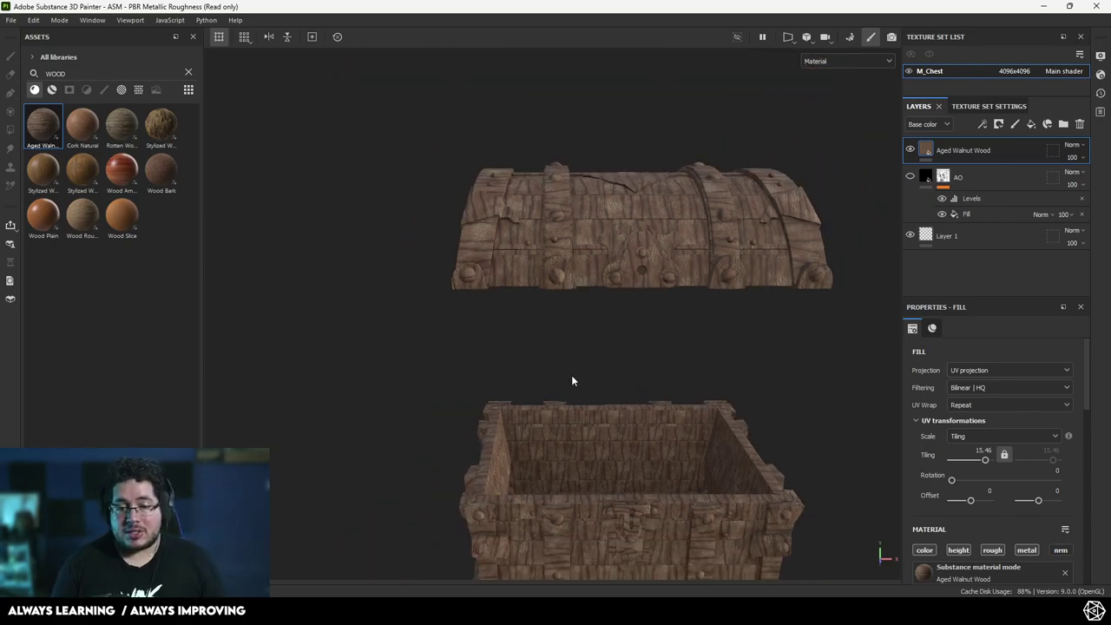
alt+drag(572, 379, 555, 325)
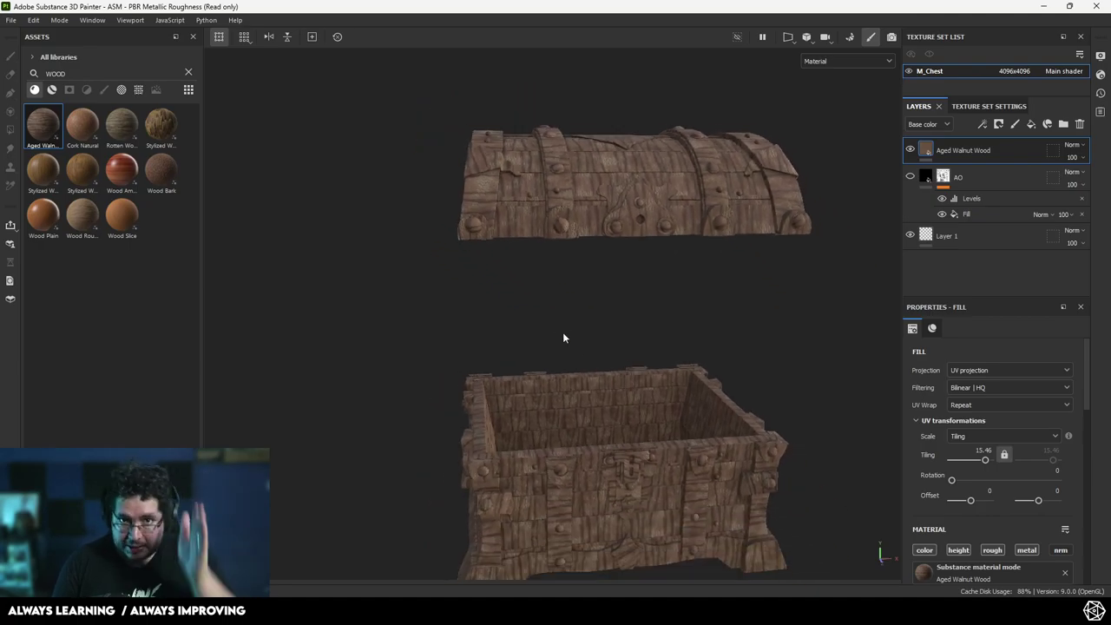
drag(953, 481, 978, 480)
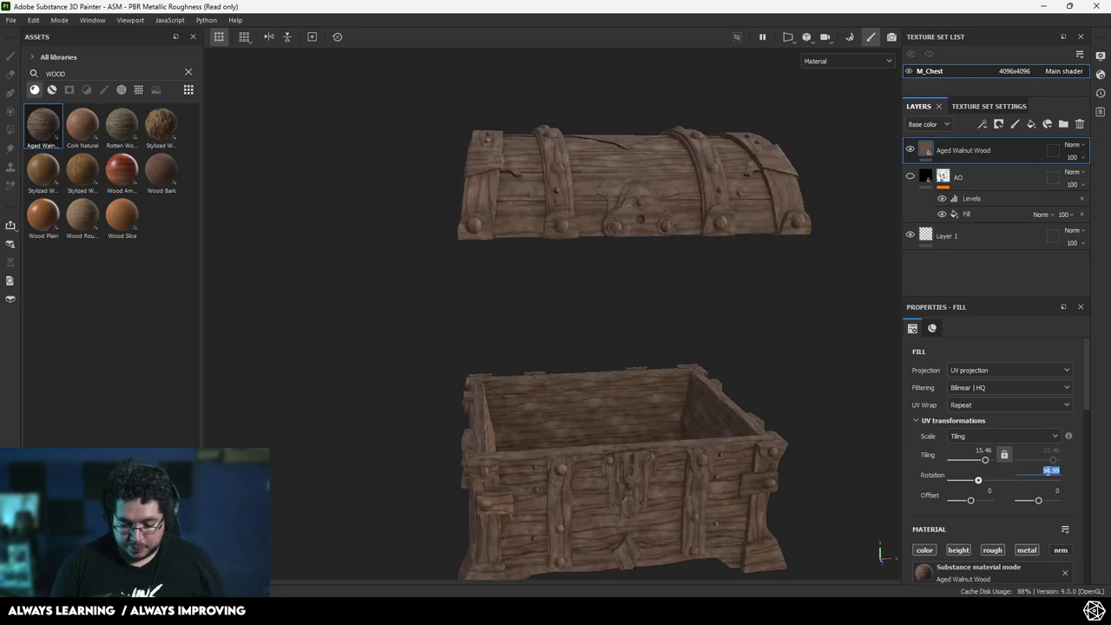
key(Return)
Inspect the rotated wood grain around the chest and group the Aged Walnut Wood layer into a folder
alt+right_drag(615, 308, 599, 248)
alt+drag(599, 248, 587, 228)
alt+drag(639, 291, 566, 289)
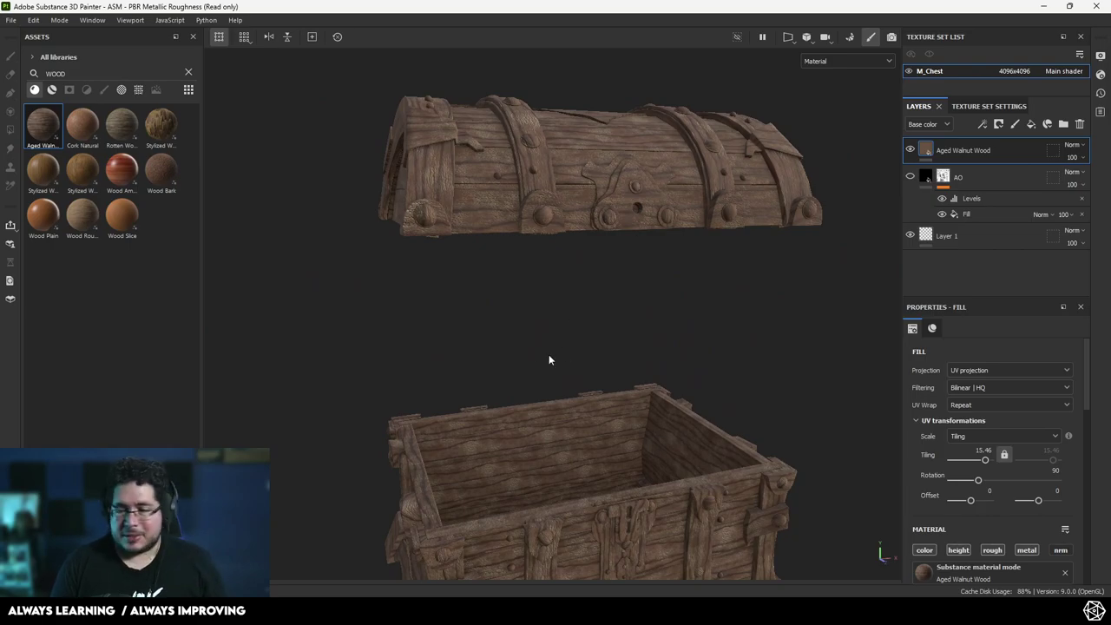
alt+drag(548, 360, 641, 296)
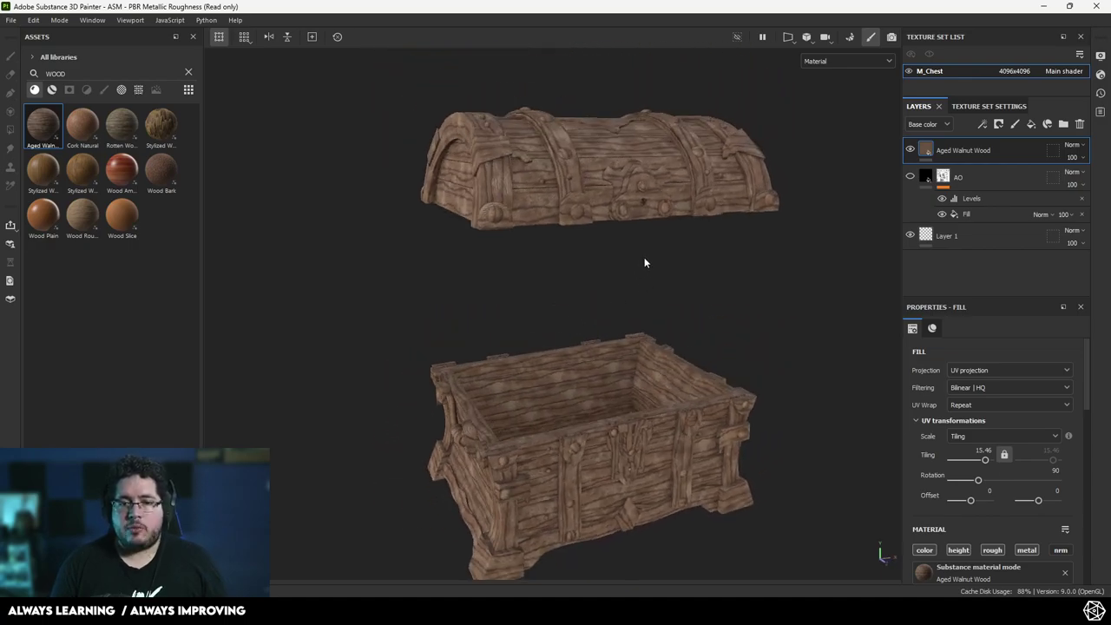
alt+drag(645, 258, 617, 238)
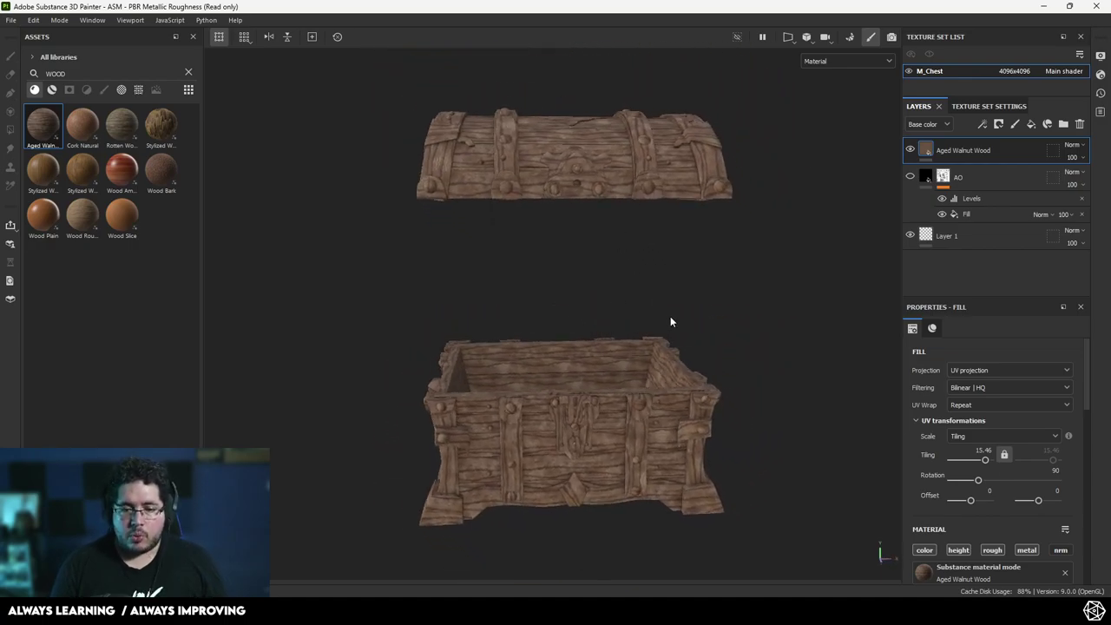
alt+drag(663, 309, 642, 277)
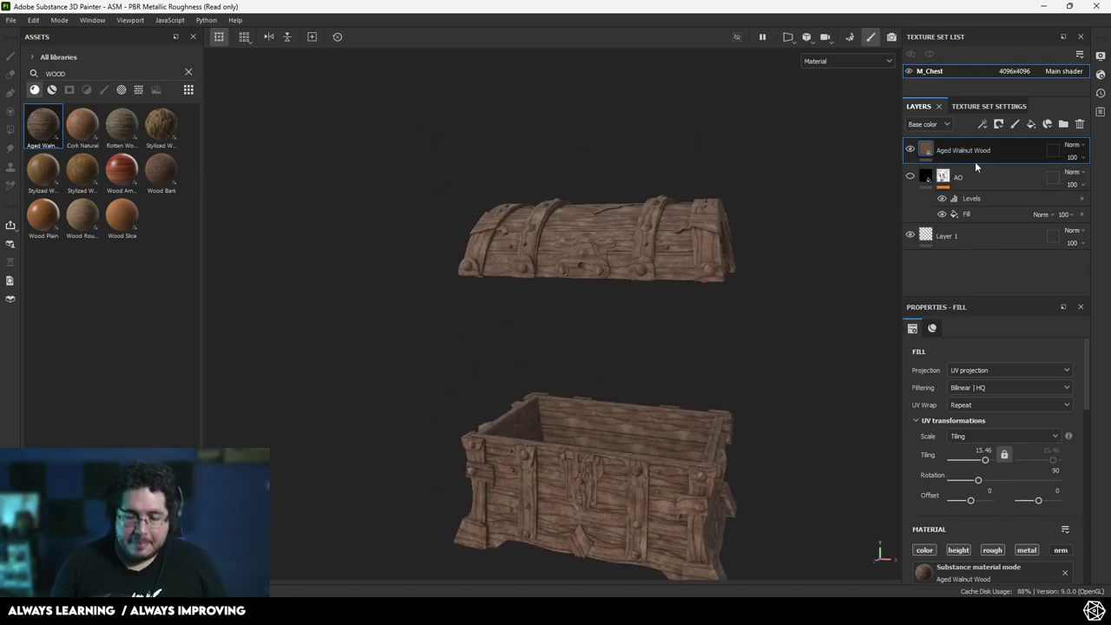
key(ctrl+g)
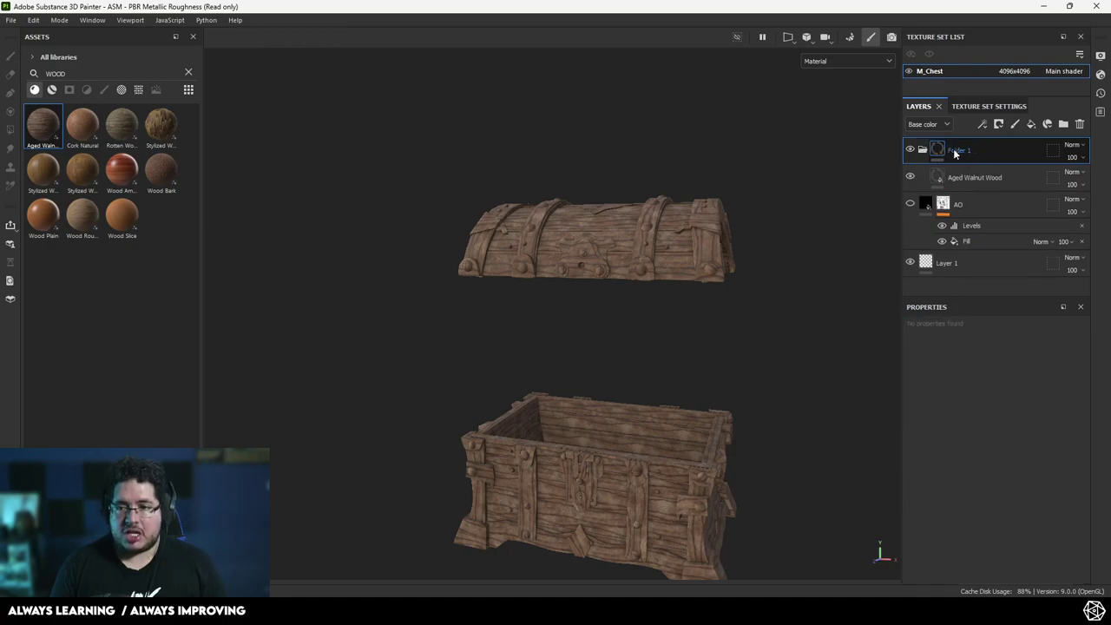
Rename the new folder Wood and give it a black mask with a paint effect
double_click(955, 150)
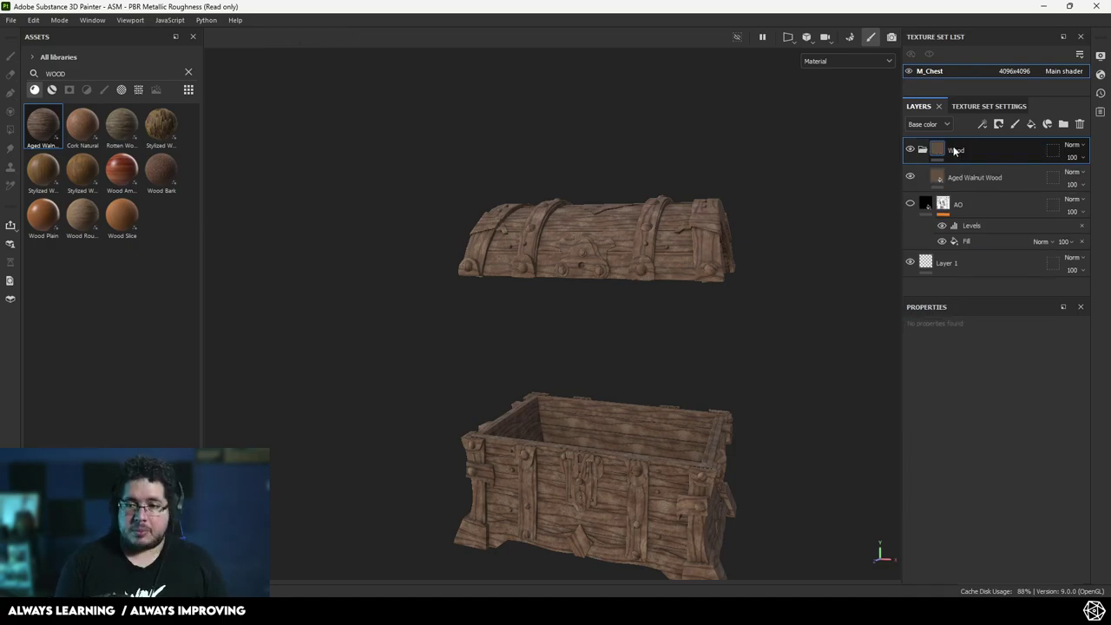
right_click(953, 146)
click(984, 28)
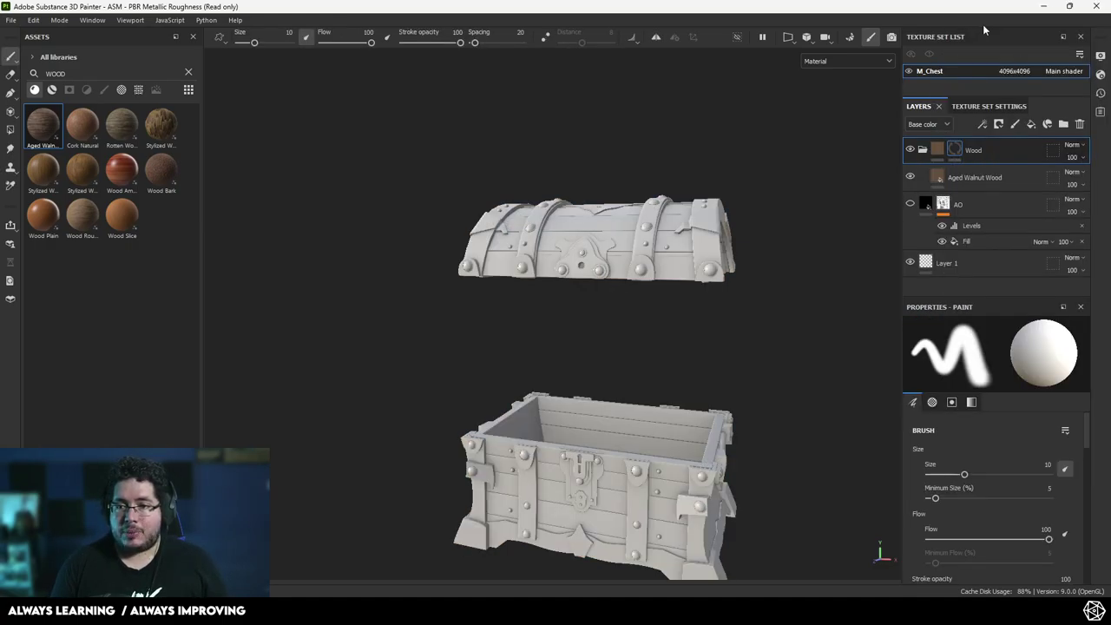
alt+drag(780, 209, 802, 207)
scroll(802, 207, up, 2)
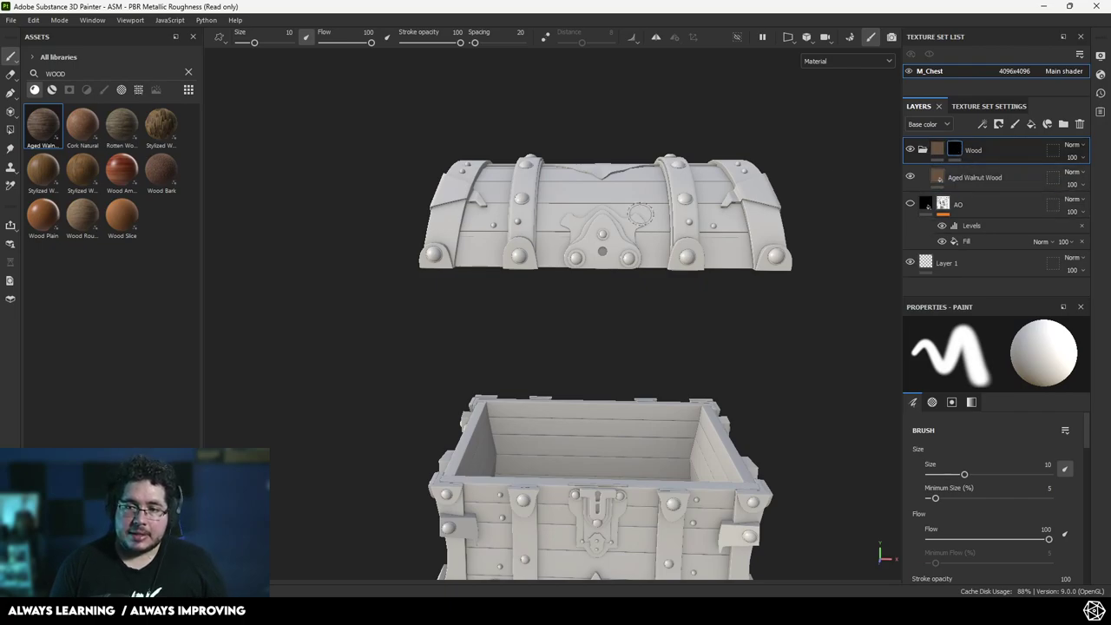
alt+drag(641, 214, 668, 281)
scroll(667, 280, down, 2)
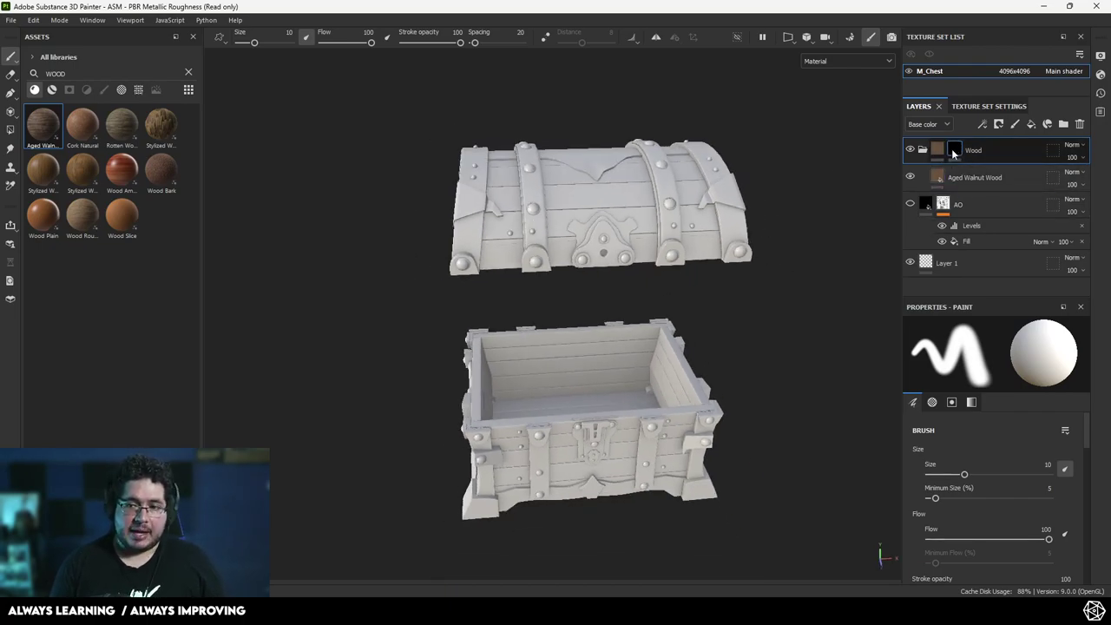
right_click(953, 152)
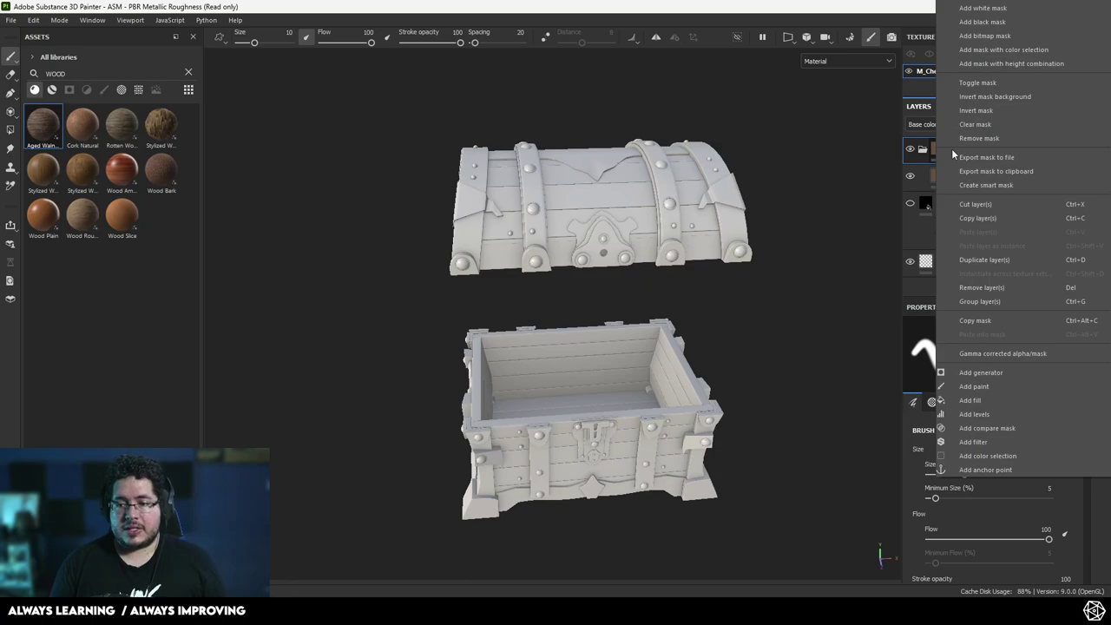
click(968, 386)
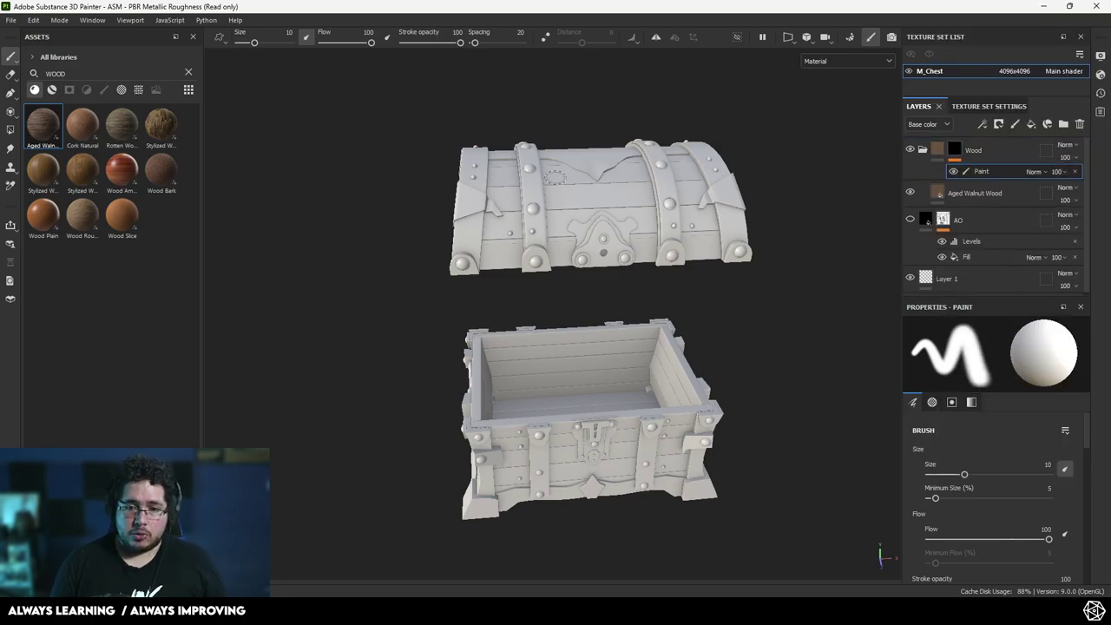
Try brushing a patch of wood onto the lid's front through the folder mask and undo the stroke
drag(555, 176, 588, 197)
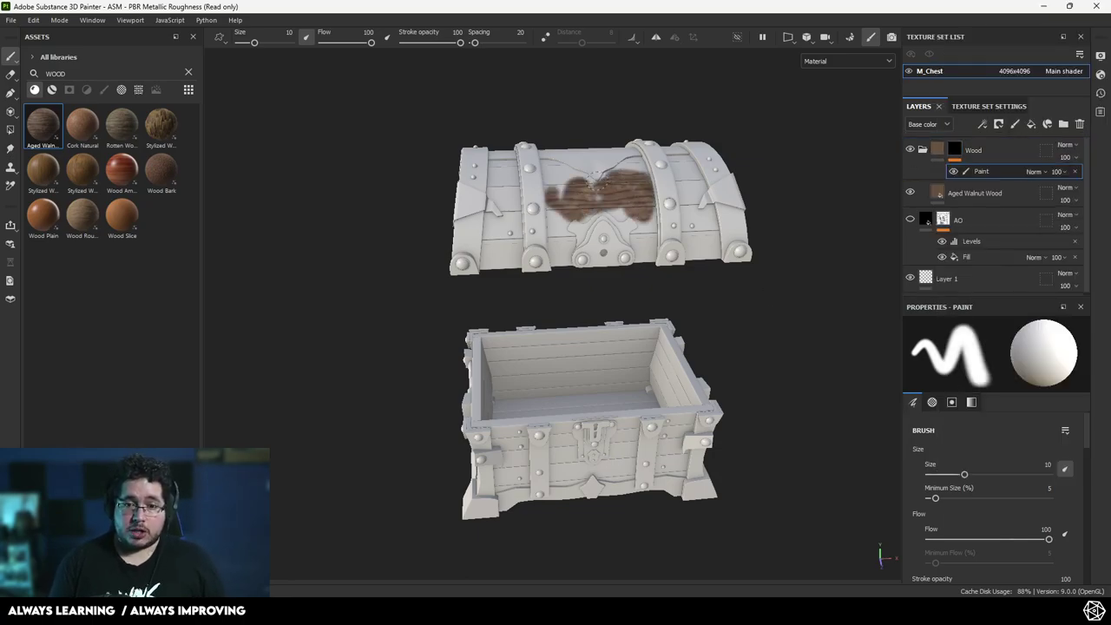
scroll(633, 195, up, 5)
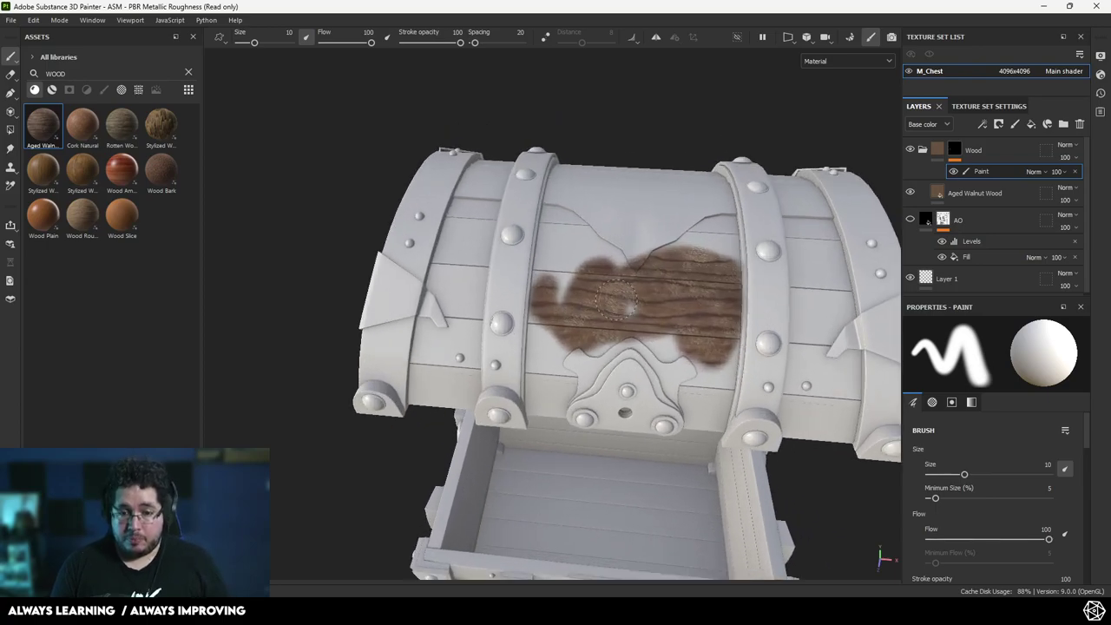
scroll(665, 340, down, 5)
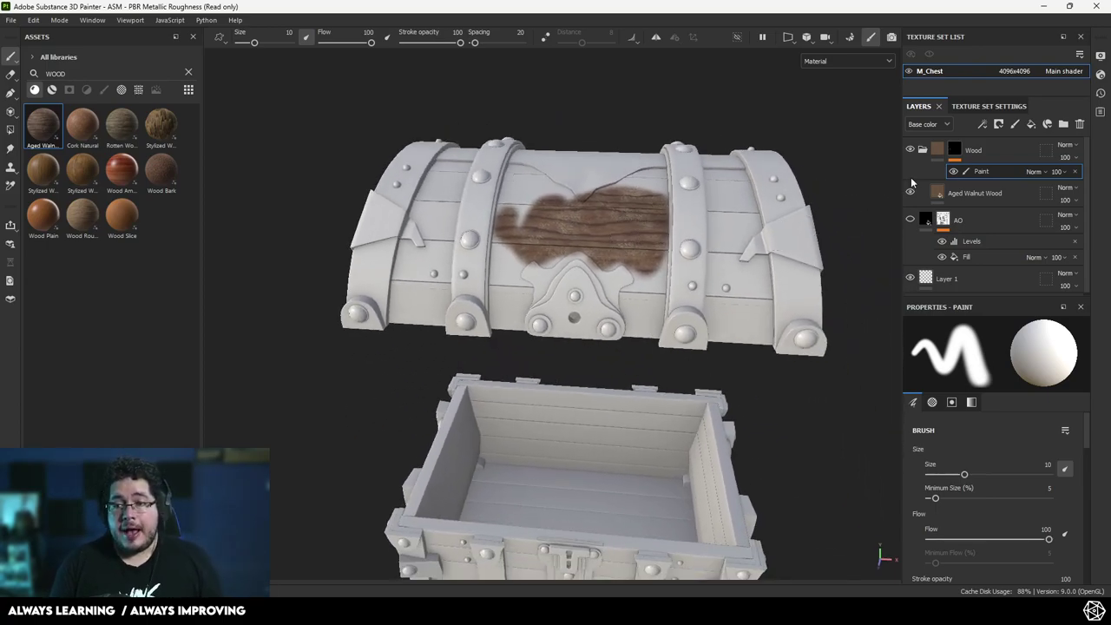
key(ctrl+z)
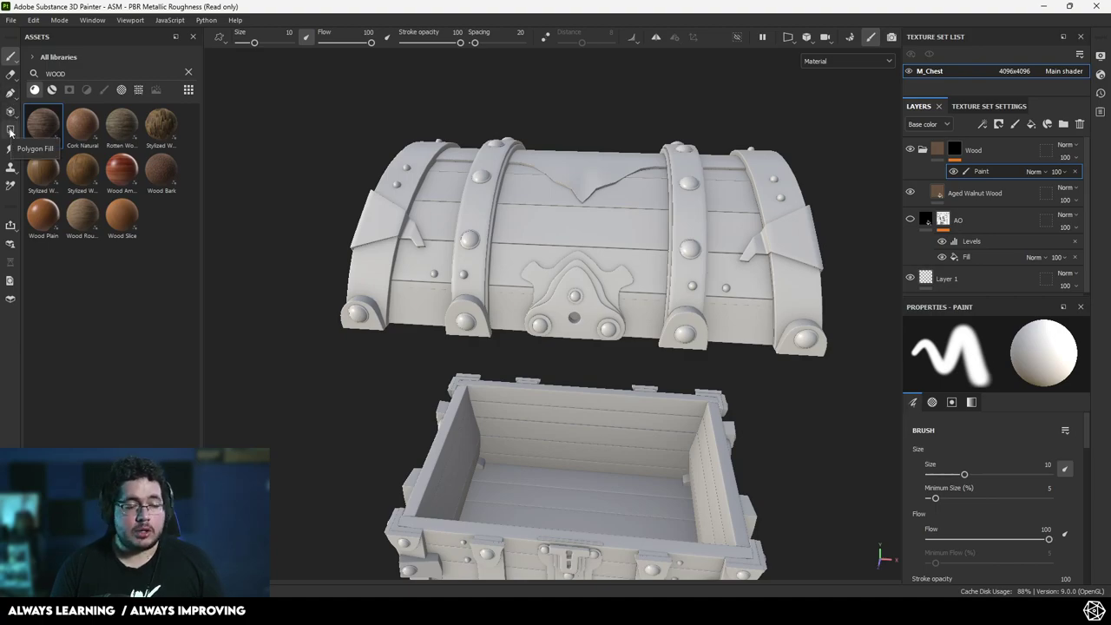
Using Polygon Fill in mesh fill mode with color 1, mask in the wood on the lid's front and top planks
key(4)
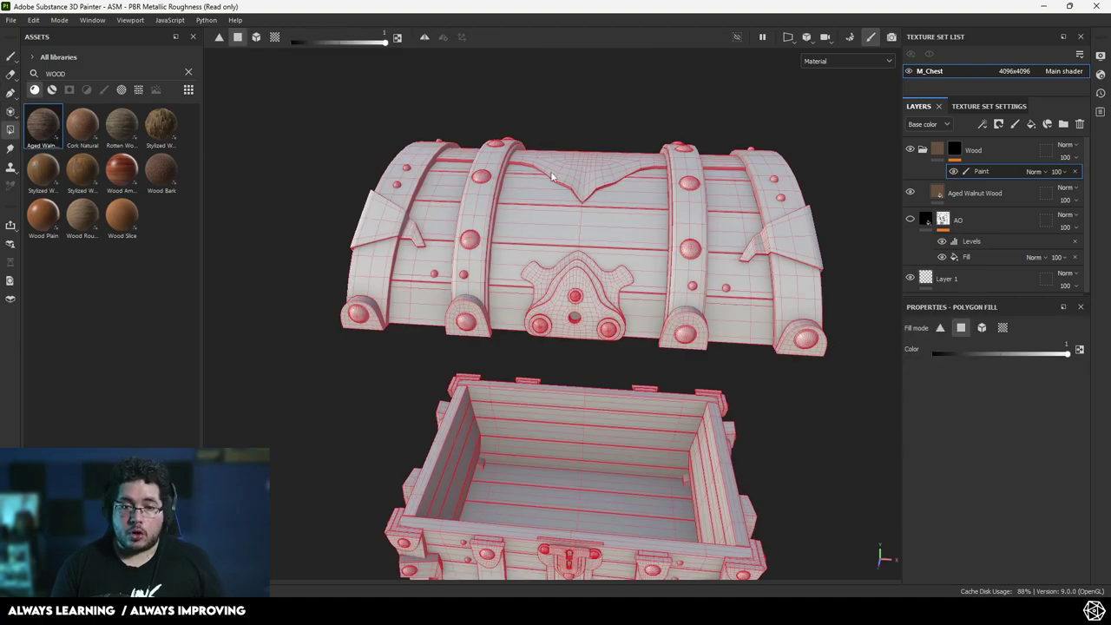
alt+drag(551, 173, 600, 178)
click(982, 327)
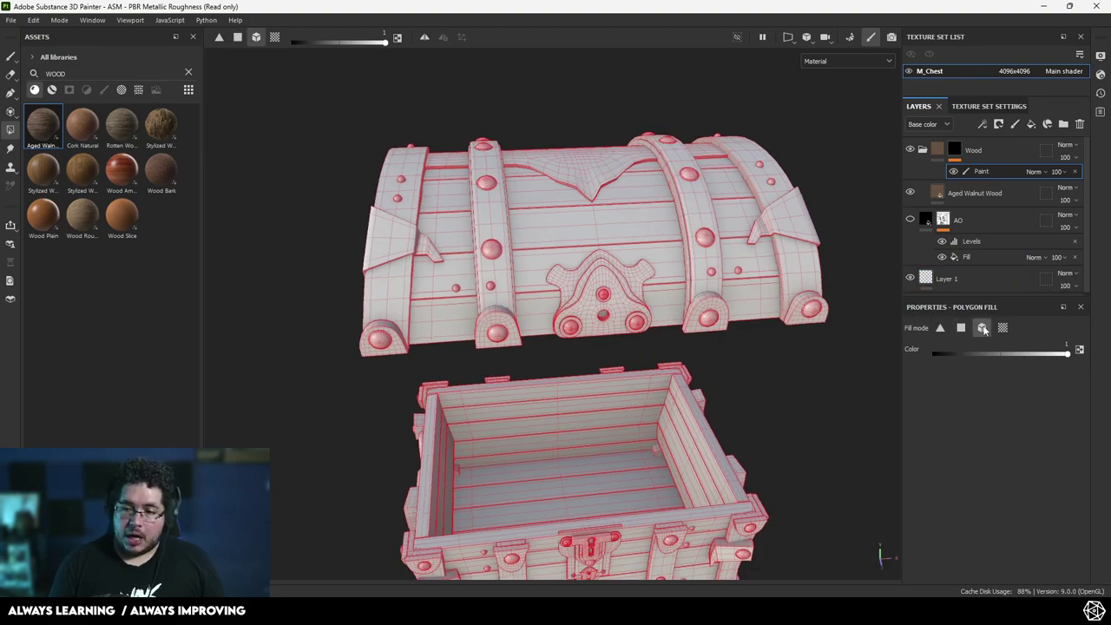
click(548, 229)
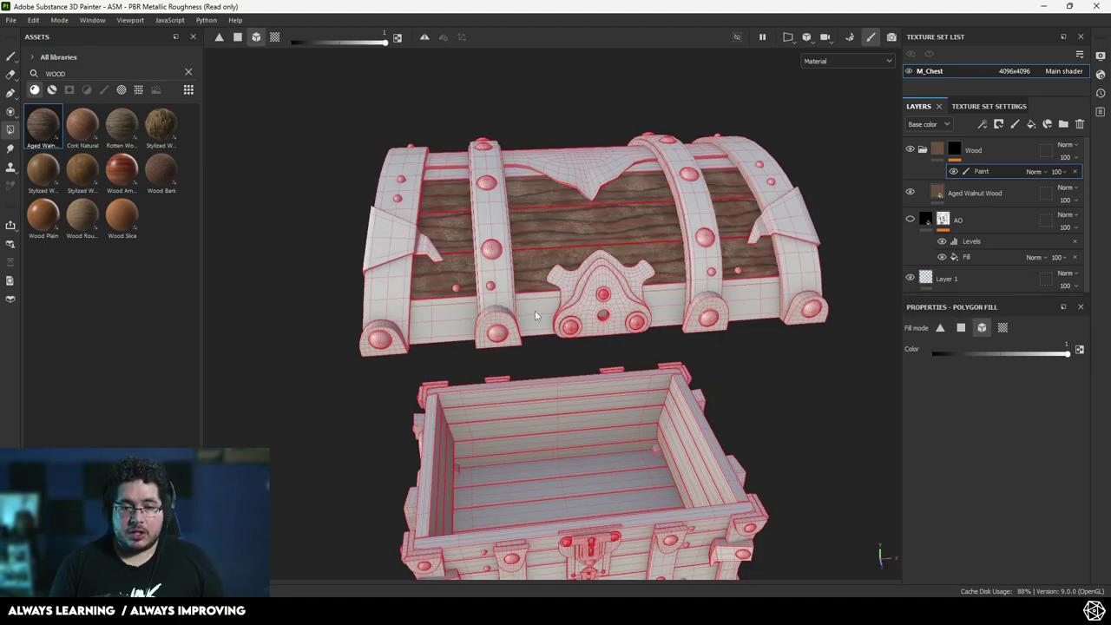
alt+drag(535, 310, 604, 163)
click(612, 172)
click(587, 164)
click(548, 190)
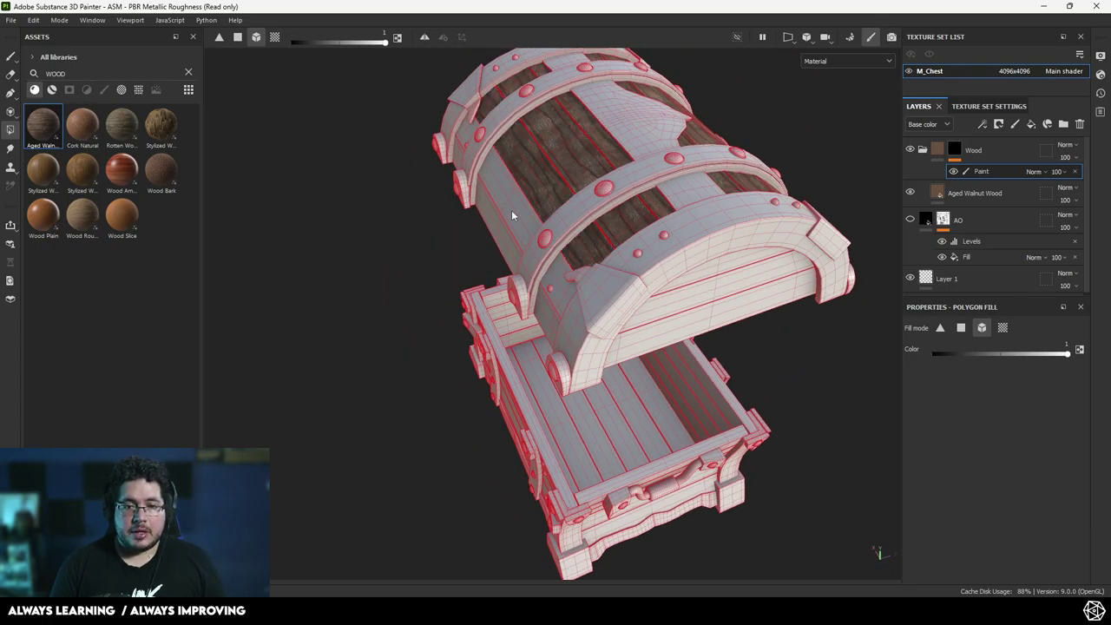
click(512, 212)
alt+drag(518, 214, 601, 166)
click(507, 253)
Mask in the wood on the planks of the lid's first end panel
alt+drag(510, 253, 456, 245)
click(720, 284)
click(728, 250)
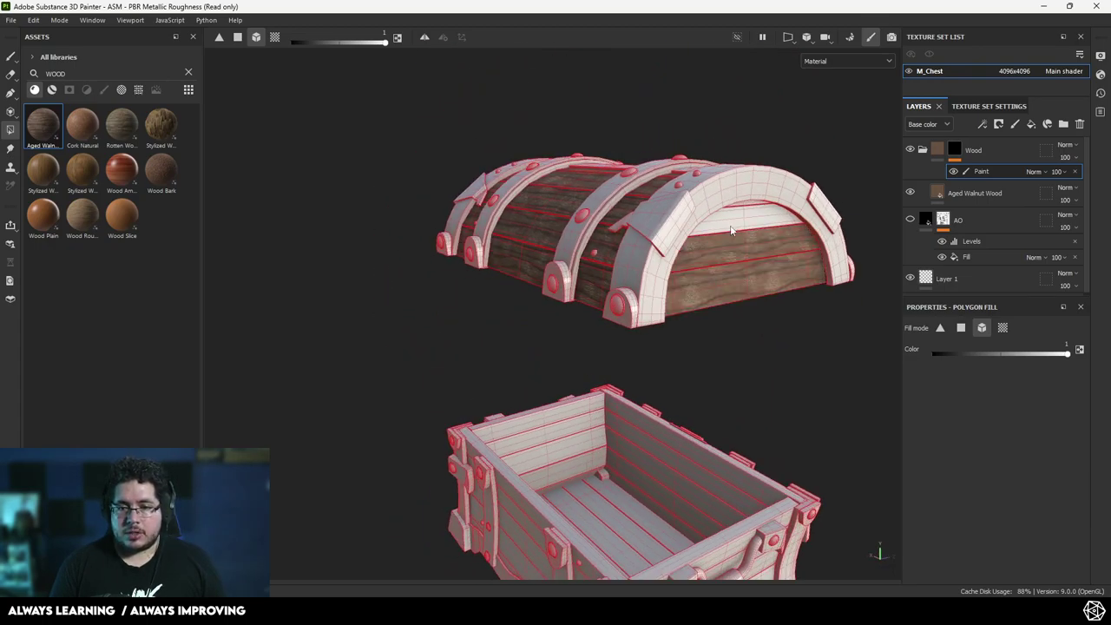
click(738, 221)
alt+drag(748, 220, 750, 189)
click(742, 200)
Mask in the wood on the planks of the lid's opposite end panel
alt+drag(521, 285, 664, 316)
alt+drag(386, 168, 599, 252)
click(600, 253)
click(581, 205)
click(692, 124)
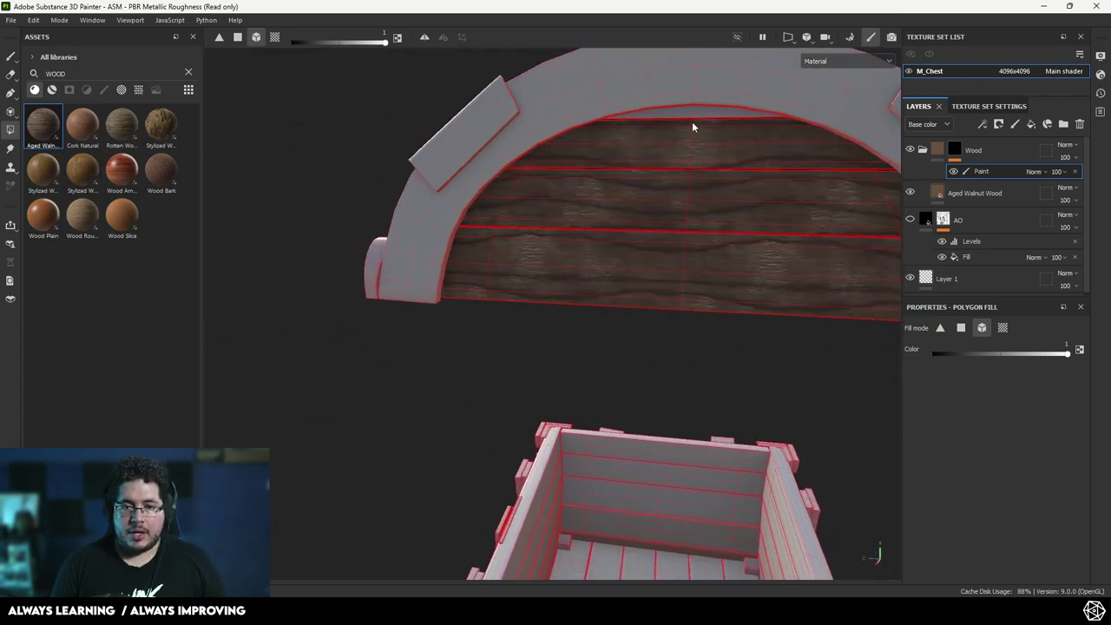
Mask in the wood on the planks of the chest base's front wall and one end wall
alt+right_drag(686, 282, 621, 274)
alt+middle_drag(621, 274, 620, 122)
alt+right_drag(660, 322, 579, 327)
alt+drag(578, 326, 529, 352)
alt+right_drag(738, 417, 882, 457)
click(568, 286)
click(625, 276)
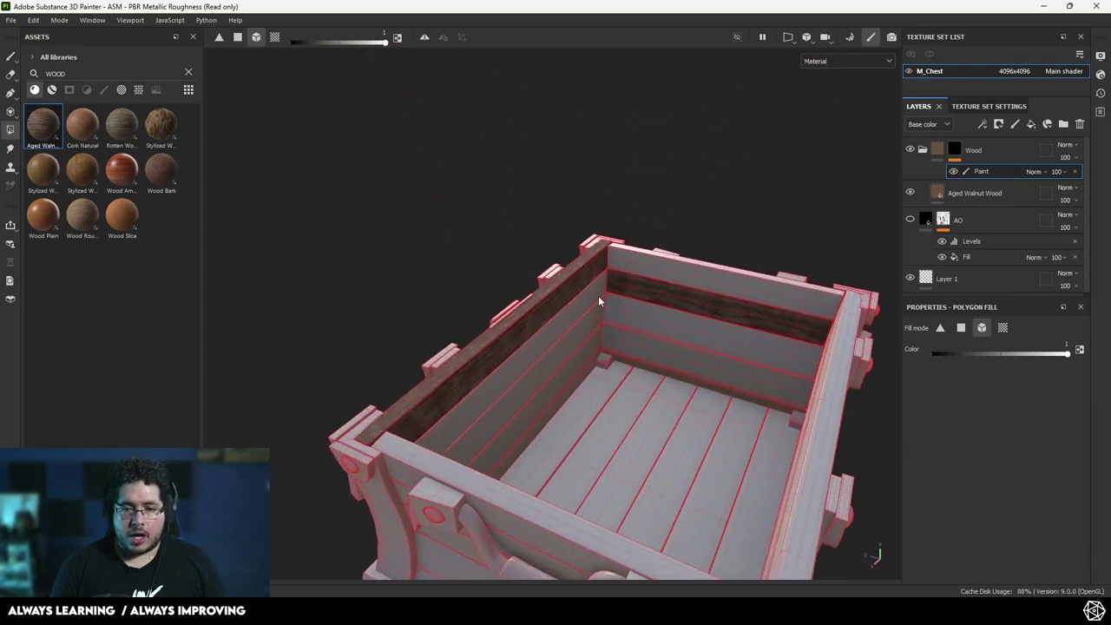
click(598, 295)
click(622, 304)
click(623, 303)
click(593, 323)
click(611, 339)
click(586, 351)
Mask in the wood on the chest base's floor planks and back wall planks
alt+drag(594, 359, 651, 460)
alt+middle_drag(651, 460, 662, 292)
drag(746, 518, 545, 480)
alt+middle_drag(665, 512, 647, 304)
alt+drag(647, 304, 727, 206)
click(692, 146)
click(684, 172)
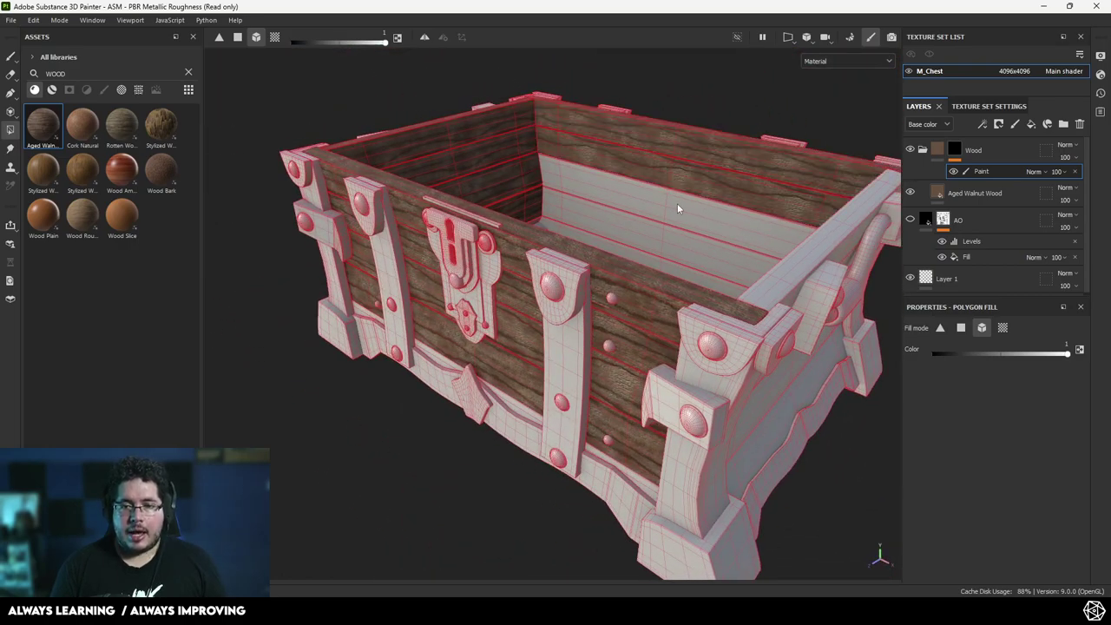
click(676, 205)
click(668, 234)
Mask in the wood on the planks of the chest base's remaining end wall
alt+drag(620, 250, 562, 310)
click(564, 302)
click(575, 280)
click(584, 257)
click(579, 231)
Check the masked wood around the chest base and lid, switching back to the Paint tool to view it without the wireframe
alt+drag(512, 227, 357, 227)
alt+middle_drag(439, 370, 576, 364)
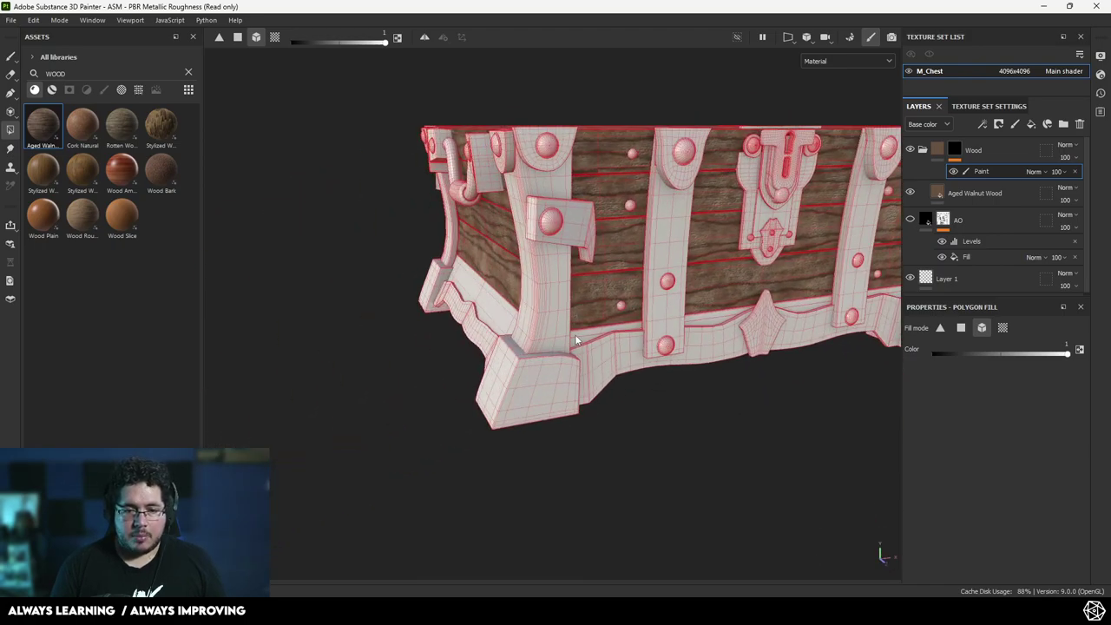
alt+drag(574, 334, 676, 345)
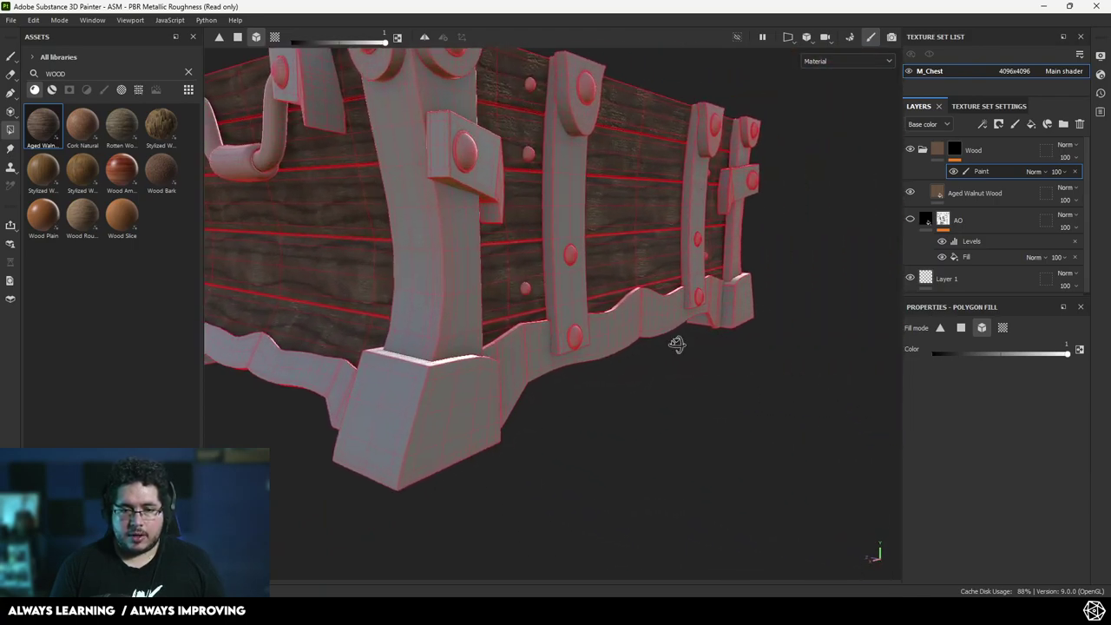
alt+right_drag(676, 345, 599, 215)
mouse_move(599, 215)
alt+mouse_down()
mouse_move(393, 281)
mouse_move(484, 310)
mouse_move(624, 328)
alt+mouse_up()
key(1)
alt+right_drag(623, 329, 656, 321)
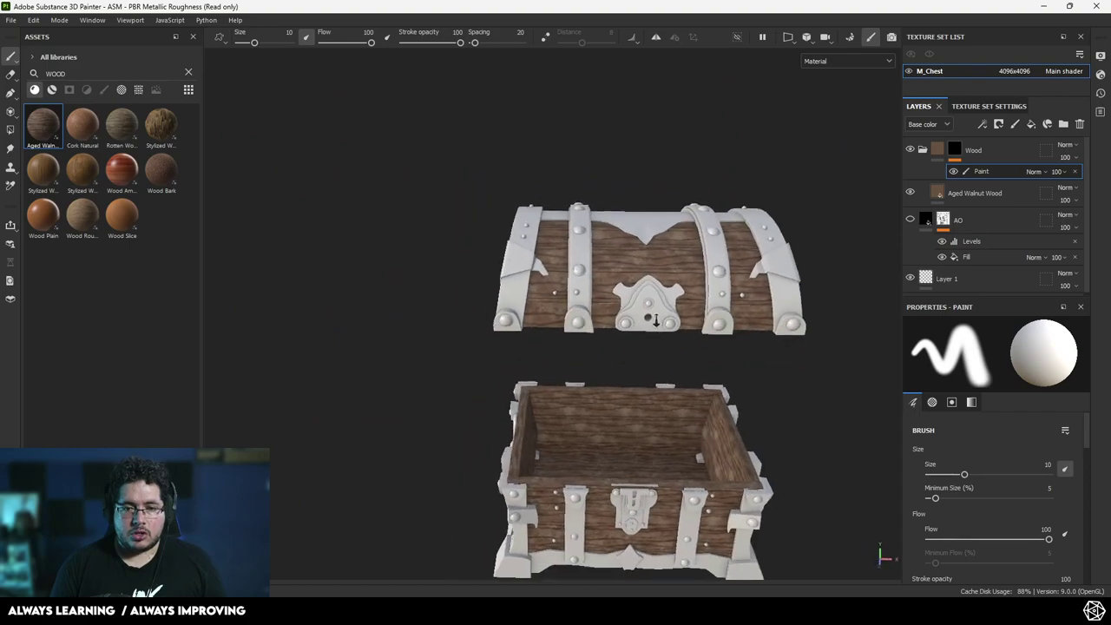
alt+drag(655, 321, 717, 343)
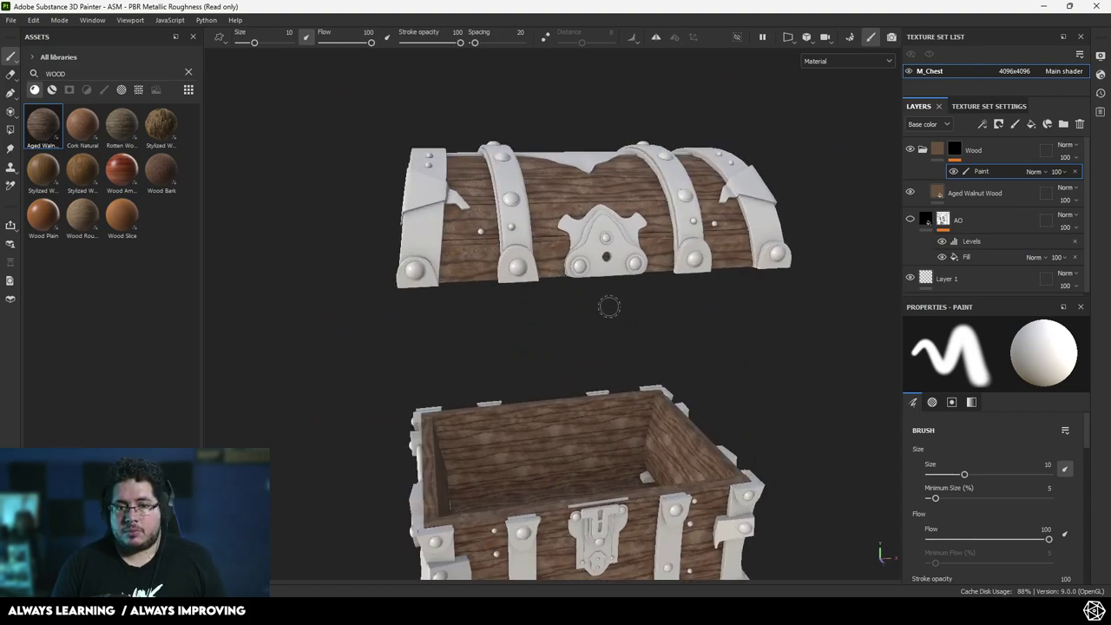
alt+right_drag(610, 307, 736, 379)
alt+drag(598, 267, 697, 264)
alt+right_drag(694, 261, 895, 325)
alt+drag(895, 325, 406, 316)
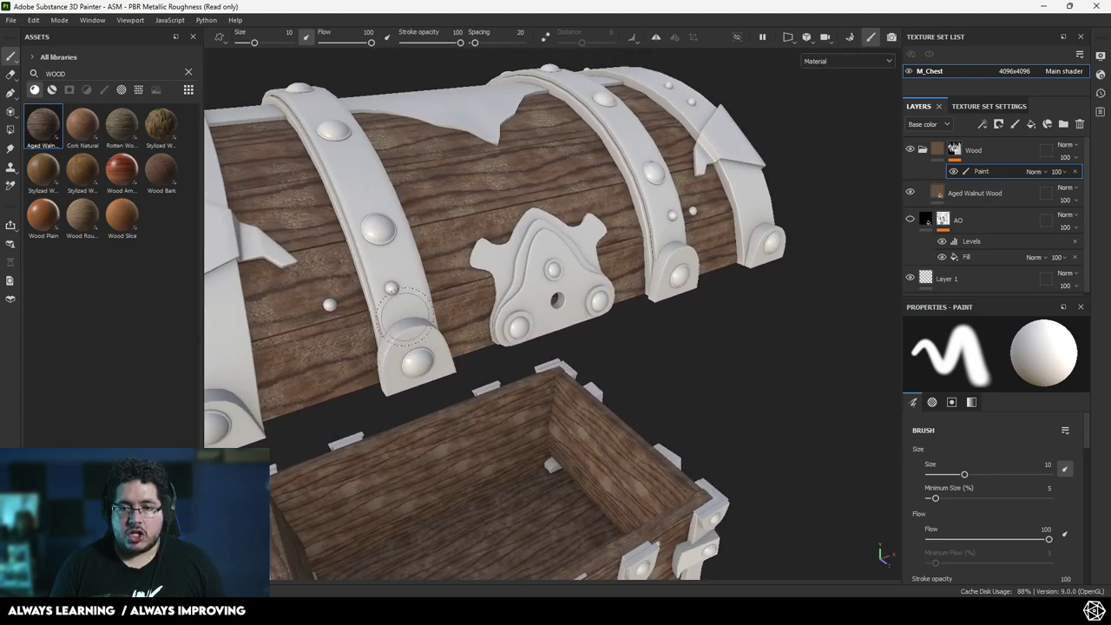
alt+right_drag(406, 316, 637, 378)
alt+drag(637, 378, 669, 291)
alt+right_drag(670, 291, 426, 261)
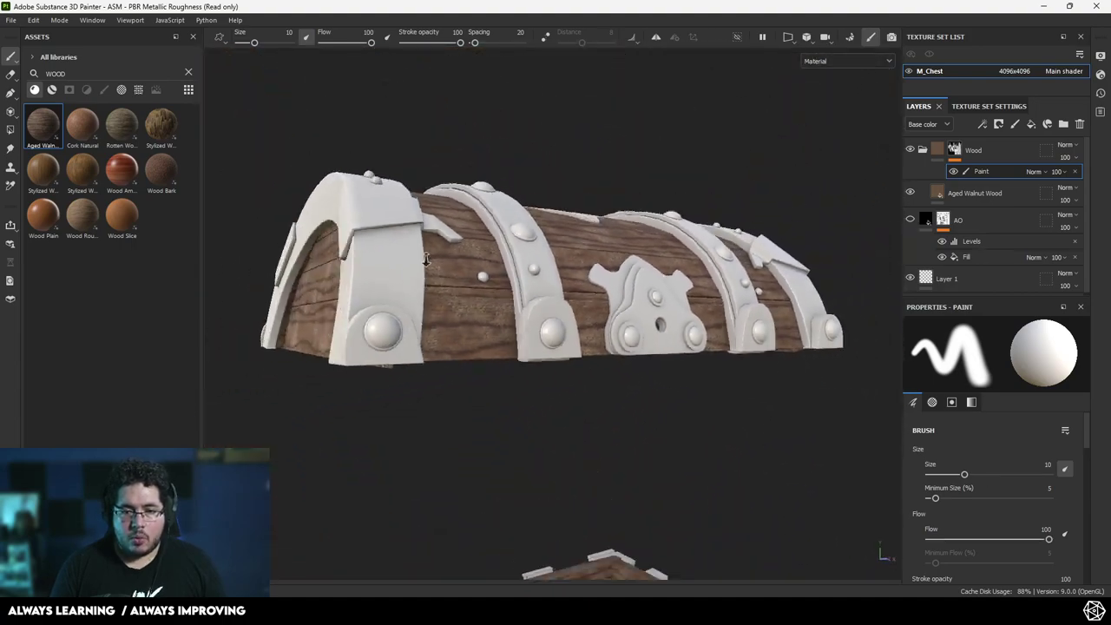
alt+drag(426, 259, 400, 336)
scroll(602, 324, up, 6)
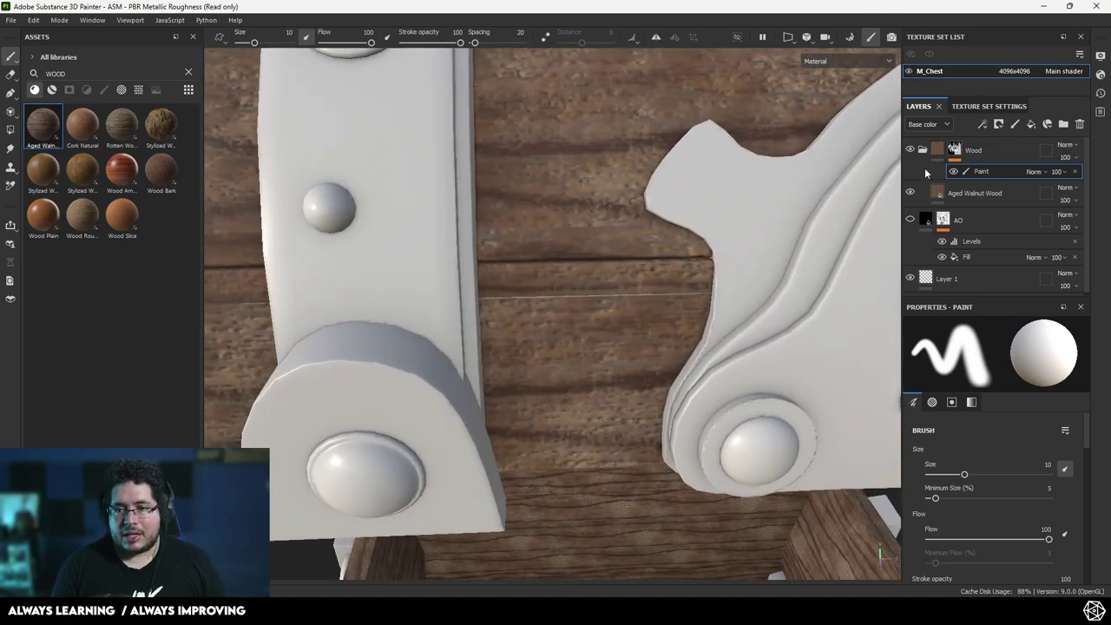
Compare the lid's front with the Aged Walnut Wood layer and then the AO layer toggled on and off
click(909, 193)
click(910, 192)
alt+drag(677, 278, 581, 313)
click(911, 220)
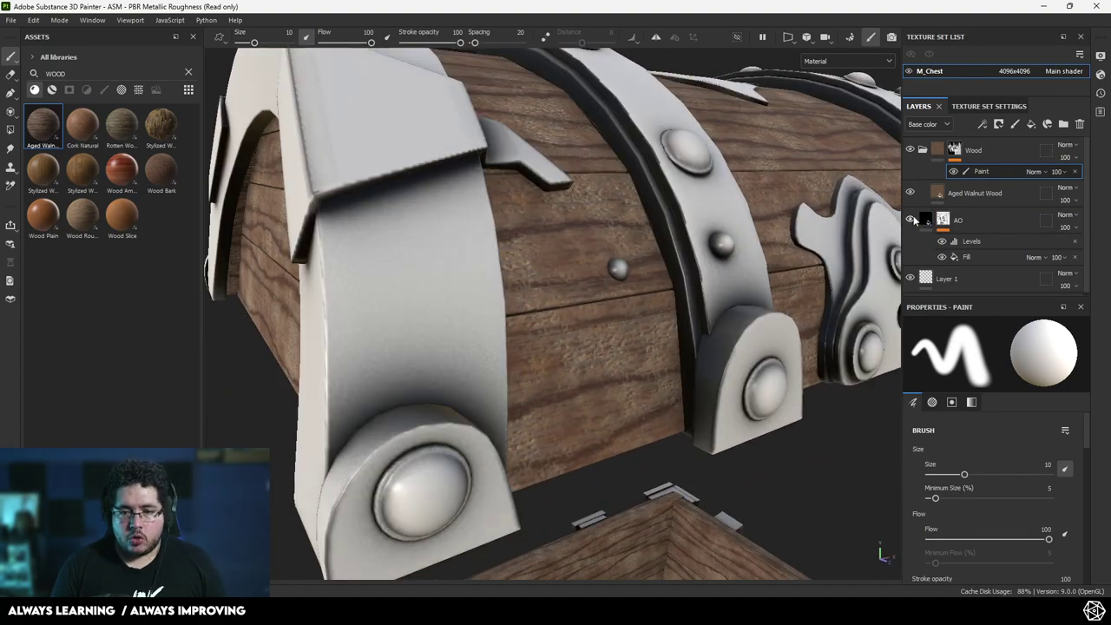
click(910, 220)
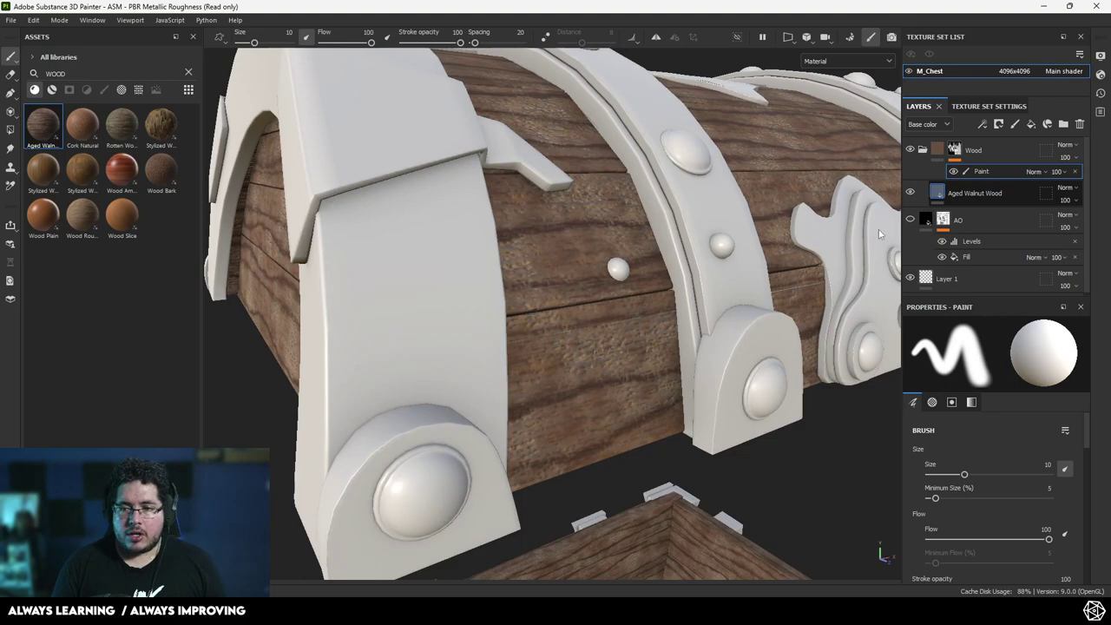
Change the Aged Walnut Wood layer to Tri-planar projection with a tiling of 6.91 and a rotation of 0
click(937, 192)
alt+drag(868, 235, 699, 264)
alt+right_drag(737, 331, 602, 271)
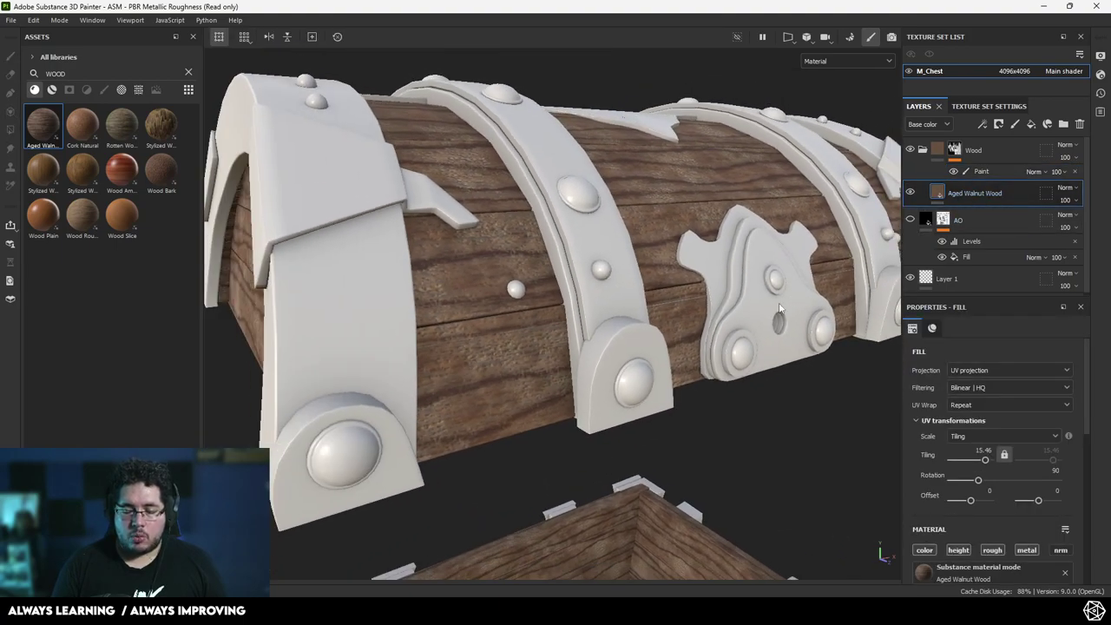
alt+drag(778, 308, 604, 296)
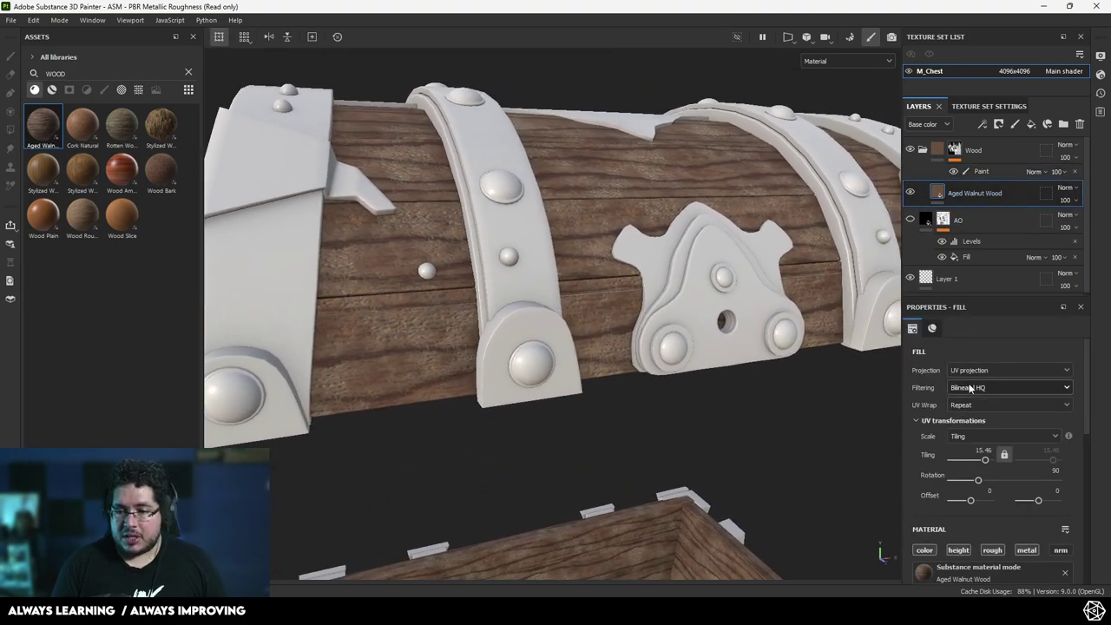
click(969, 370)
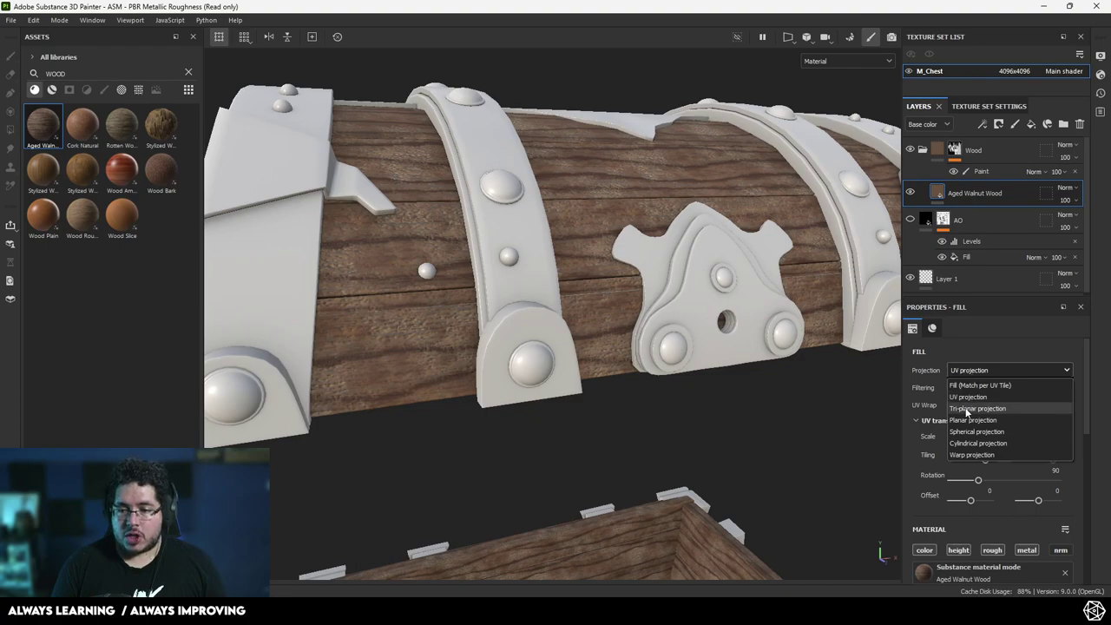
click(972, 408)
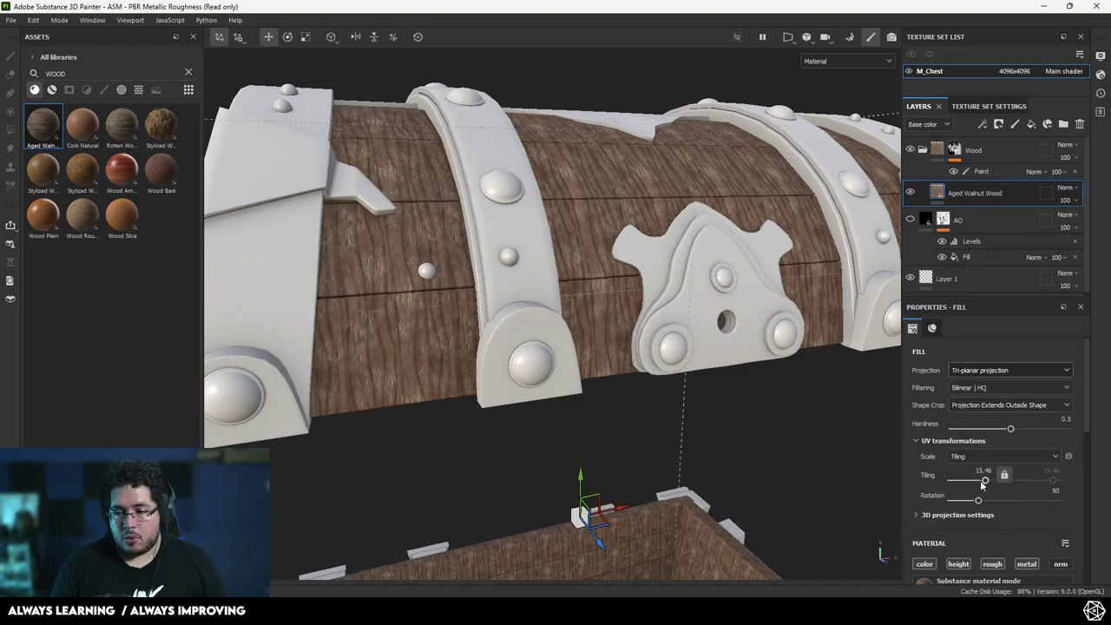
mouse_move(984, 480)
mouse_down()
mouse_move(951, 480)
mouse_move(979, 480)
mouse_move(929, 499)
mouse_move(982, 480)
mouse_up()
Inspect the direction, scale and seams of the tri-planar wood grain on the lid and chest base
alt+right_drag(784, 401, 694, 317)
alt+middle_drag(694, 317, 665, 304)
alt+drag(608, 365, 498, 368)
alt+right_drag(497, 368, 416, 334)
alt+drag(417, 335, 519, 359)
alt+right_drag(519, 360, 577, 367)
alt+middle_drag(577, 367, 374, 414)
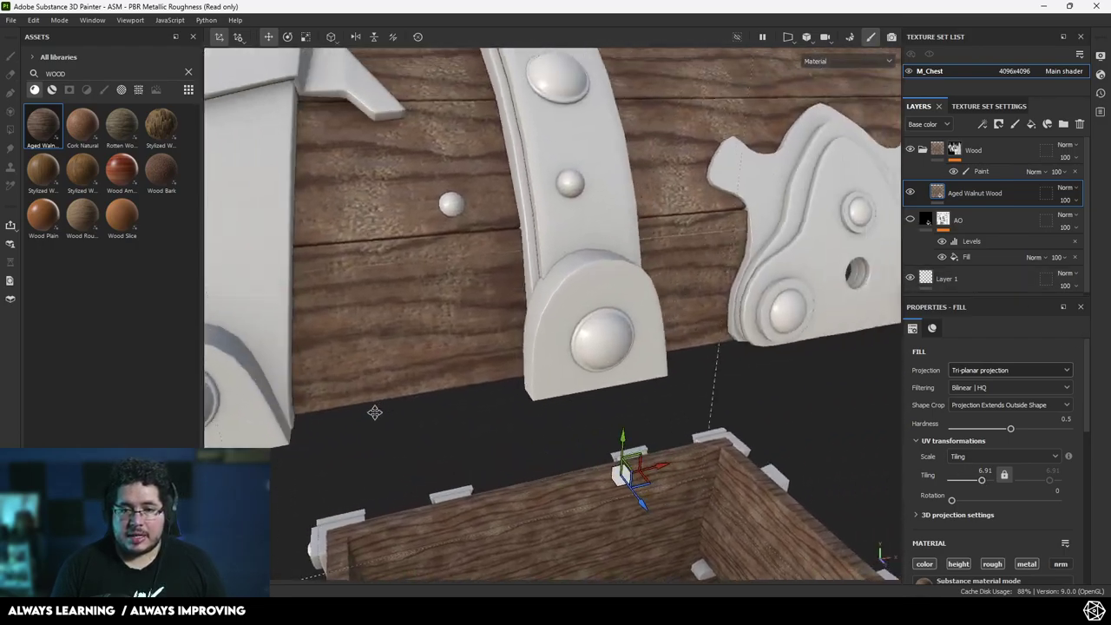
alt+right_drag(375, 414, 541, 355)
alt+drag(541, 355, 645, 326)
alt+middle_drag(645, 325, 512, 317)
alt+right_drag(512, 317, 733, 454)
alt+drag(733, 459, 600, 426)
alt+right_drag(600, 426, 458, 251)
alt+middle_drag(686, 358, 613, 261)
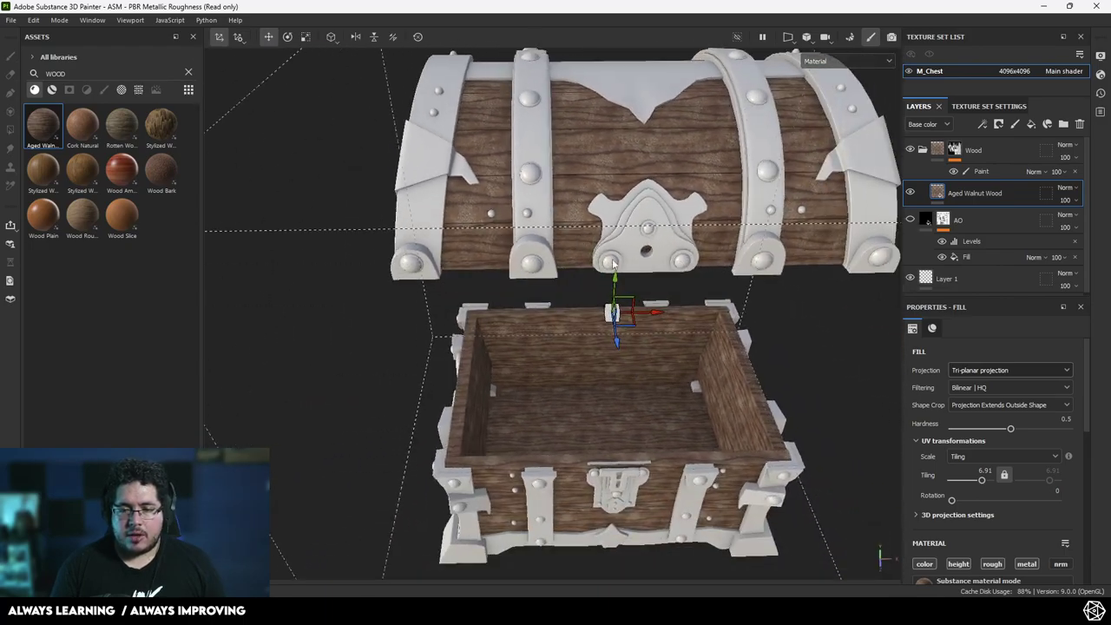
alt+drag(613, 262, 656, 264)
Collapse the Wood folder with its mask effects and make the AO layer visible
click(922, 152)
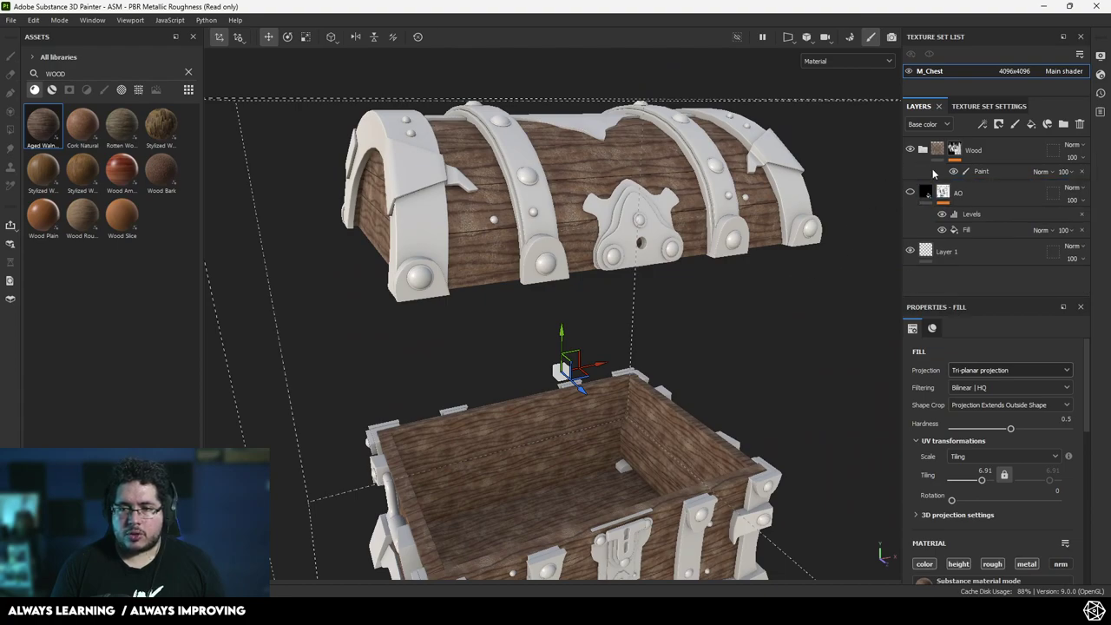
click(938, 150)
click(911, 177)
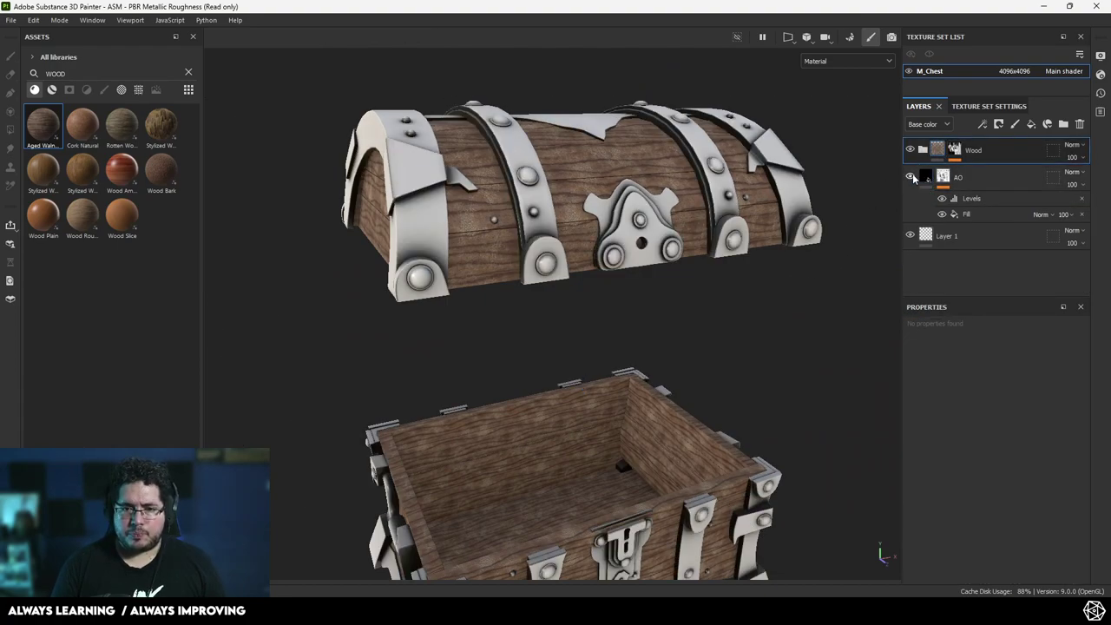
Hide the AO layer and search the material assets for metal
alt+drag(807, 290, 834, 260)
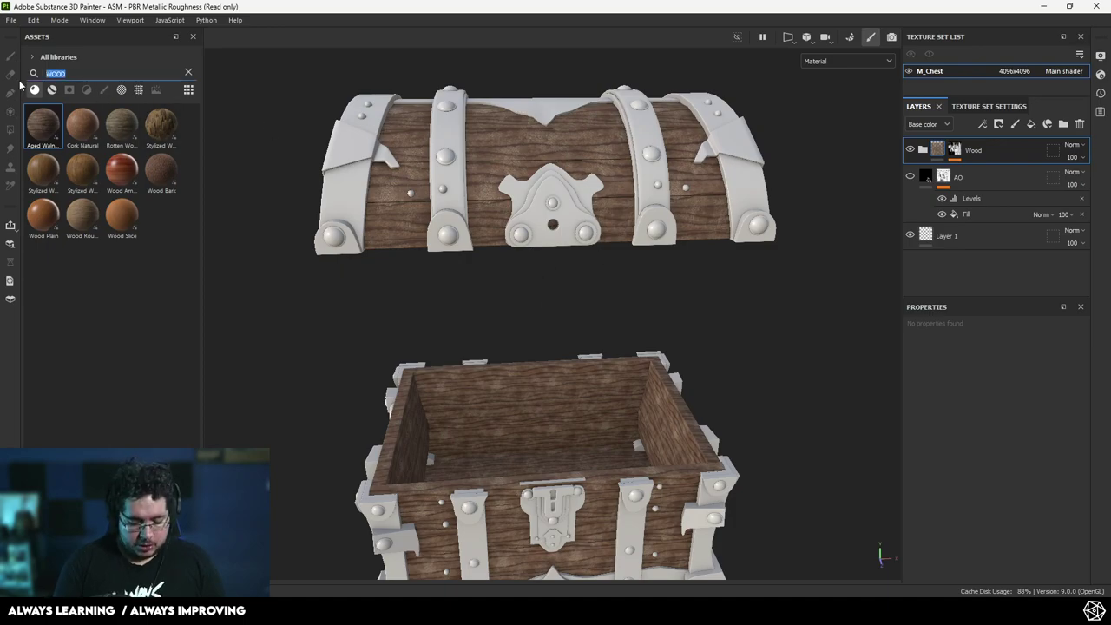
text(metsl)
key(BackSpace)
key(BackSpace)
text(al)
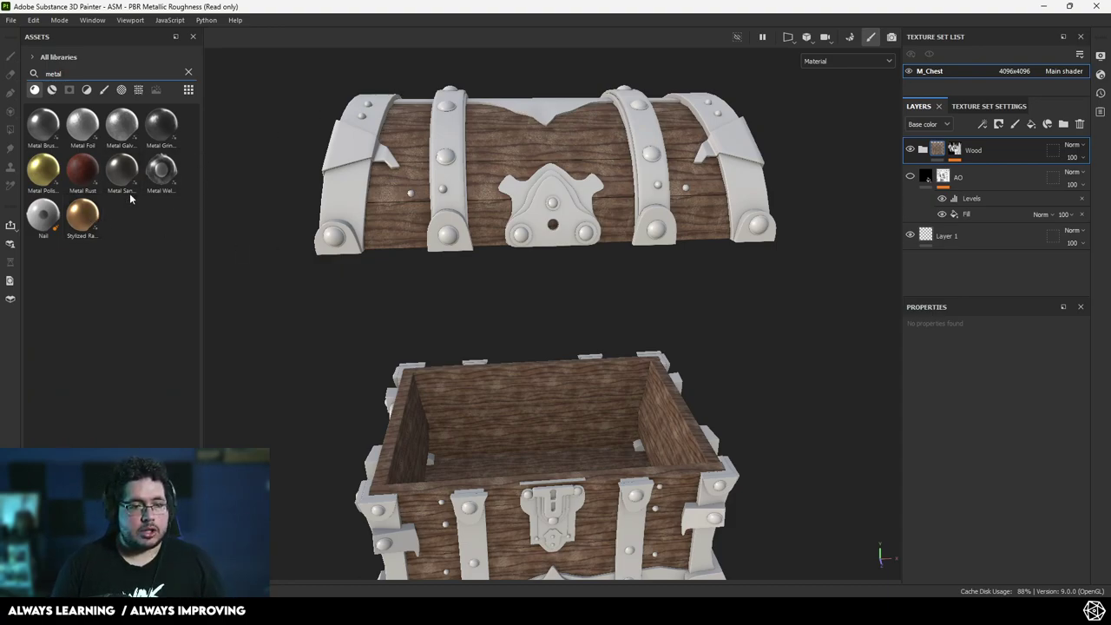
Add the Metal Grinded material in a new folder above Wood and give that folder a black mask
mouse_move(172, 139)
drag(167, 135, 935, 149)
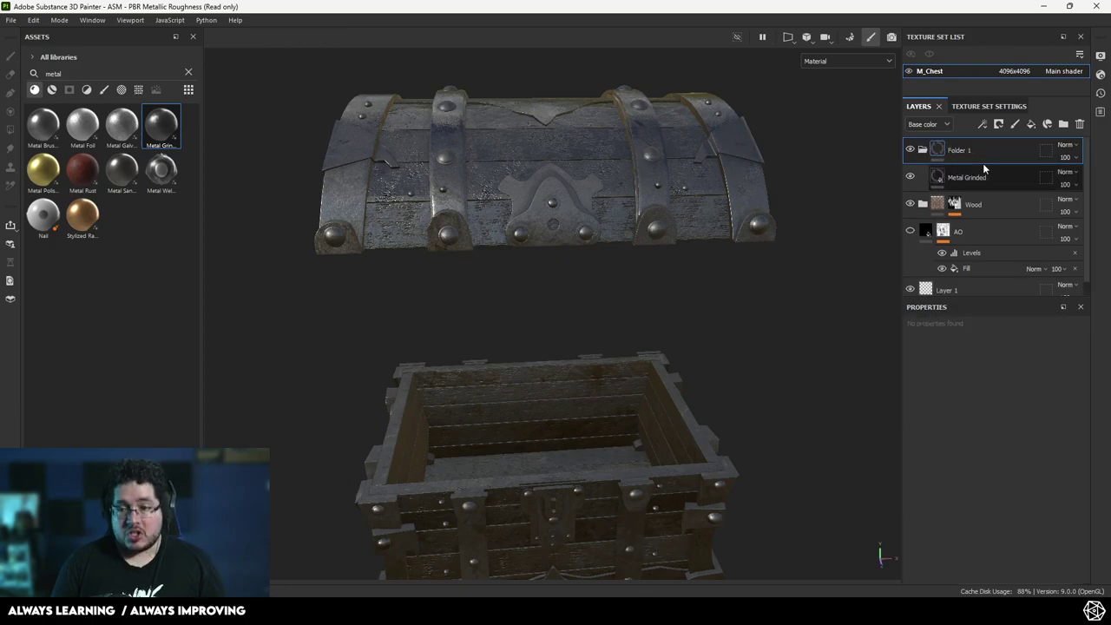
right_click(960, 151)
click(990, 25)
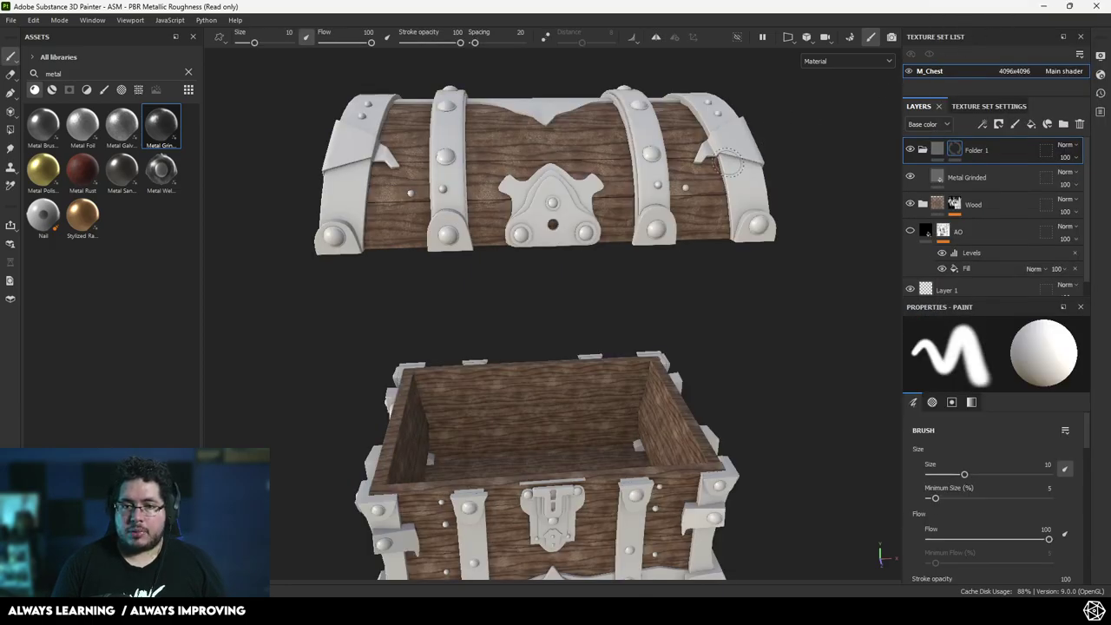
Polygon fill the whole chest, lid and base, by mesh into the metal folder's mask
key(4)
alt+drag(680, 177, 744, 177)
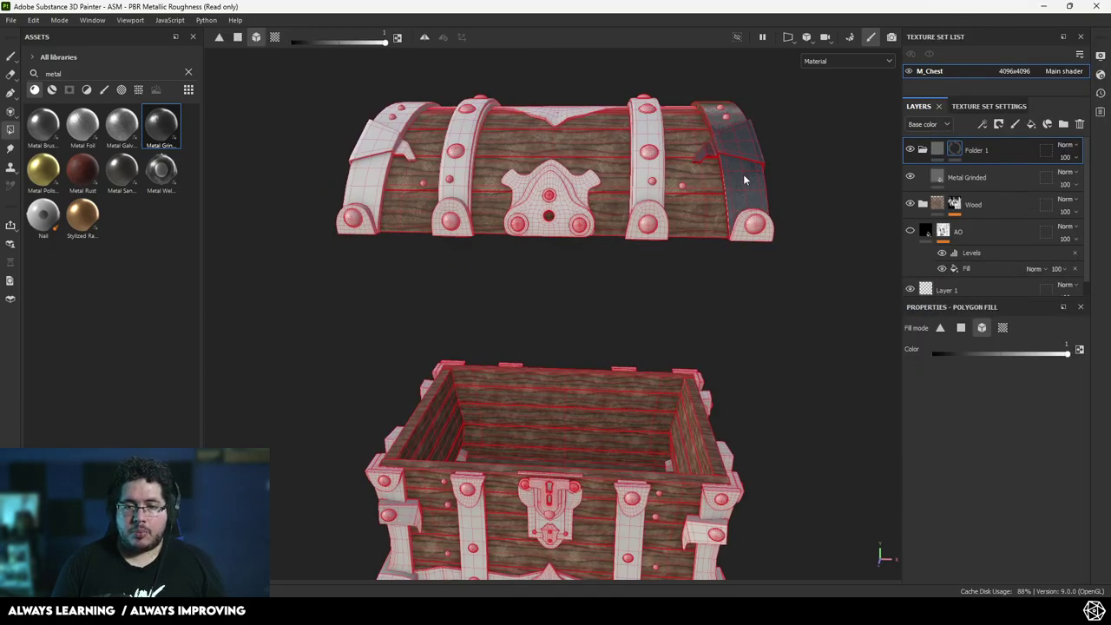
scroll(744, 179, down, 1)
alt+drag(739, 223, 739, 313)
scroll(673, 252, up, 1)
alt+middle_drag(674, 237, 679, 257)
alt+drag(679, 257, 689, 292)
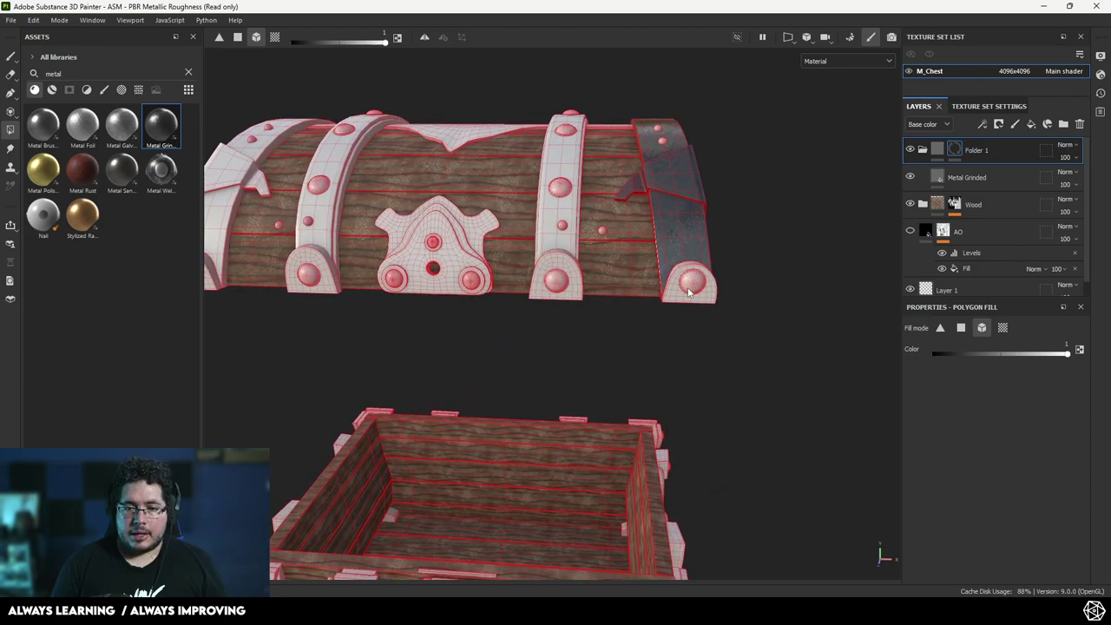
click(564, 244)
scroll(638, 262, down, 2)
alt+drag(638, 262, 615, 217)
scroll(614, 217, down, 2)
drag(743, 120, 320, 573)
Set the polygon fill color to 0 and remove the base's front, handle-side and interior planks from the metal mask
alt+drag(513, 466, 500, 193)
scroll(500, 194, up, 3)
alt+middle_drag(529, 480, 595, 290)
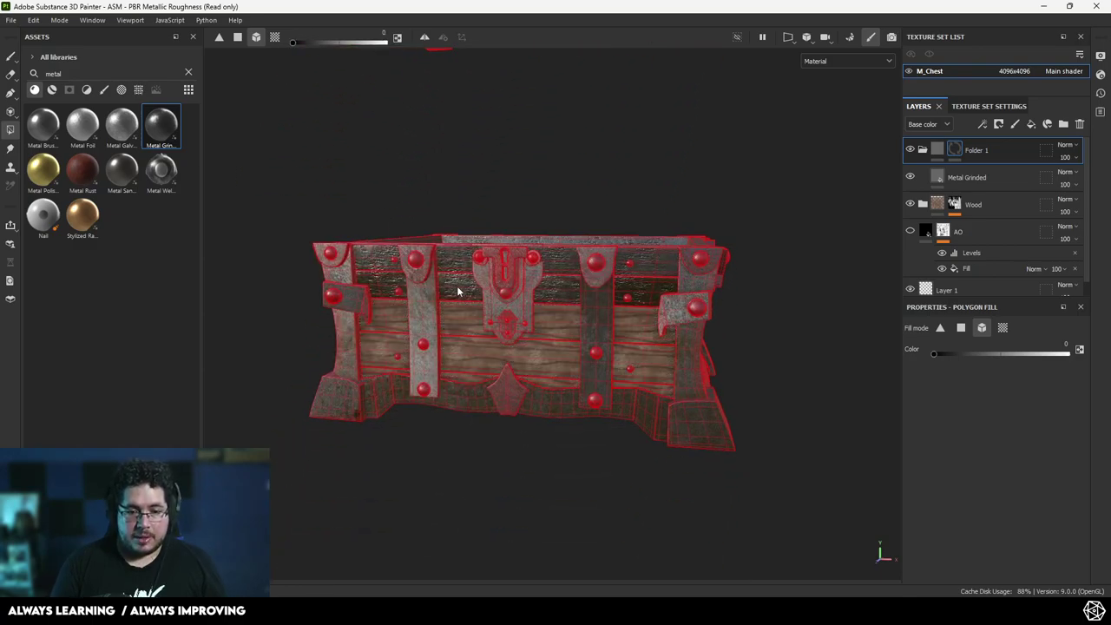
alt+drag(380, 294, 587, 454)
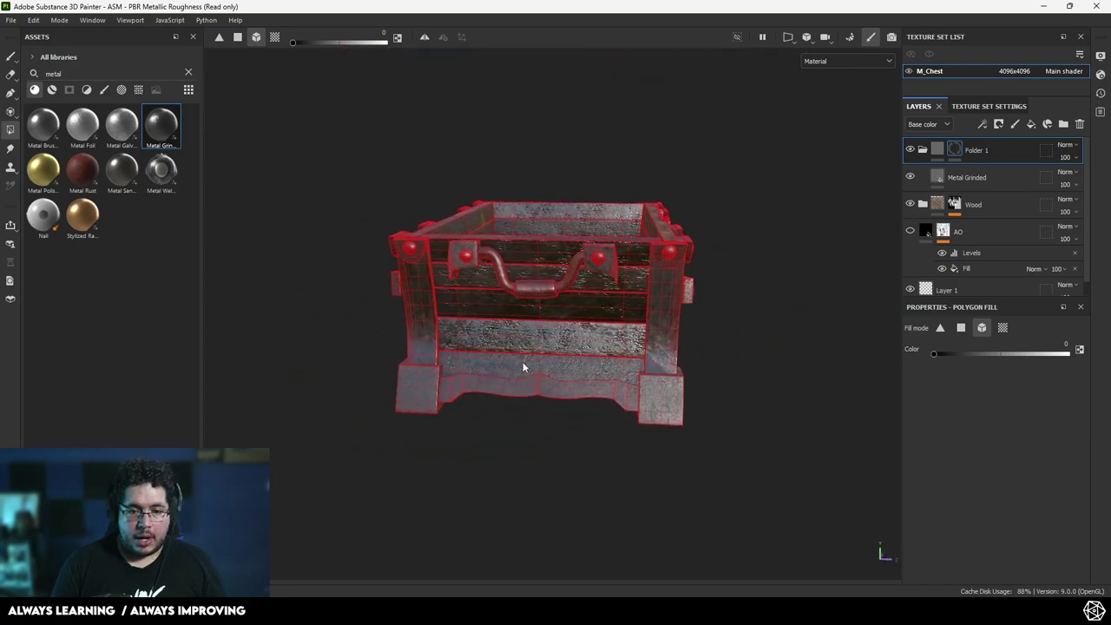
alt+drag(437, 241, 596, 304)
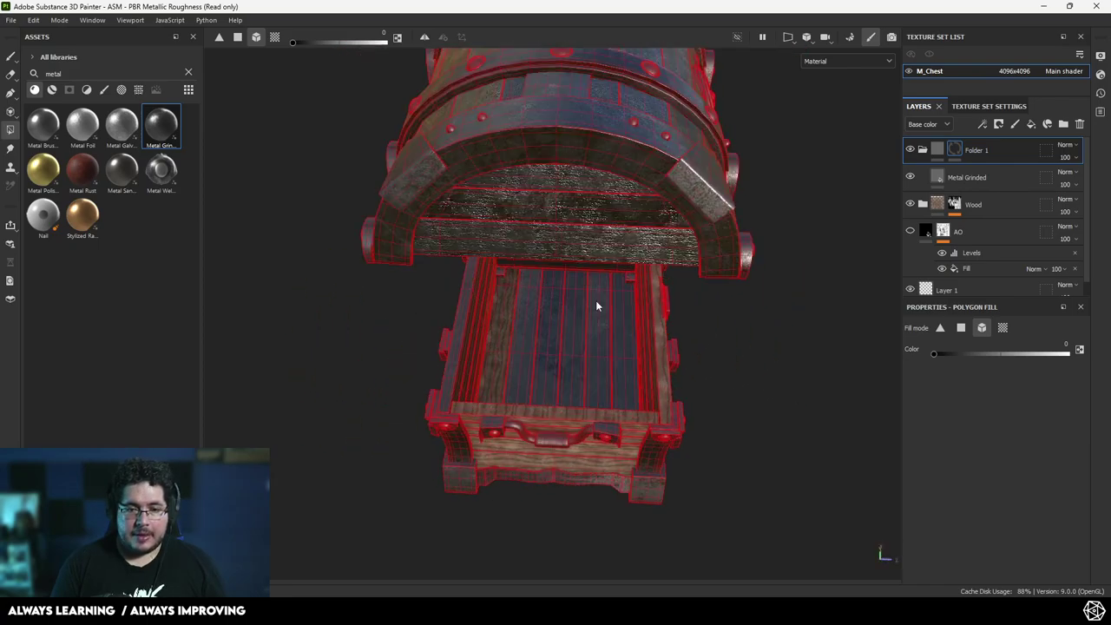
drag(616, 343, 1025, 348)
alt+middle_drag(439, 356, 794, 309)
Remove the planks on the base's back and on its other handle side from the metal mask
drag(495, 414, 510, 320)
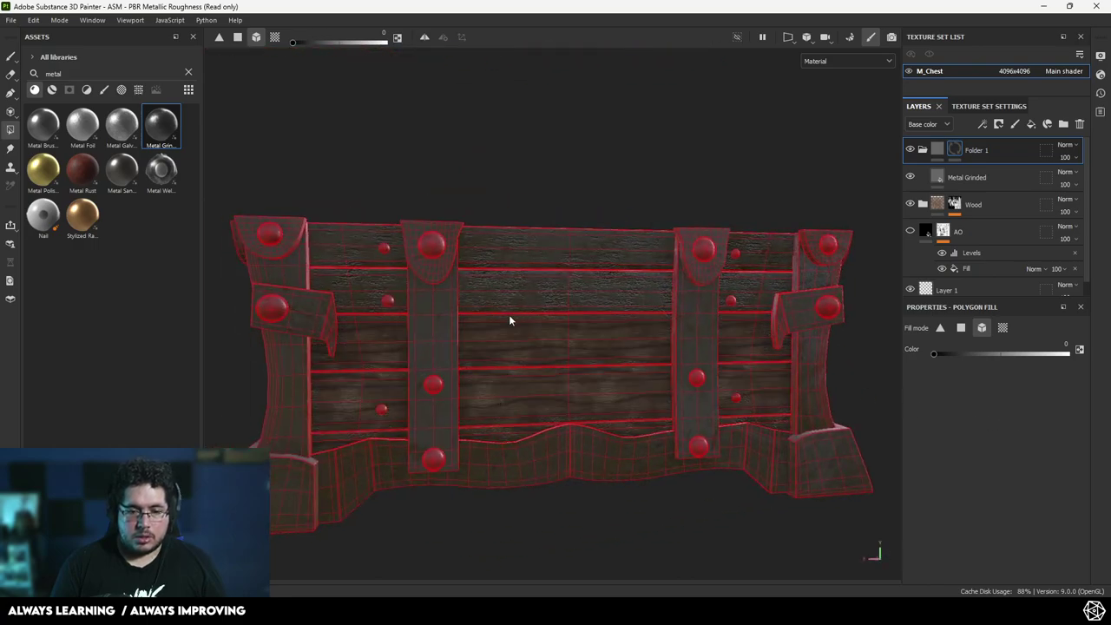
click(516, 262)
alt+drag(434, 283, 476, 293)
click(477, 294)
alt+drag(361, 335, 608, 368)
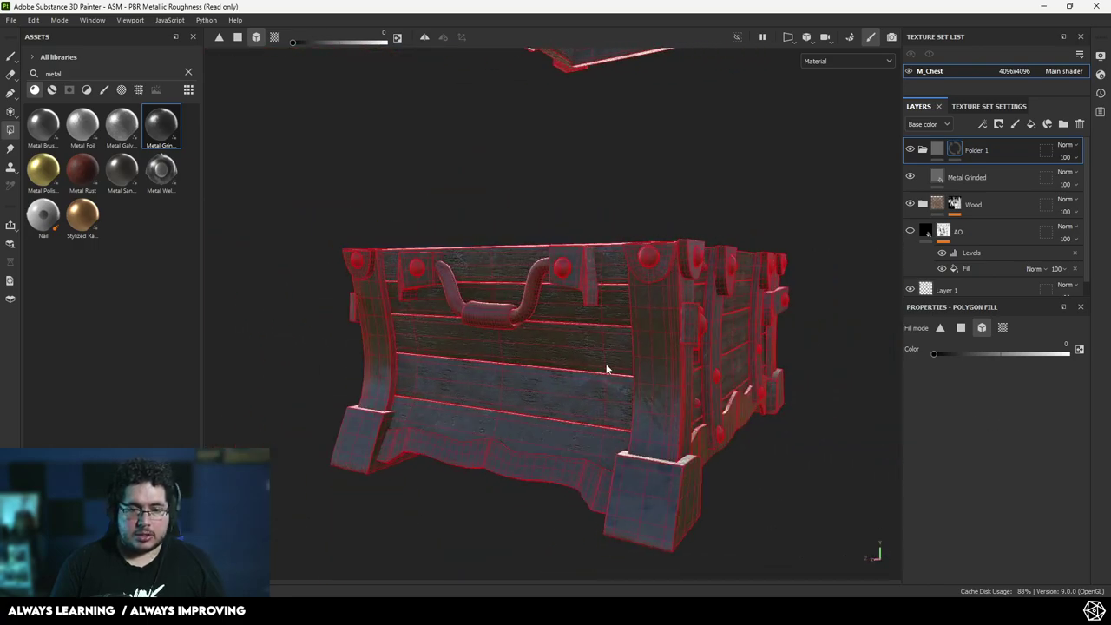
click(553, 423)
drag(553, 417, 570, 359)
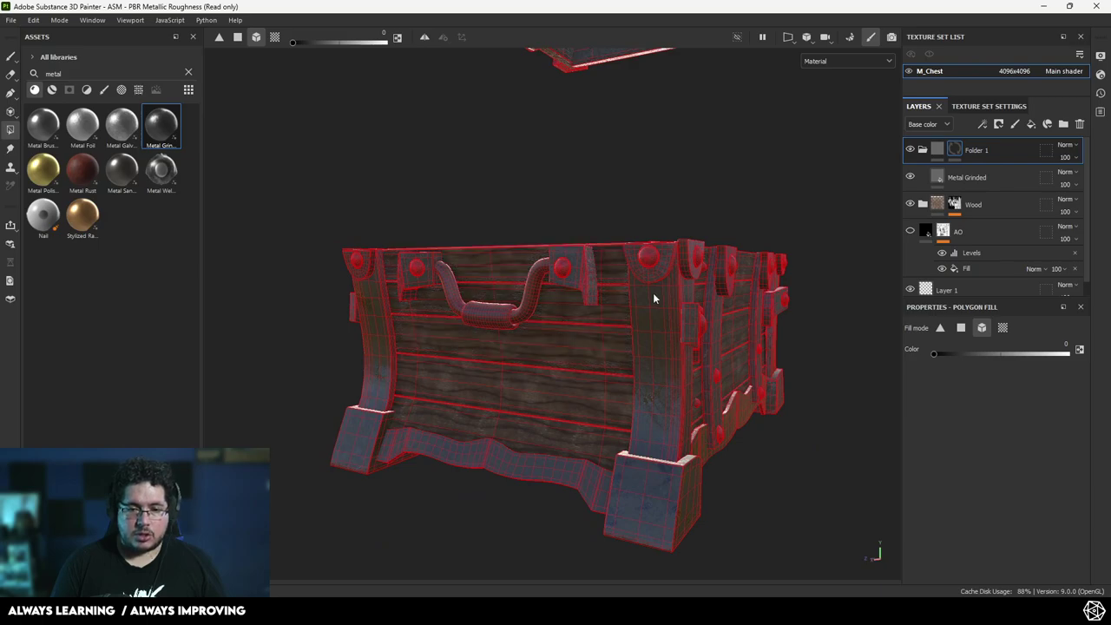
Remove the planks of one lid end and of the curved lid top from the metal mask
alt+drag(654, 298, 620, 344)
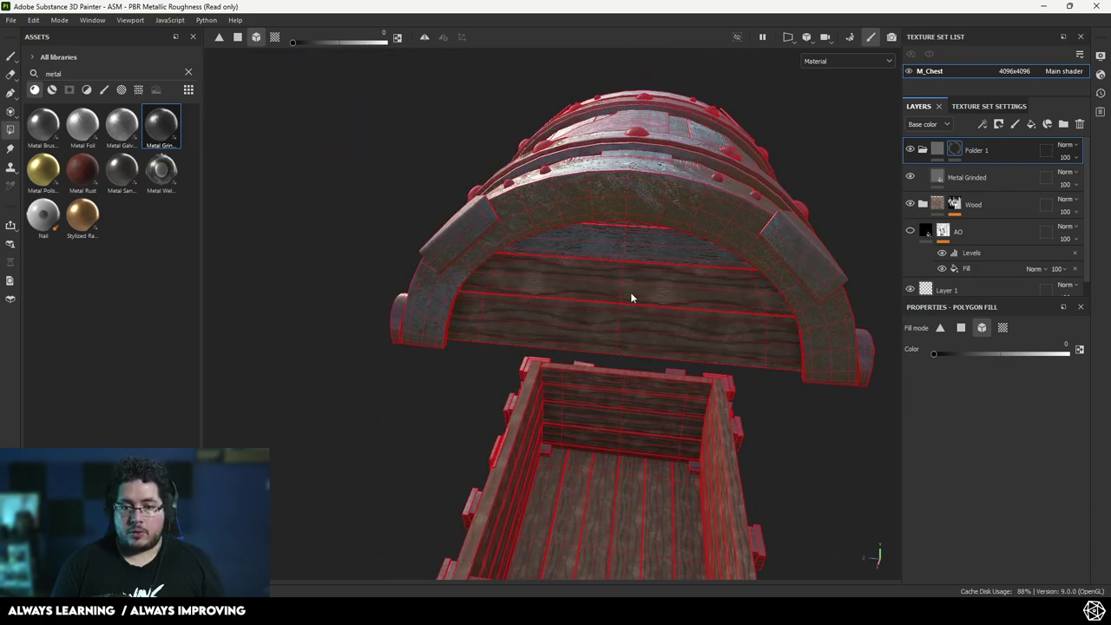
alt+drag(631, 298, 554, 358)
click(554, 356)
click(548, 290)
click(538, 215)
alt+drag(540, 197, 514, 320)
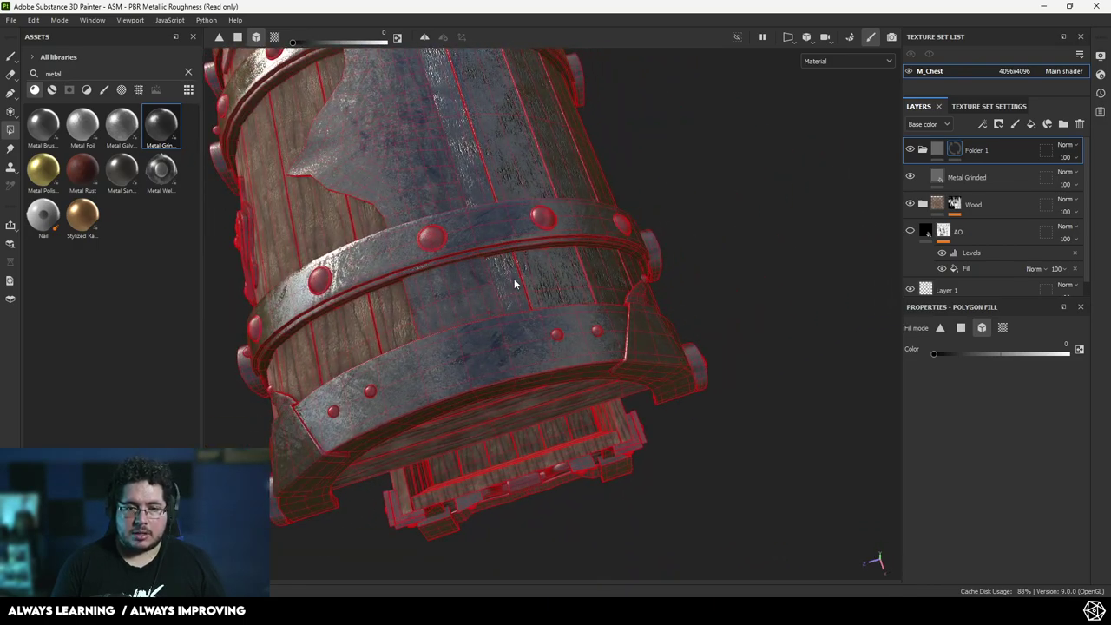
Remove the three planks on the lid's other end from the metal mask
alt+drag(585, 283, 639, 295)
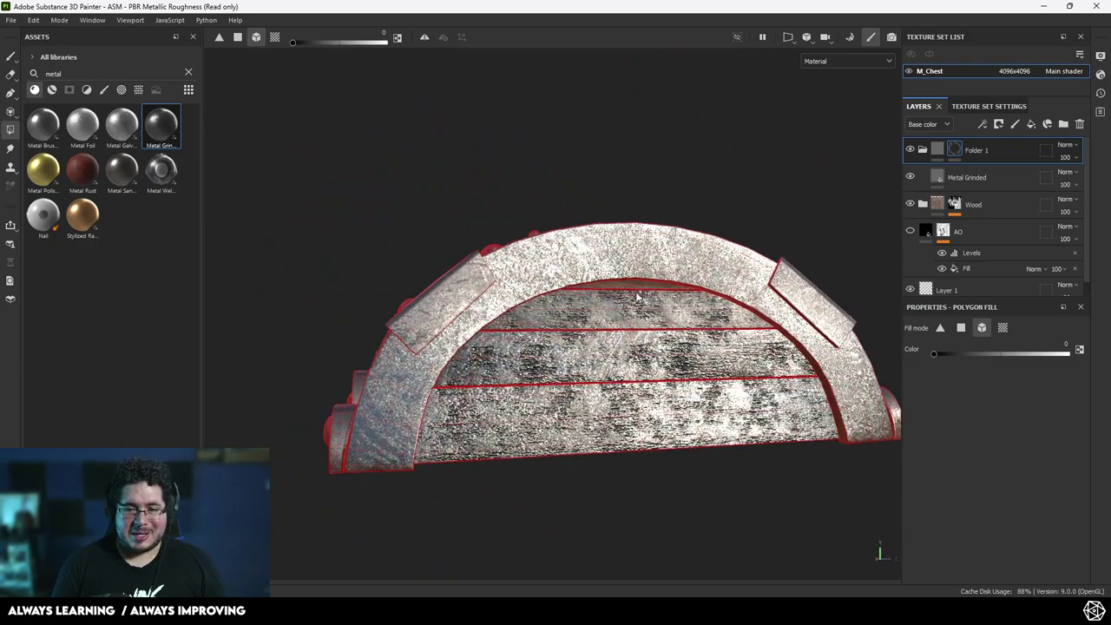
click(637, 325)
click(647, 356)
click(645, 416)
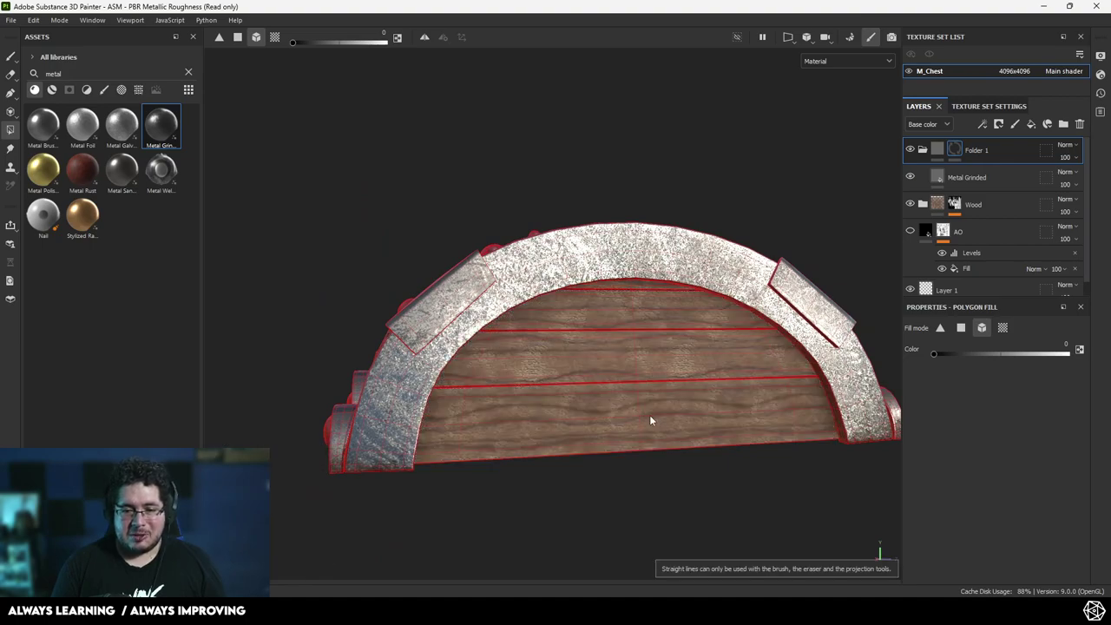
Examine how the grinded metal trim and wood planks are separated around the lid and chest base
key(1)
alt+right_drag(650, 416, 647, 407)
alt+drag(647, 406, 404, 317)
alt+middle_drag(738, 403, 556, 300)
alt+right_drag(590, 300, 574, 302)
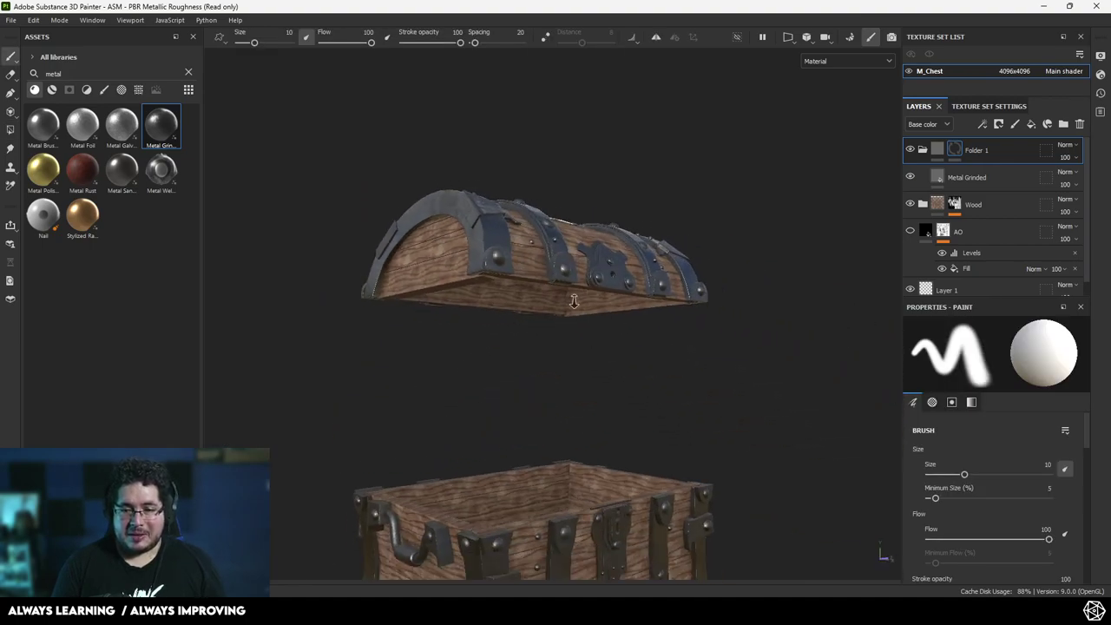
alt+drag(574, 301, 583, 386)
alt+drag(542, 329, 556, 391)
alt+right_drag(556, 391, 652, 433)
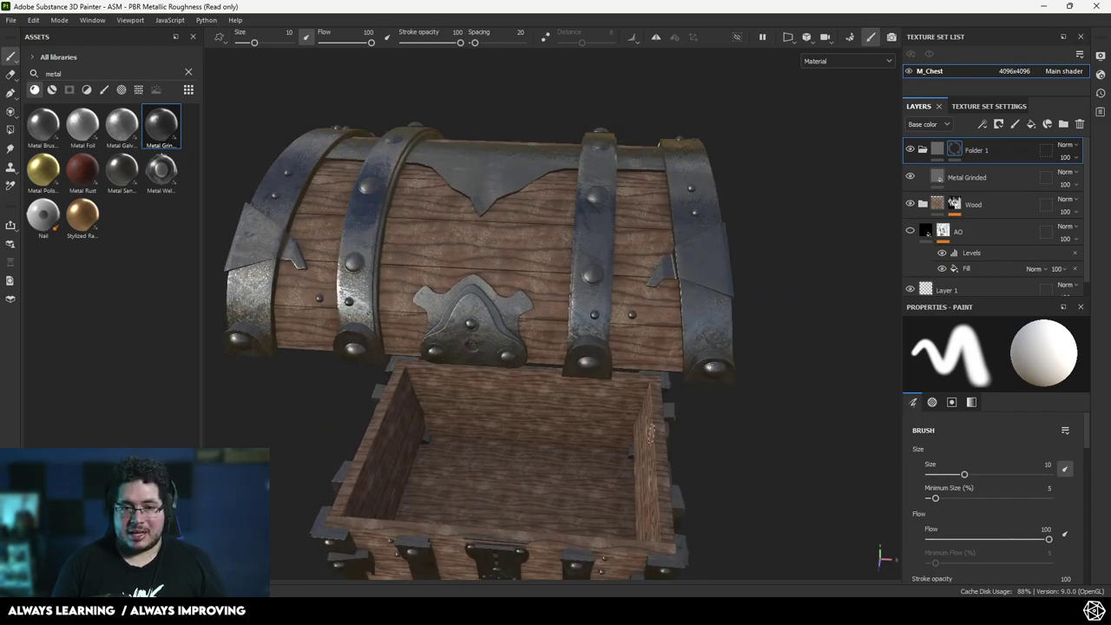
alt+drag(651, 432, 544, 360)
Rename the metal folder as Metals and add the Stylized Raw Metal material inside it above Metal Grinded
alt+drag(615, 408, 686, 365)
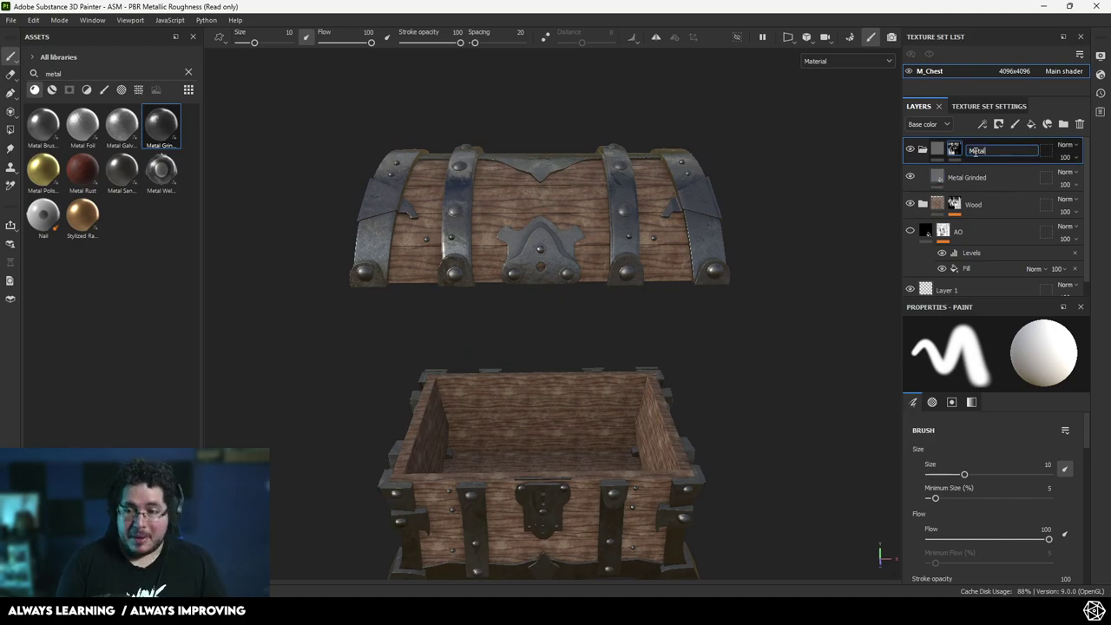
key(Return)
drag(83, 214, 959, 169)
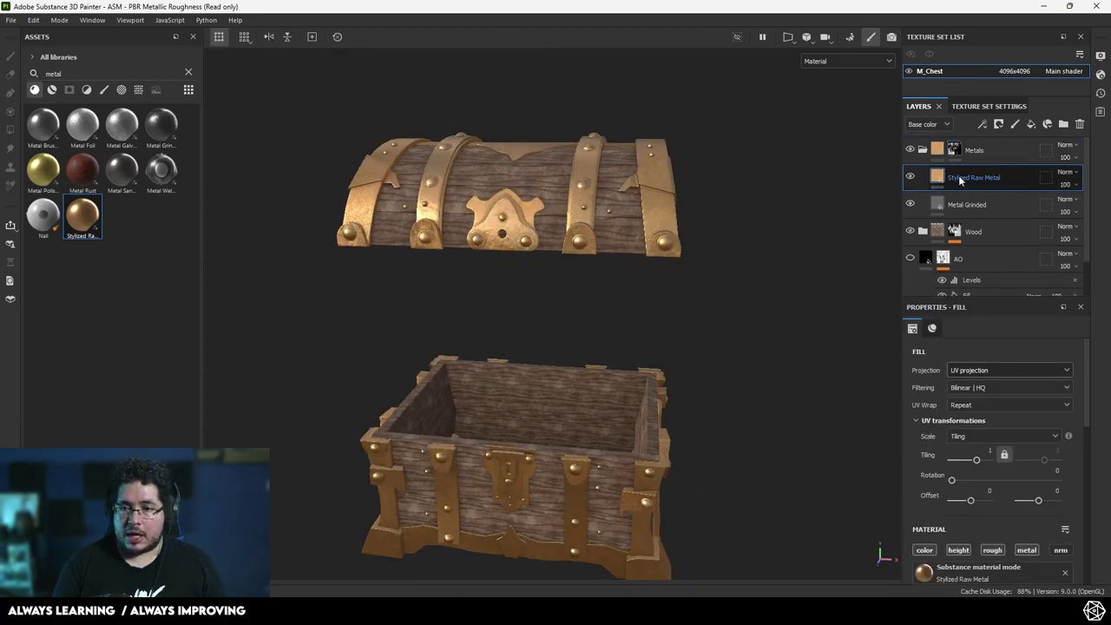
Add a black mask to the Stylized Raw Metal layer and switch to polygon fill
right_click(963, 176)
click(963, 22)
key(4)
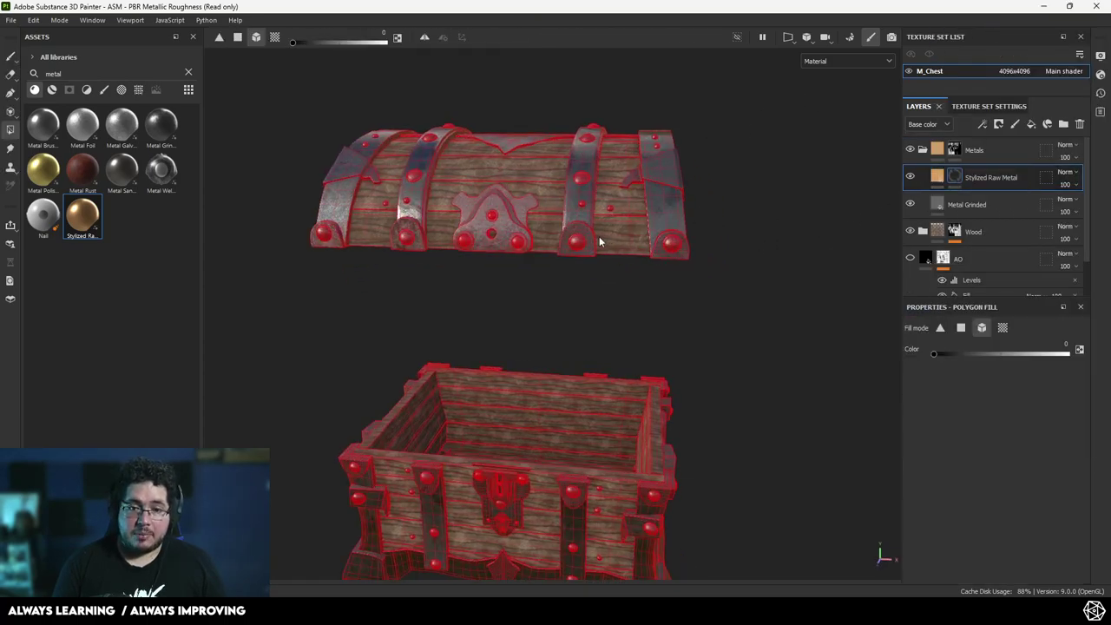
With symmetry on and fill color 1, fill the lid's front rivets and lock plate trim into the Stylized Raw Metal mask
scroll(681, 255, up, 3)
alt+middle_drag(722, 112, 593, 106)
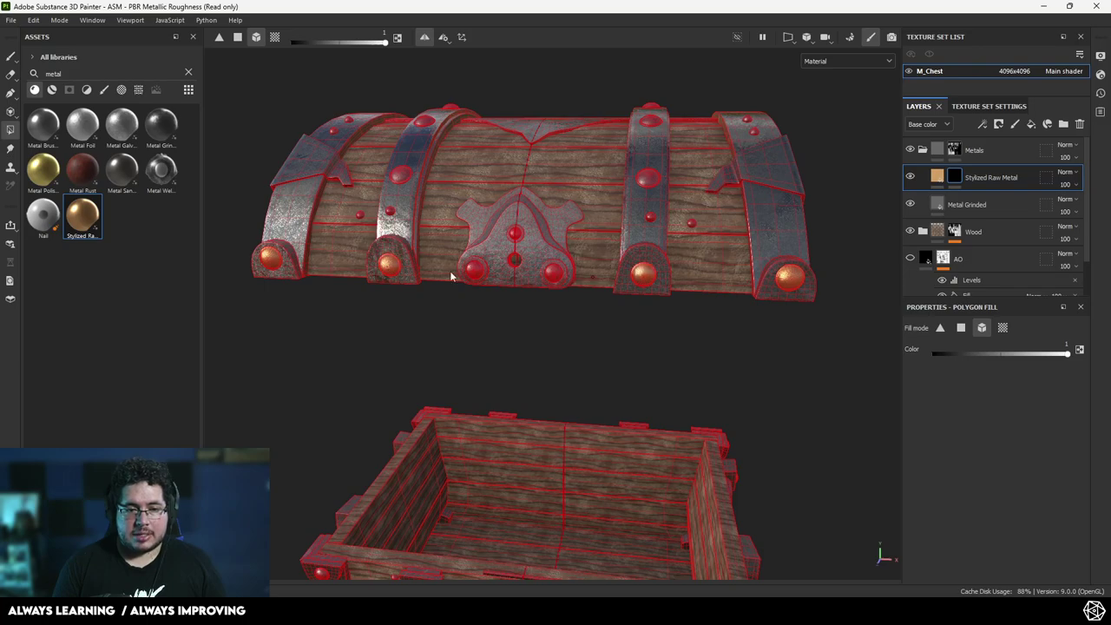
scroll(472, 271, up, 3)
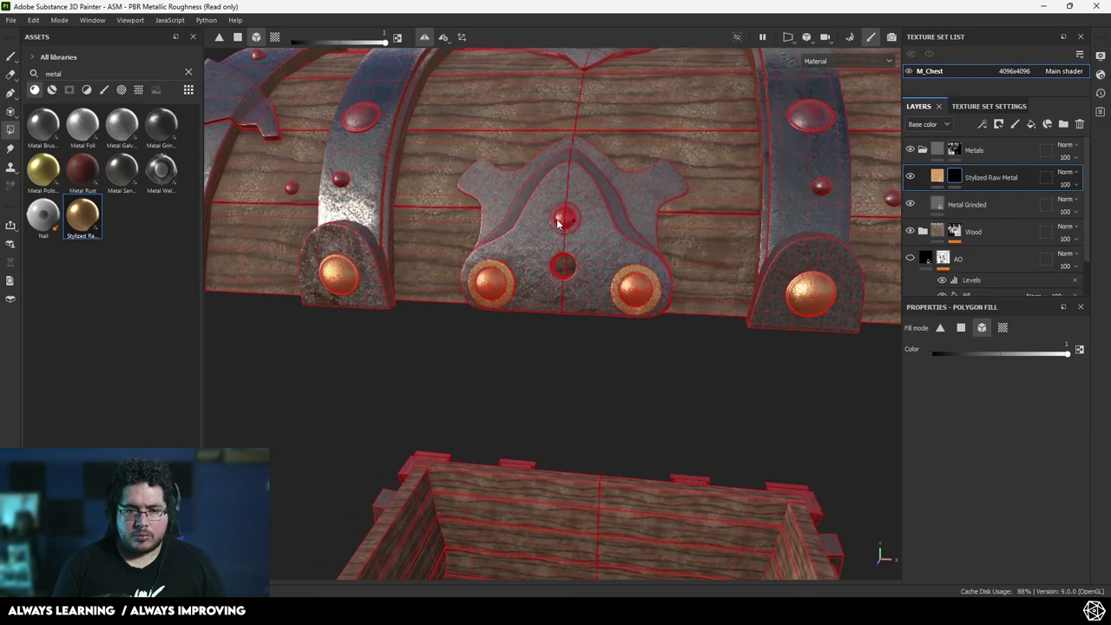
alt+drag(527, 189, 496, 261)
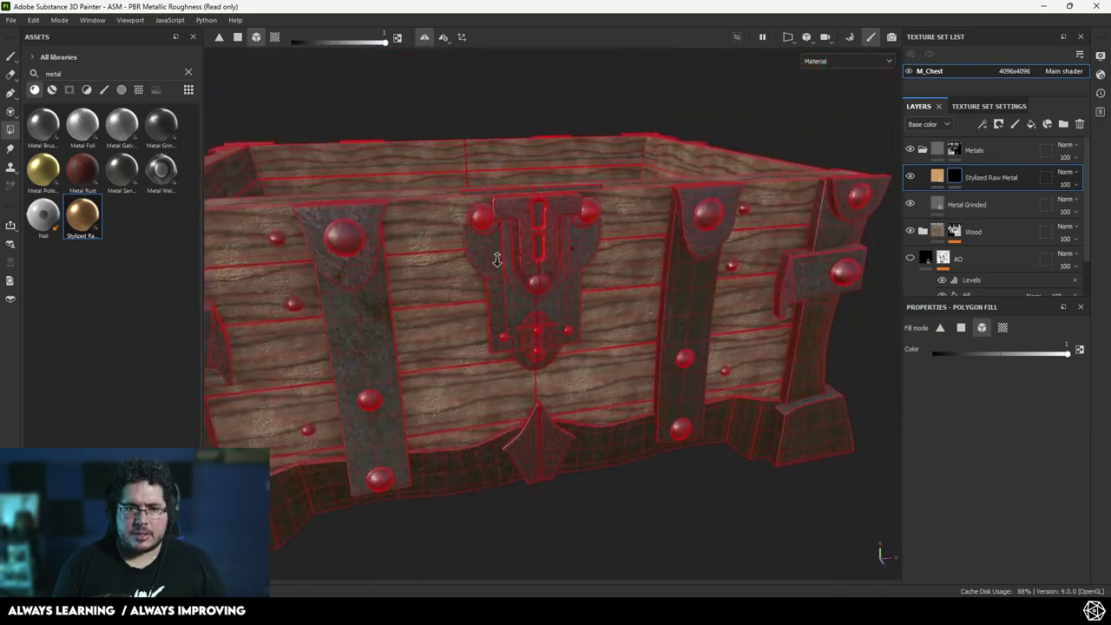
Fill the base lock's T-shaped plate, curved rim, outer frame and upper rivets with Stylized Raw Metal
alt+right_drag(496, 261, 576, 238)
click(548, 273)
alt+drag(546, 276, 567, 313)
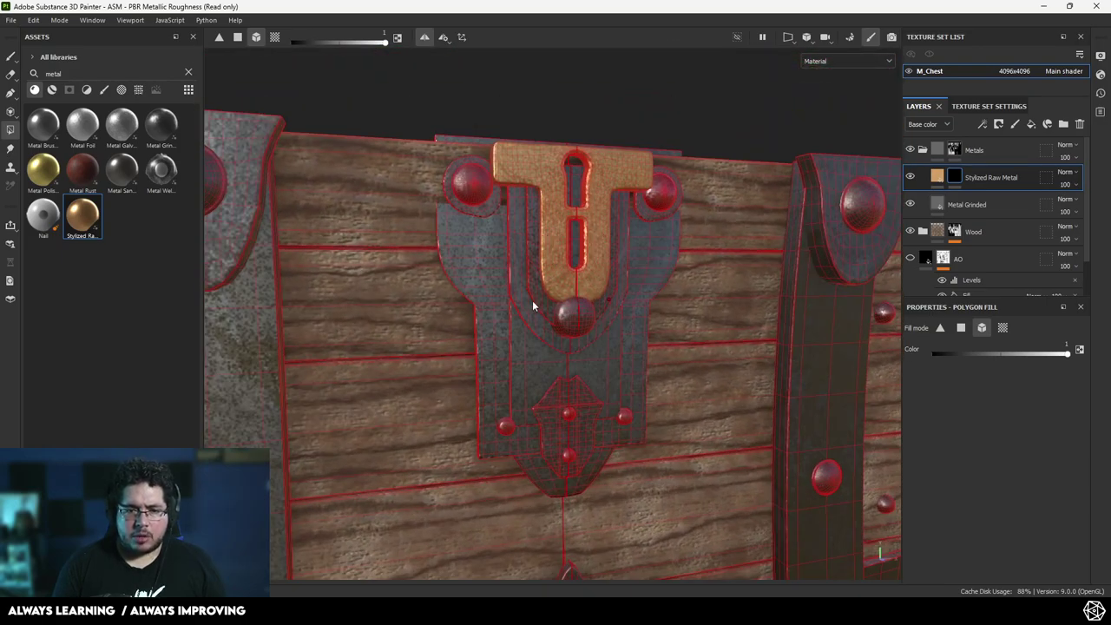
click(529, 302)
click(502, 387)
click(480, 206)
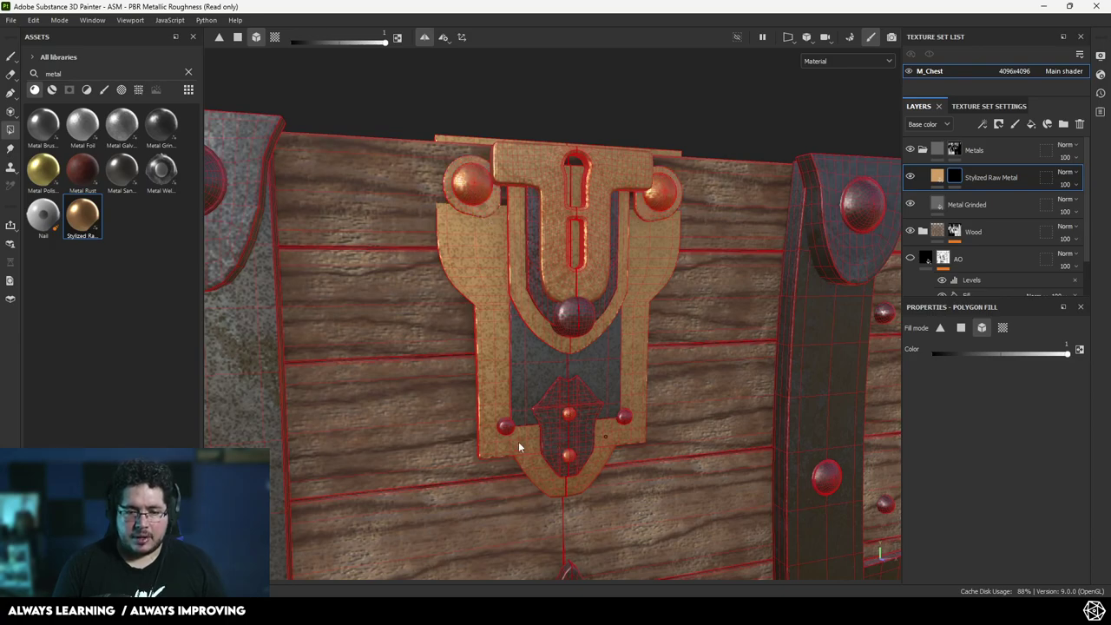
Fill the base's front strap rivets, pointed central ornament and small plank studs with Stylized Raw Metal
alt+right_drag(540, 434, 499, 408)
alt+drag(500, 408, 635, 291)
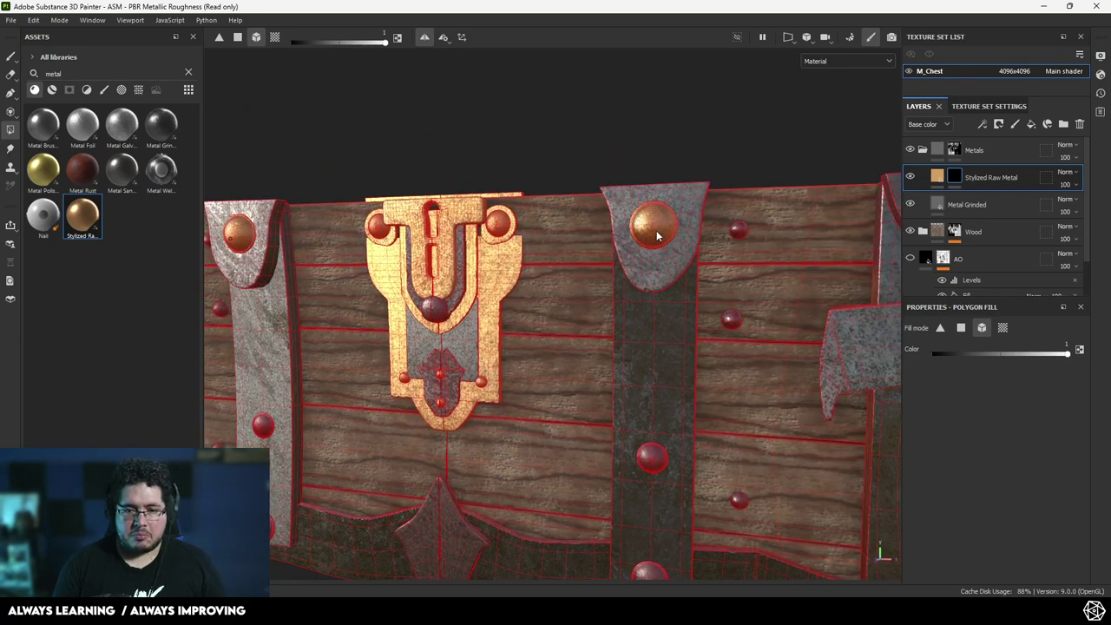
alt+drag(657, 236, 612, 347)
click(448, 428)
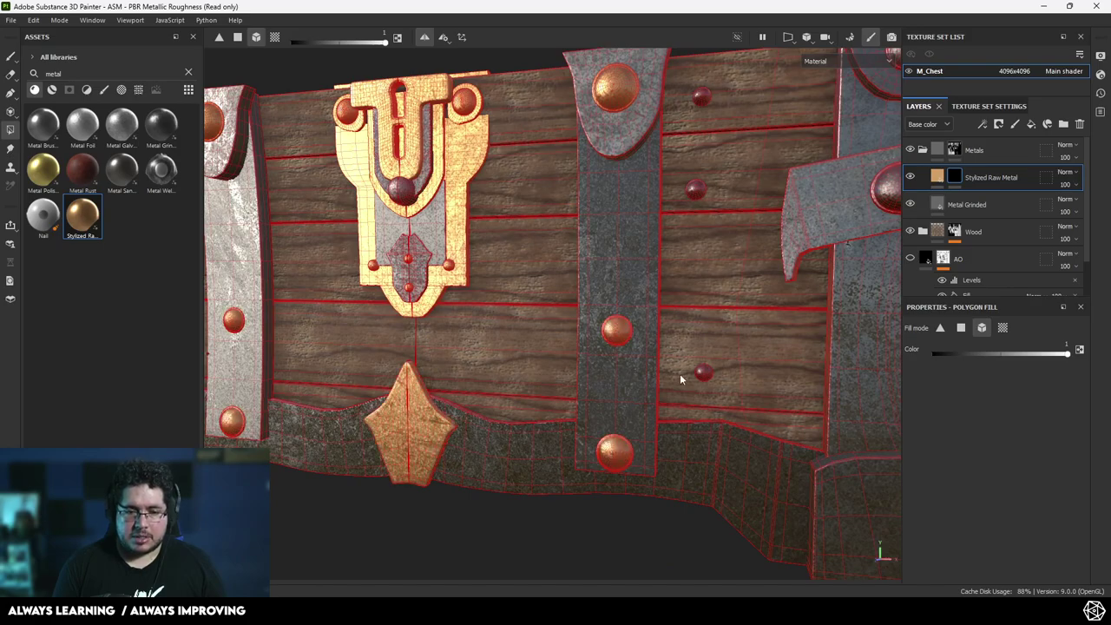
click(692, 189)
alt+middle_drag(693, 189, 643, 308)
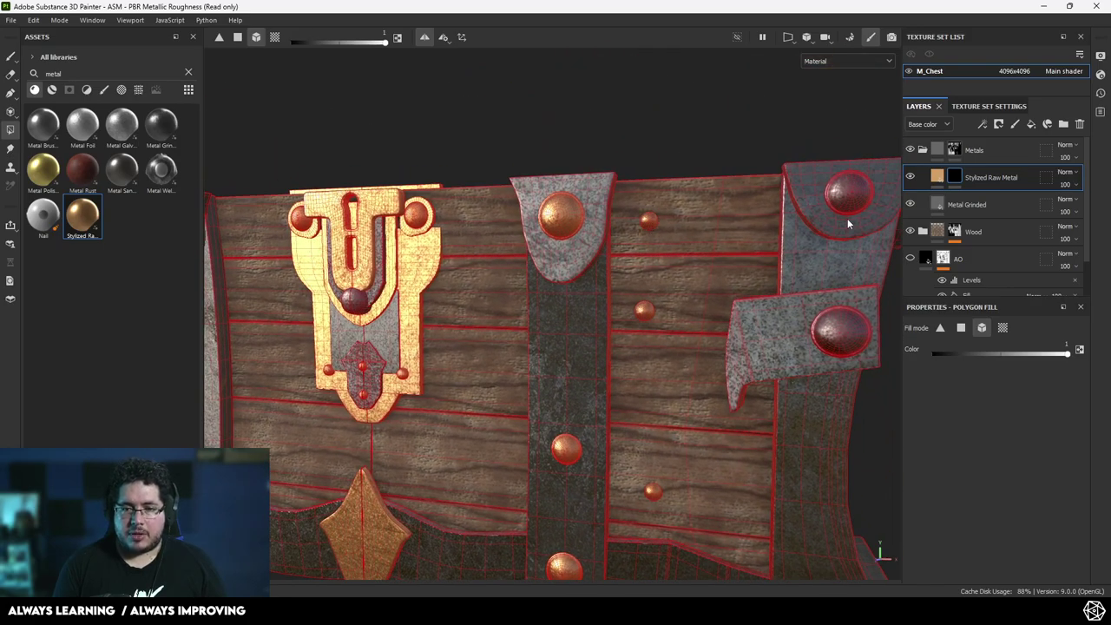
Fill the base's corner rivets, handle bracket rivets and handle grip with Stylized Raw Metal
scroll(822, 347, down, 2)
alt+drag(822, 347, 556, 236)
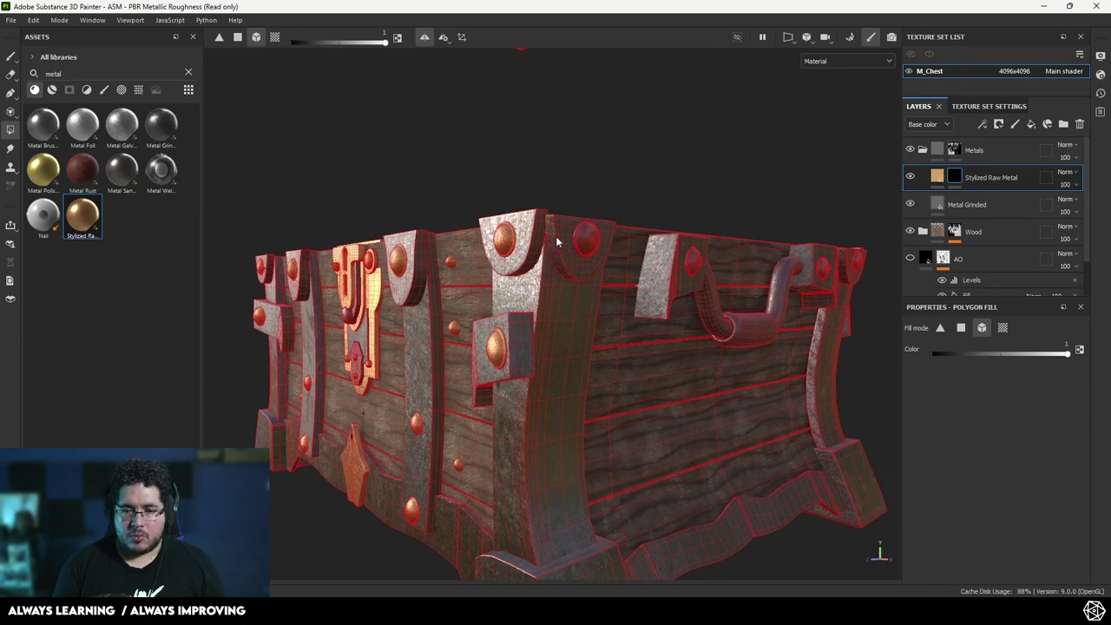
alt+drag(744, 307, 663, 329)
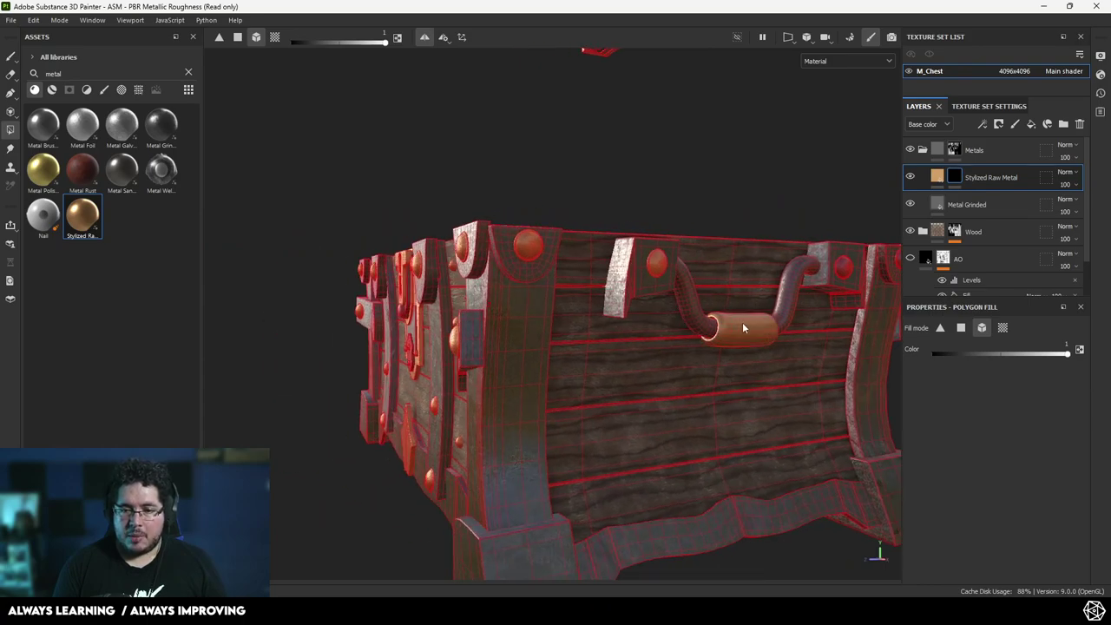
alt+drag(742, 324, 683, 283)
Fill the rivets along the lid's straps, across its top and rear side, into the Stylized Raw Metal mask
alt+drag(683, 237, 549, 399)
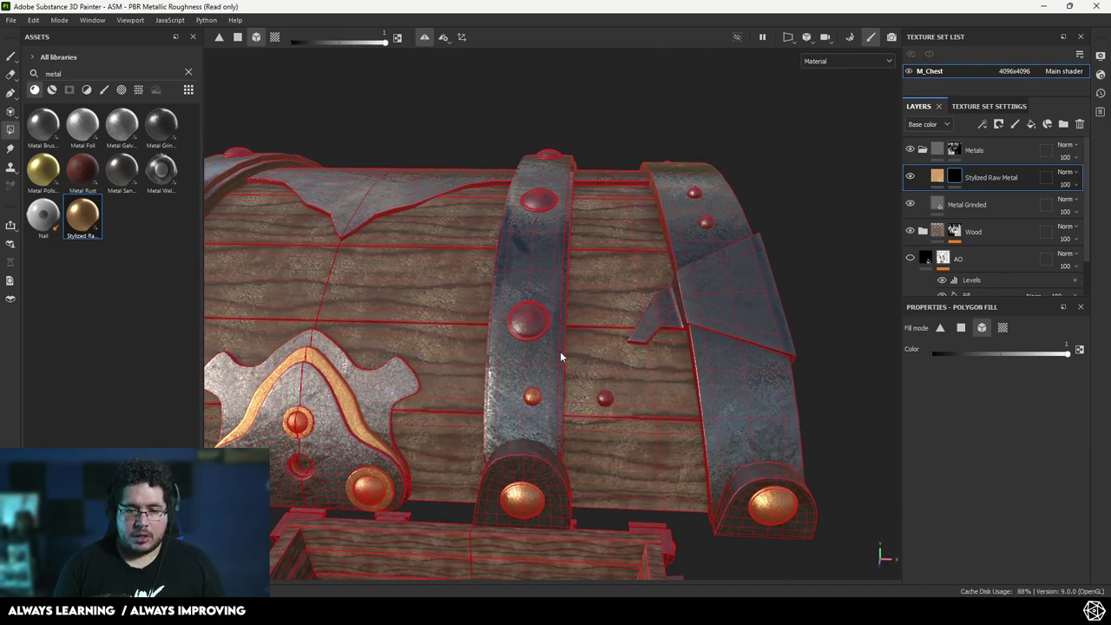
alt+drag(532, 336, 552, 243)
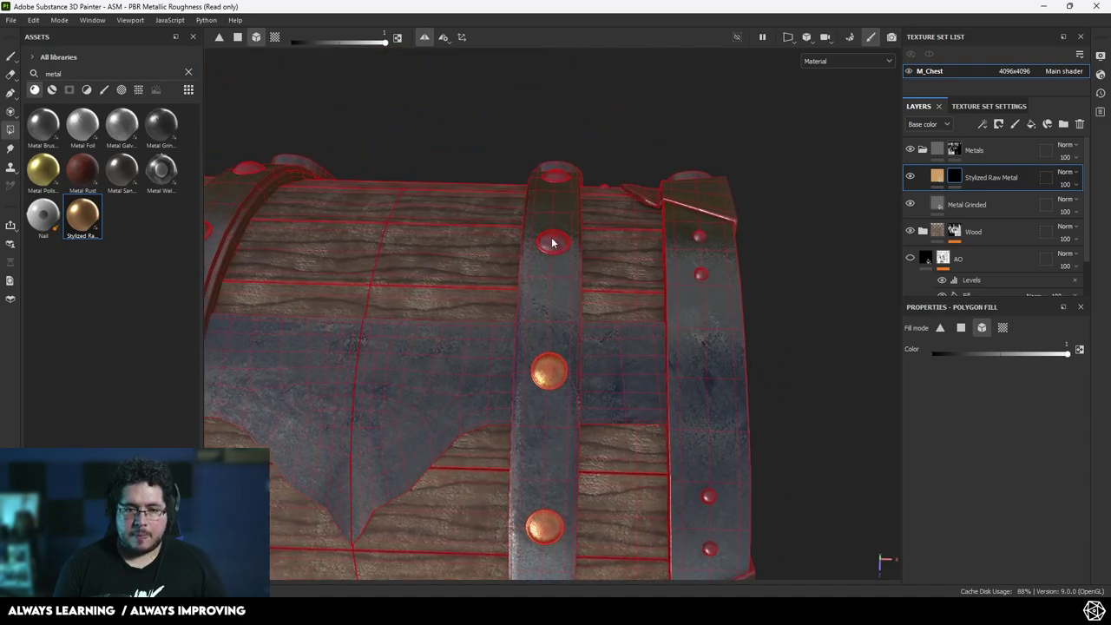
alt+drag(554, 179, 408, 346)
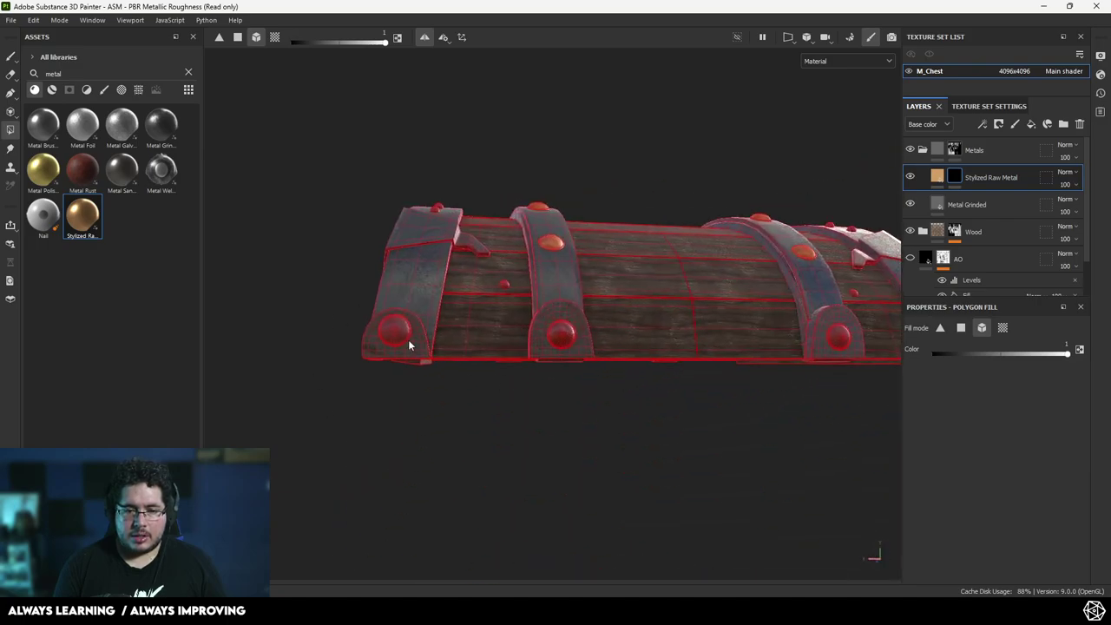
alt+drag(554, 354, 525, 361)
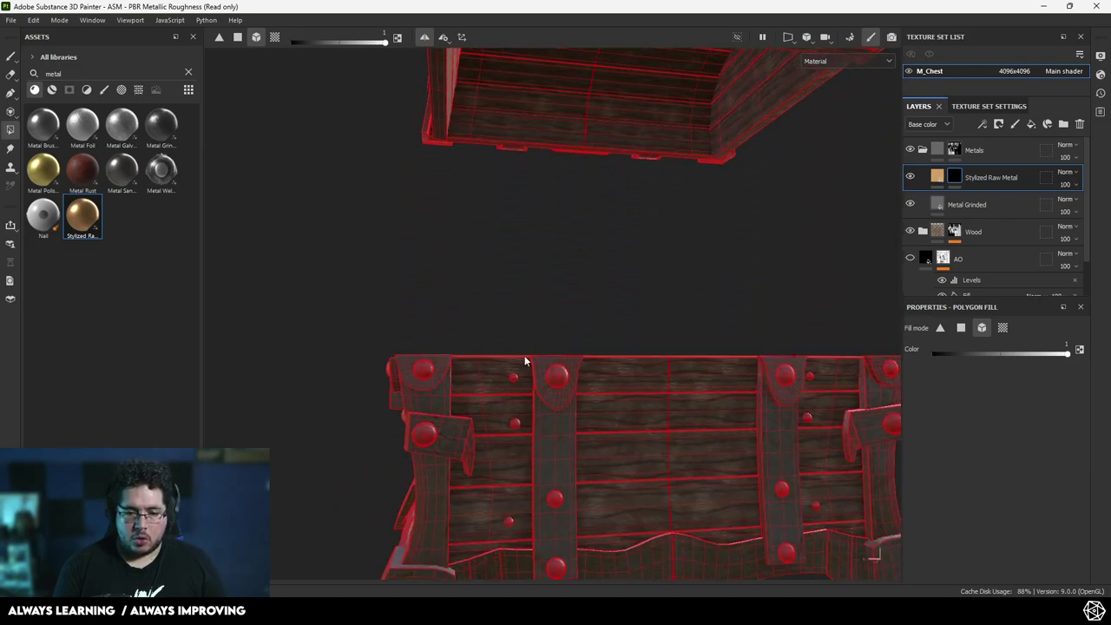
Fill the rivets on the base's rear straps and corner brackets with Stylized Raw Metal
alt+drag(434, 434, 598, 432)
click(580, 355)
alt+drag(580, 357, 488, 481)
key(ctrl+z)
click(419, 409)
key(1)
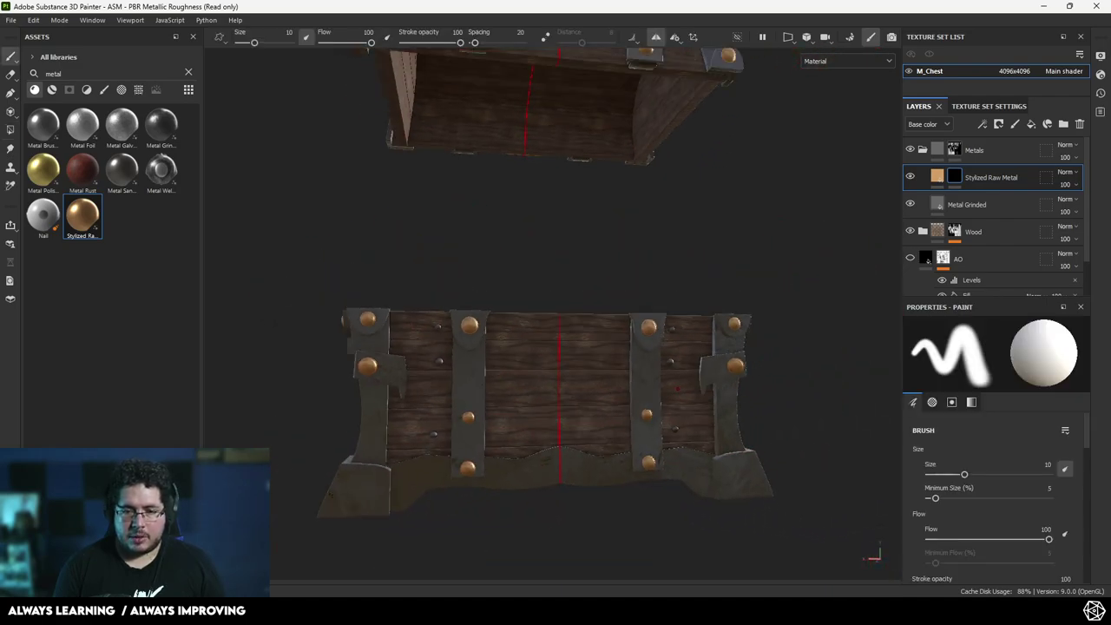
Remove the base lock's T-shaped plate from the Stylized Raw Metal mask using fill color 0
alt+drag(620, 448, 512, 400)
scroll(512, 400, up, 5)
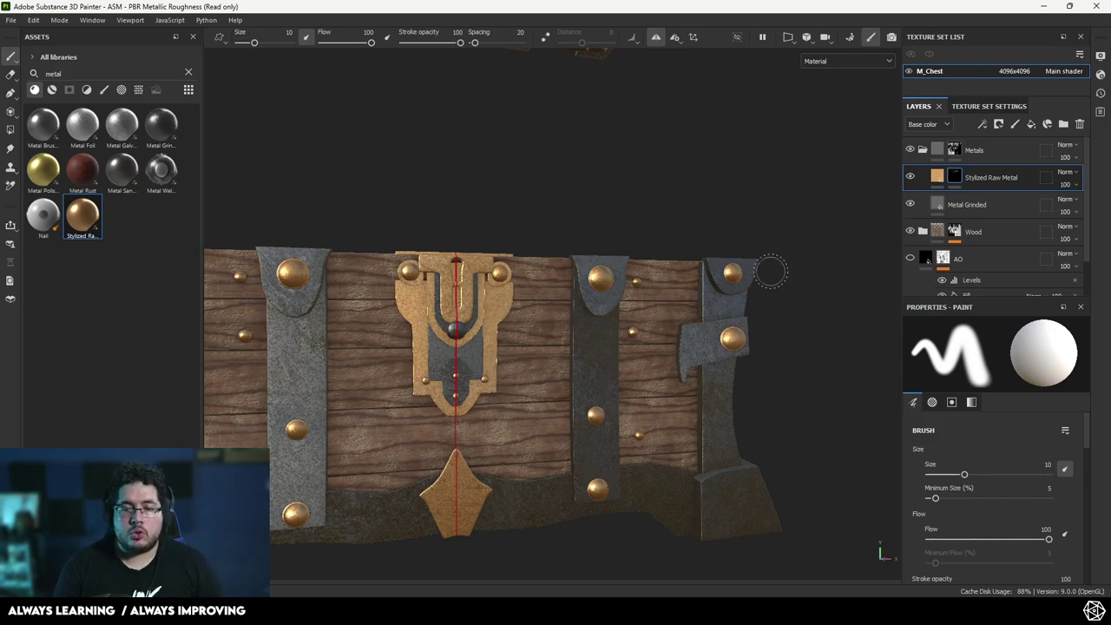
key(4)
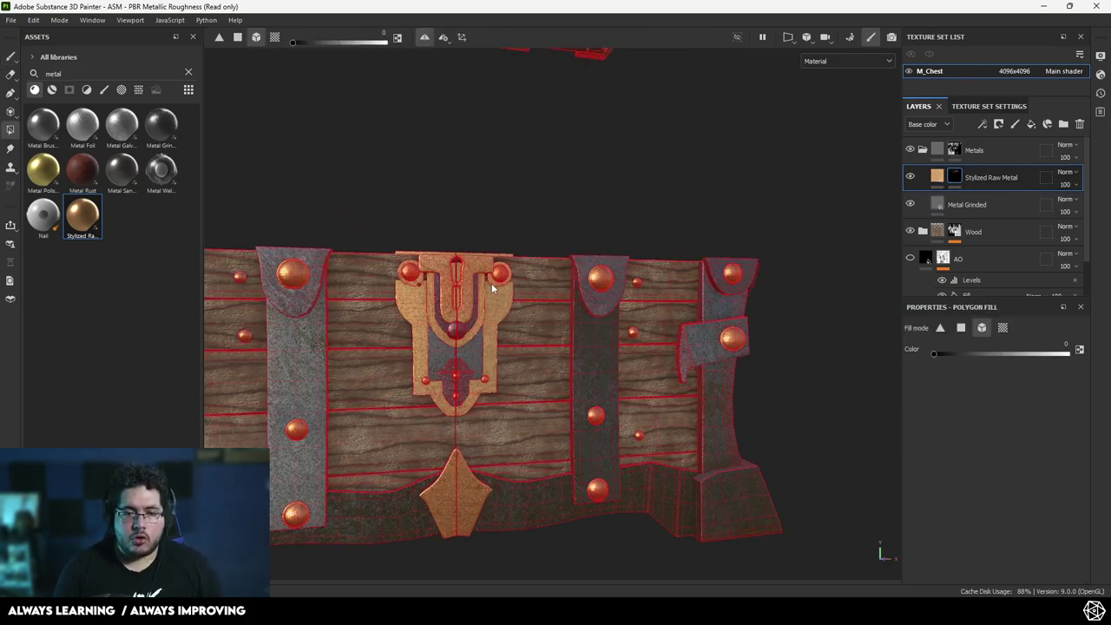
key(1)
Examine the lid and base from several angles to check the distribution of gold and grinded metal
scroll(399, 308, down, 3)
mouse_move(400, 307)
alt+mouse_down()
mouse_move(408, 371)
mouse_move(680, 378)
mouse_move(460, 338)
alt+mouse_up()
alt+middle_drag(460, 339, 554, 406)
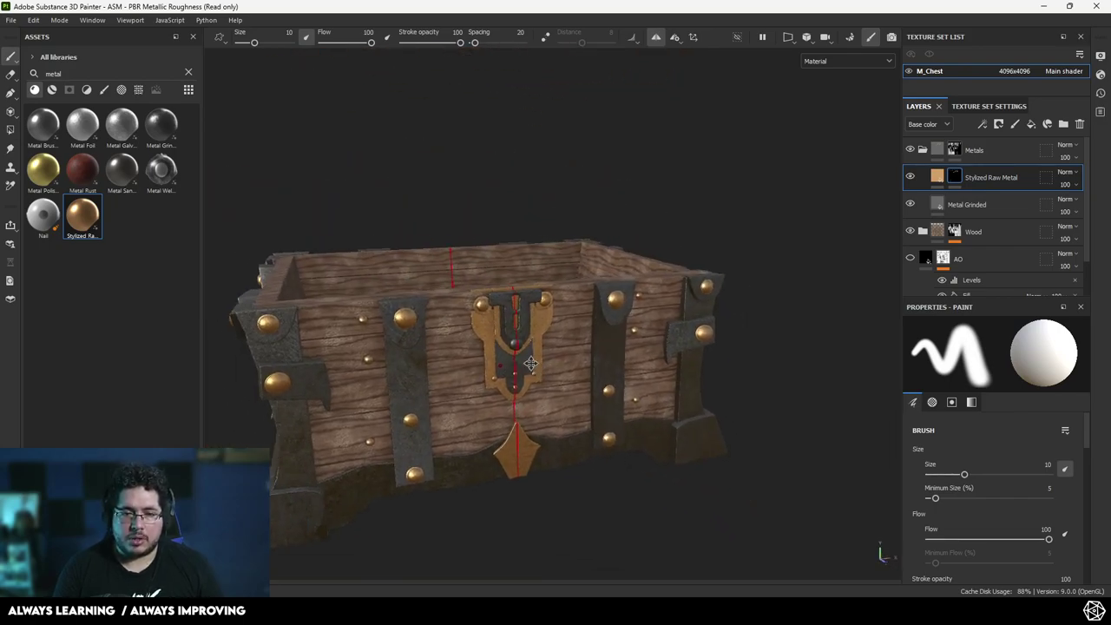
alt+right_drag(599, 408, 698, 423)
alt+drag(698, 424, 644, 408)
alt+right_drag(644, 408, 556, 364)
alt+middle_drag(556, 365, 556, 390)
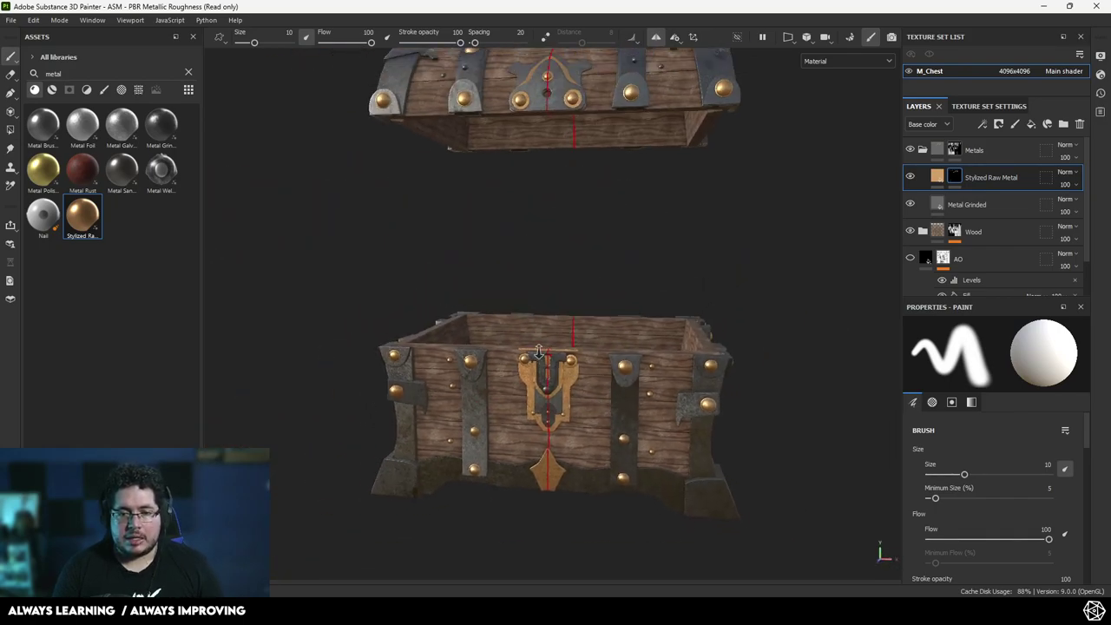
mouse_move(555, 391)
alt+right_down()
mouse_move(498, 342)
mouse_move(562, 309)
alt+right_up()
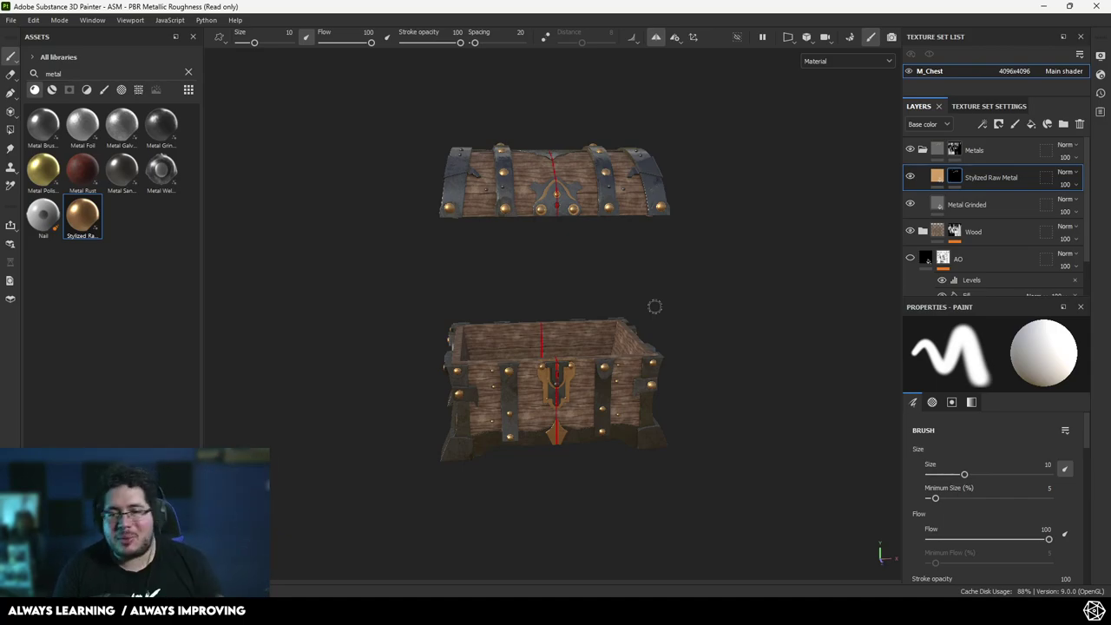
alt+right_drag(618, 311, 704, 394)
alt+drag(705, 394, 520, 331)
Add Metal Rust as a fill layer above the Metals folder and set its tiling to 8
drag(90, 171, 971, 172)
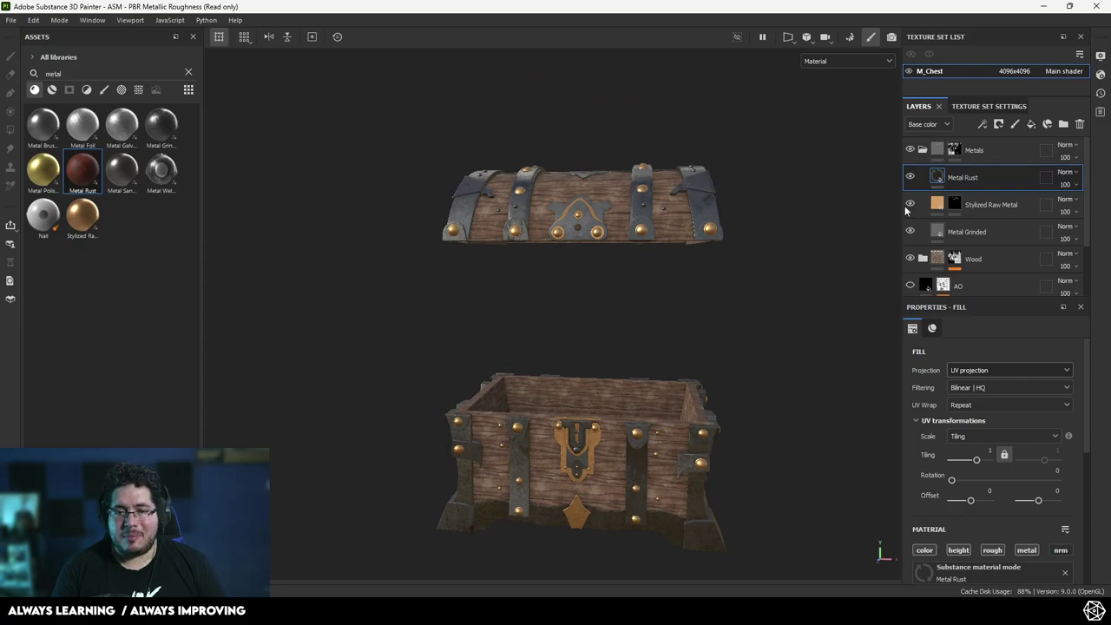
drag(976, 146, 967, 143)
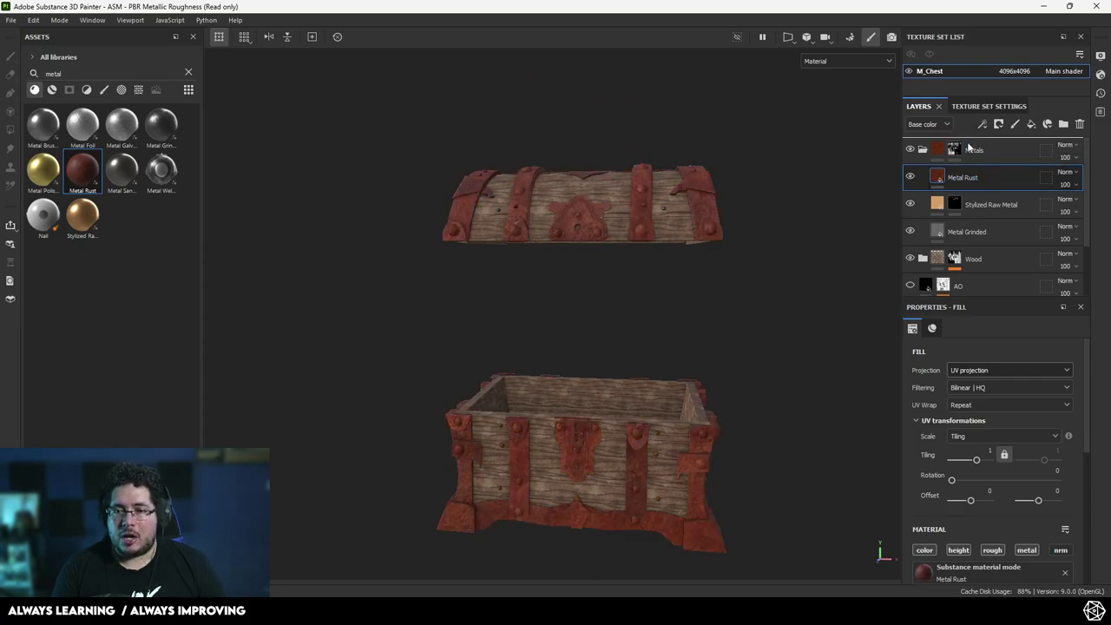
scroll(785, 185, up, 3)
alt+middle_drag(634, 186, 635, 338)
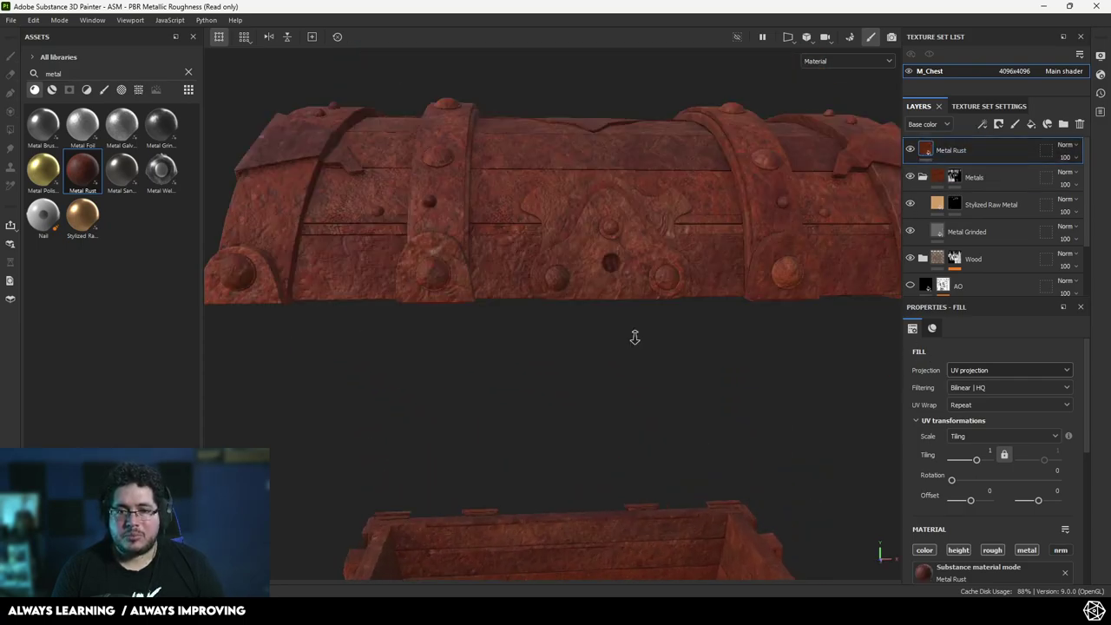
alt+right_drag(635, 337, 652, 466)
alt+drag(652, 466, 598, 392)
alt+right_drag(598, 392, 584, 319)
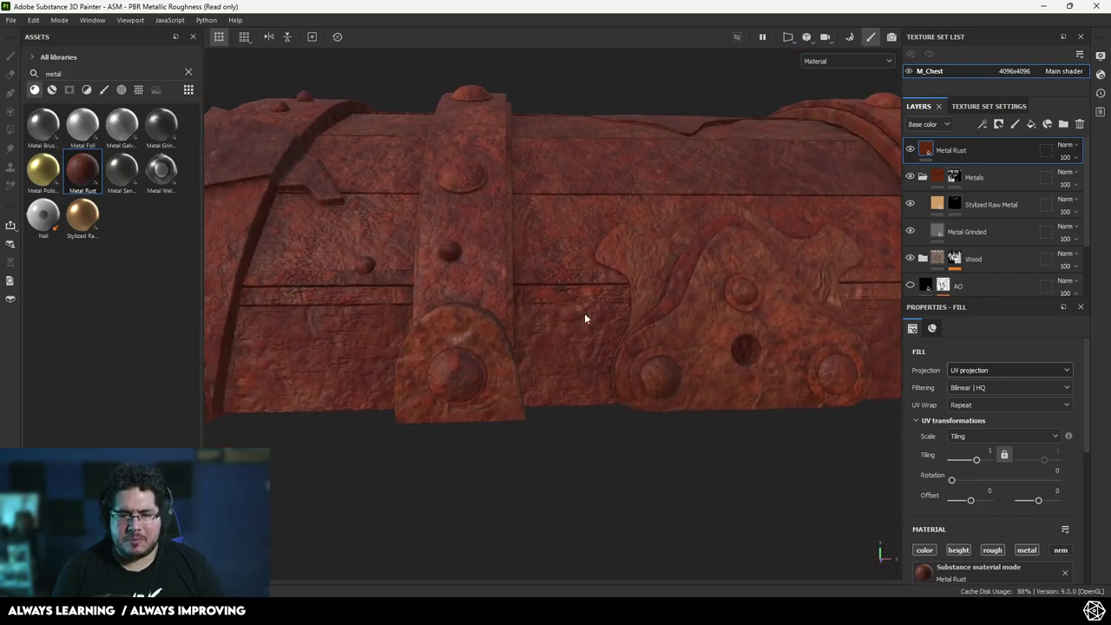
drag(975, 463, 982, 461)
click(983, 451)
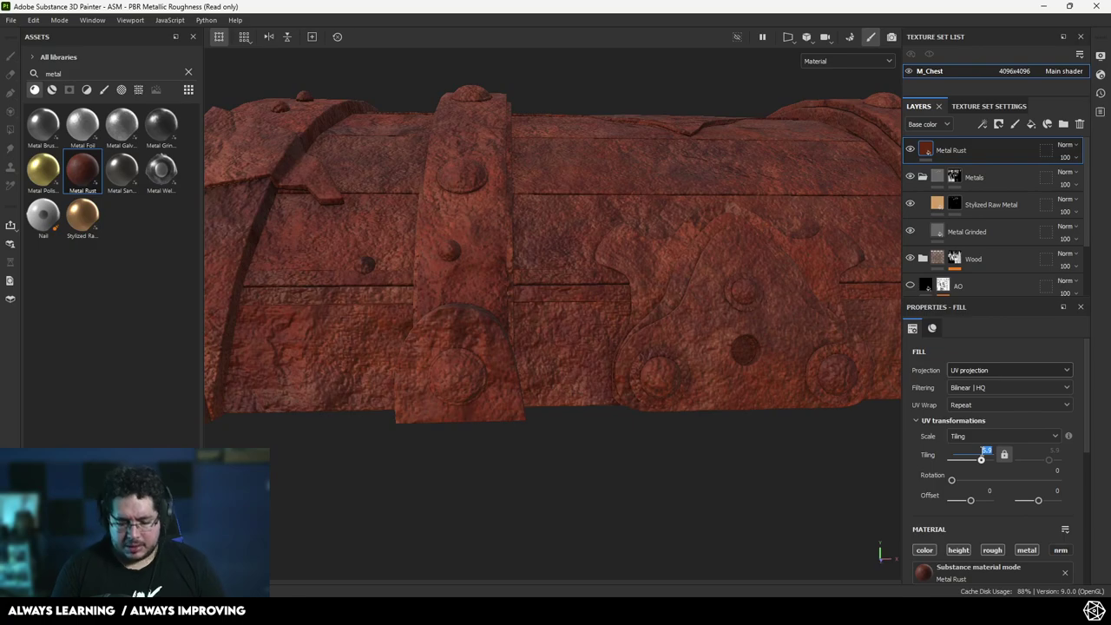
key(Return)
Give the Metal Rust layer a black mask driven by a Dirt generator
right_click(970, 154)
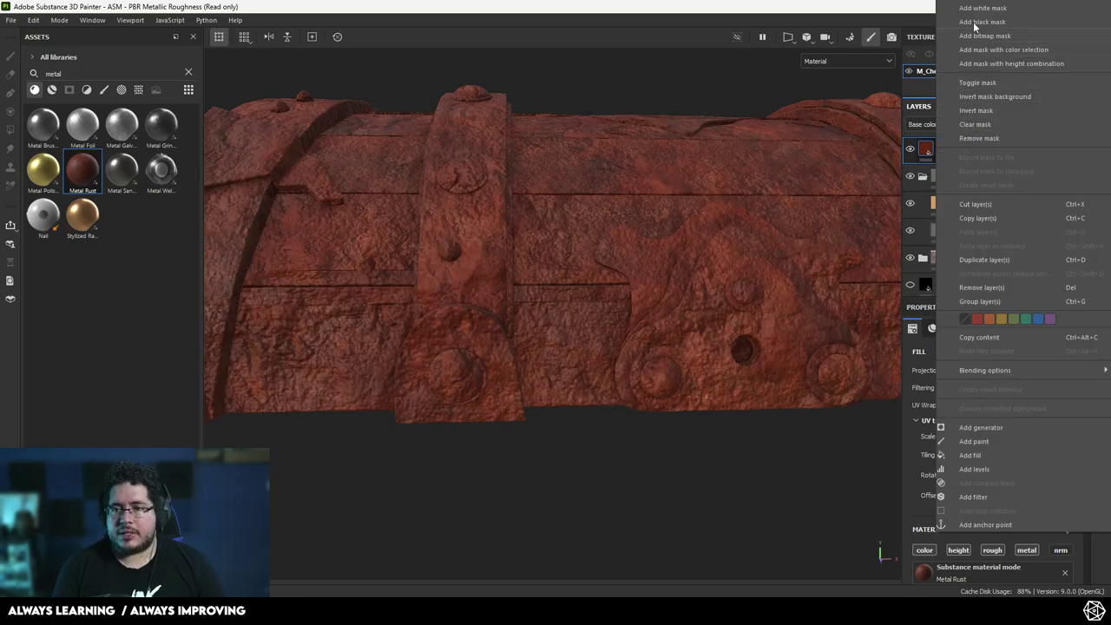
click(984, 21)
right_click(937, 148)
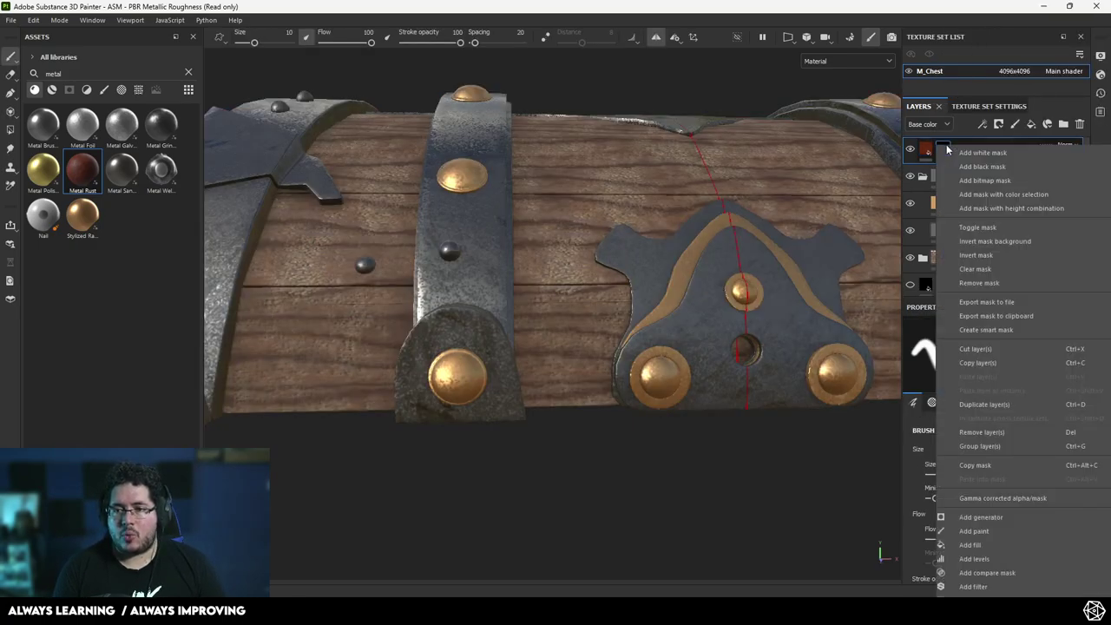
click(999, 519)
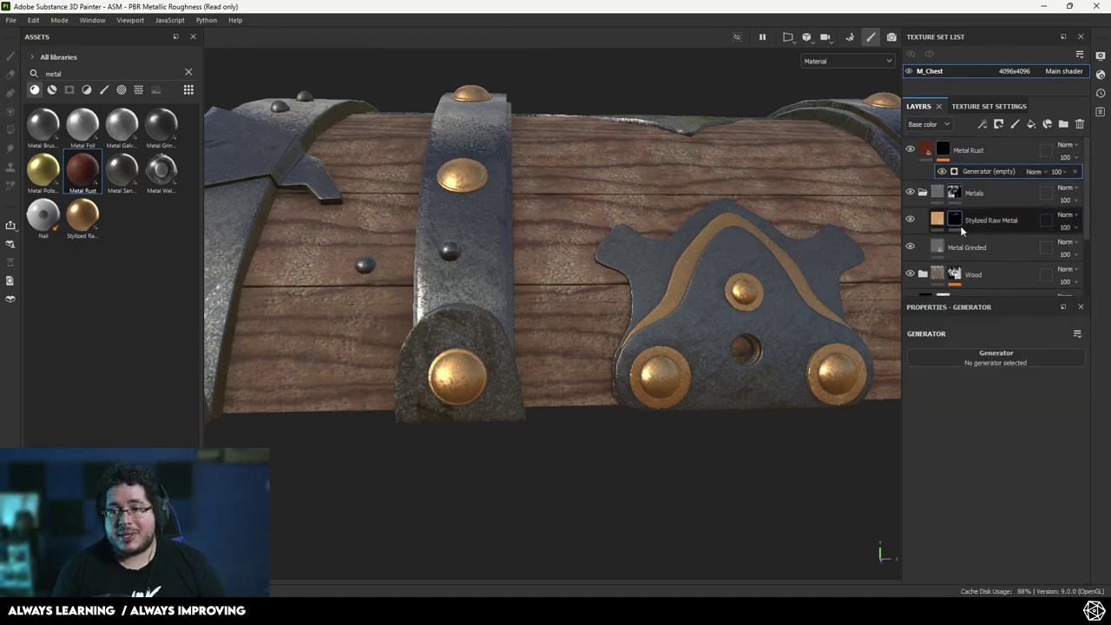
click(984, 356)
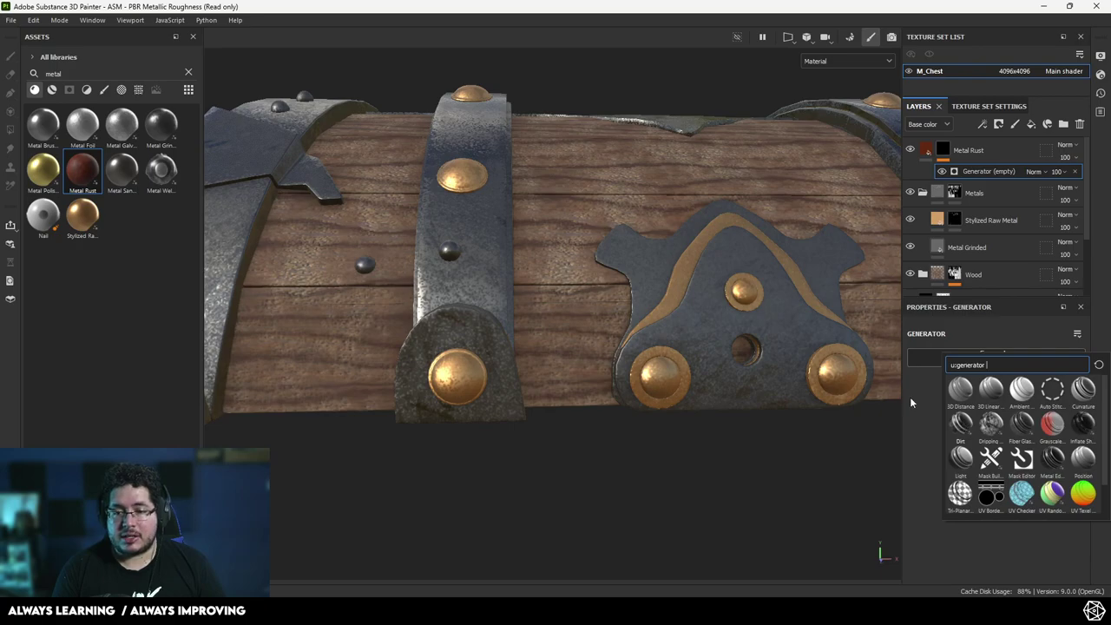
click(961, 423)
Examine the rust distribution on the chest's exterior, interior and lid, along with the Dirt generator's parameters
key(f)
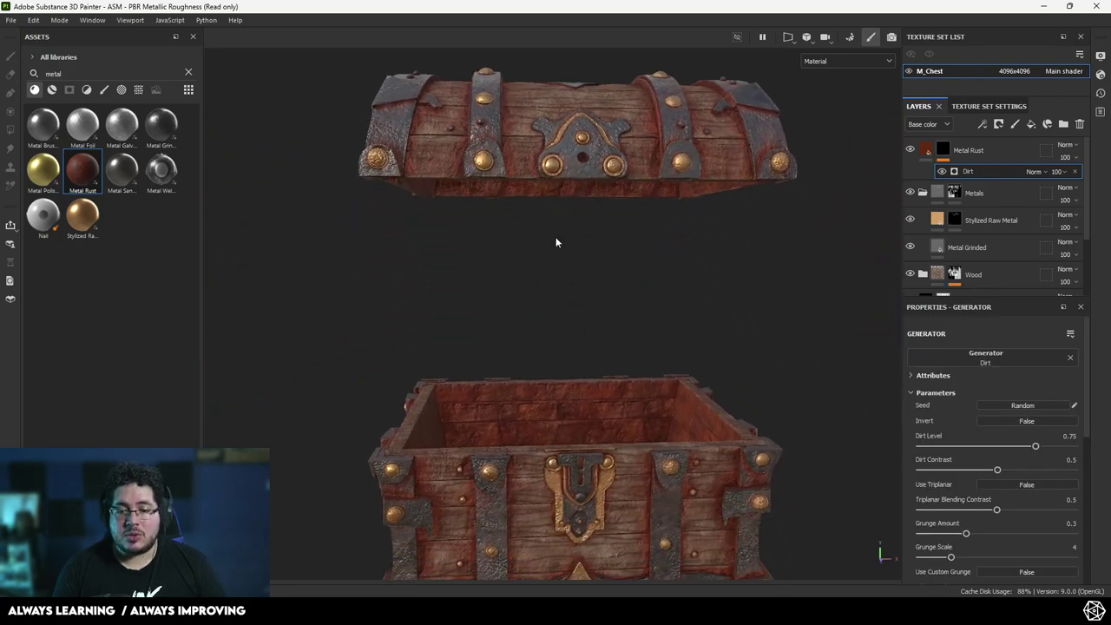
scroll(981, 511, down, 5)
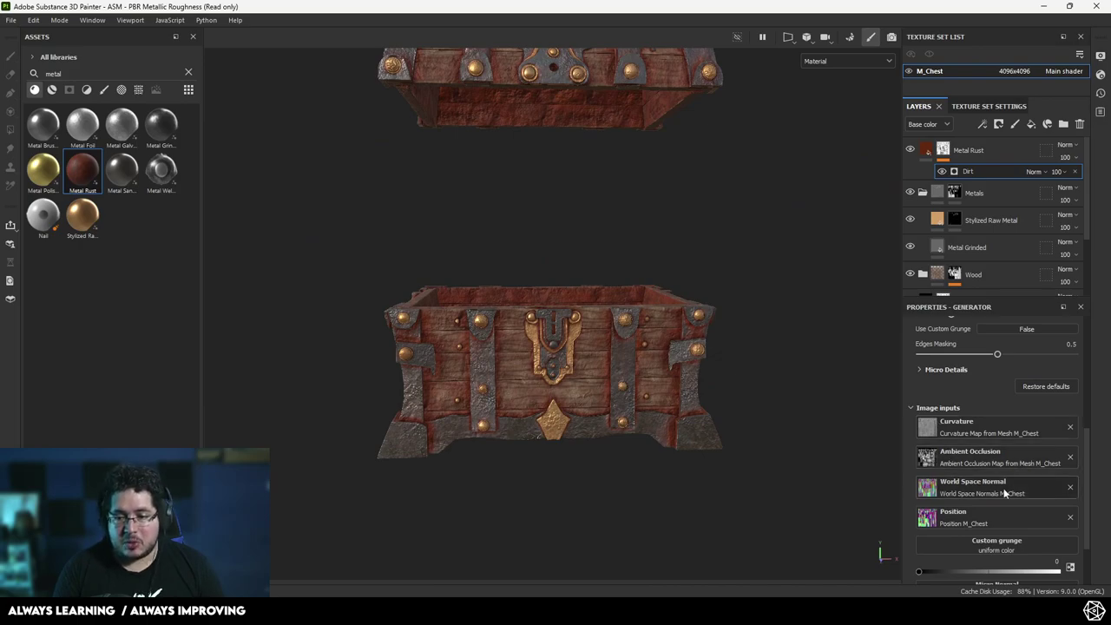
alt+drag(806, 440, 804, 462)
alt+right_drag(804, 462, 747, 391)
alt+drag(747, 390, 455, 304)
alt+right_drag(455, 303, 443, 272)
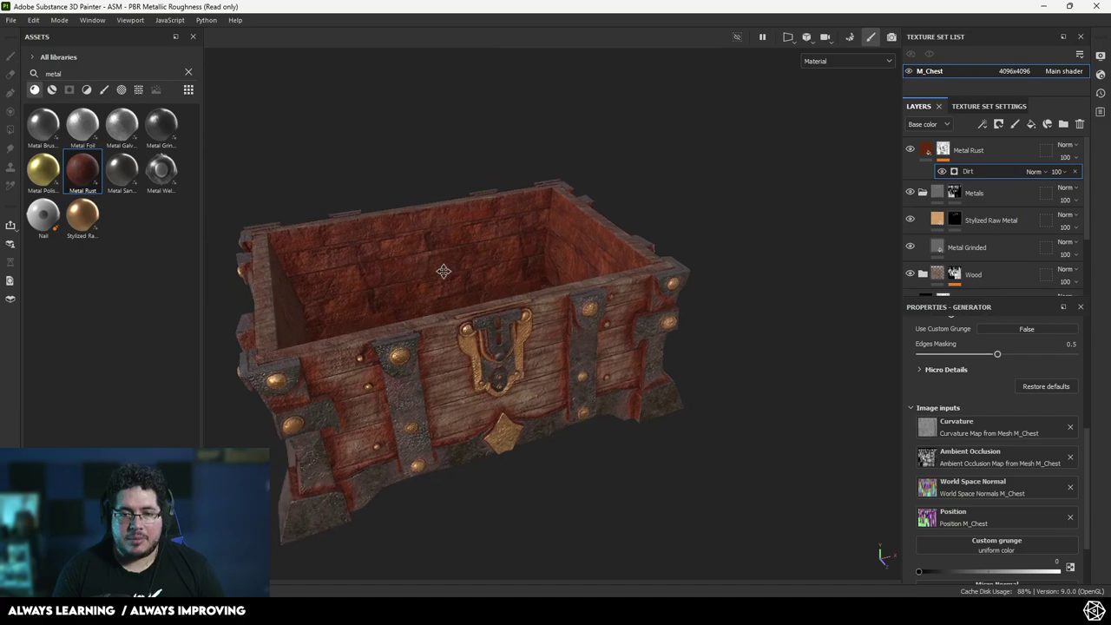
key(f)
alt+drag(481, 311, 724, 330)
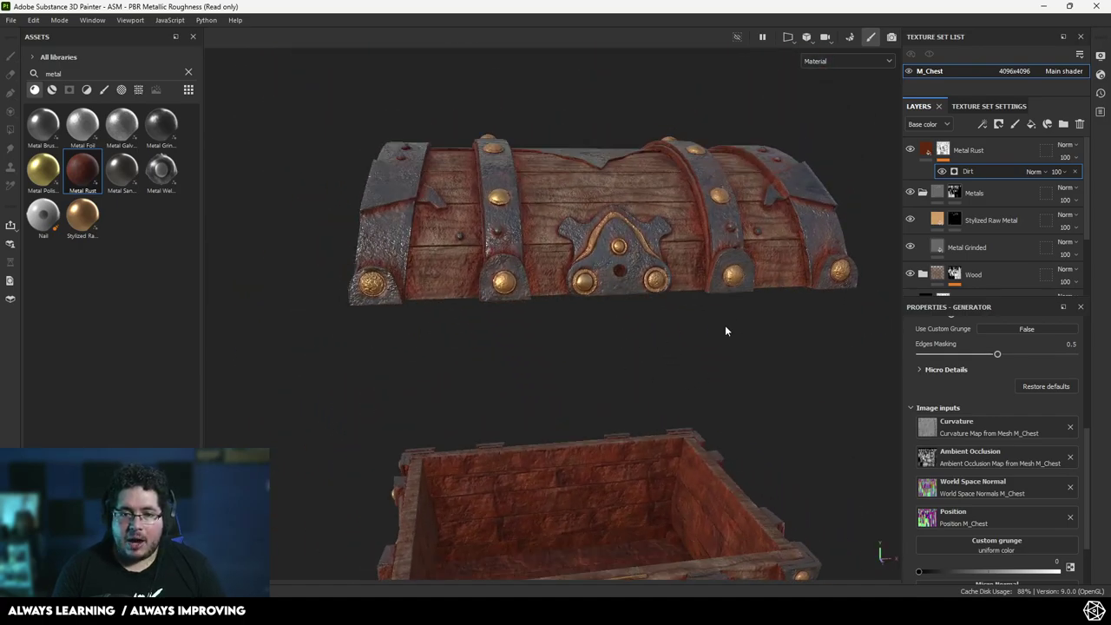
Set the Metal Rust layer's base color blending mode to Multiply
click(1066, 145)
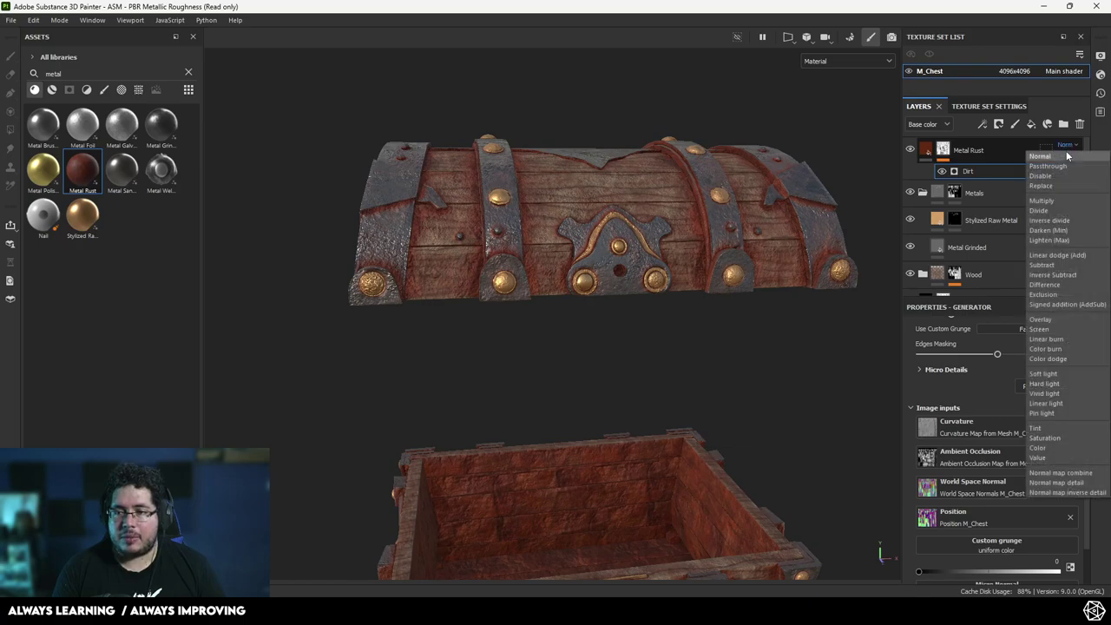
click(1049, 196)
alt+drag(873, 246, 856, 271)
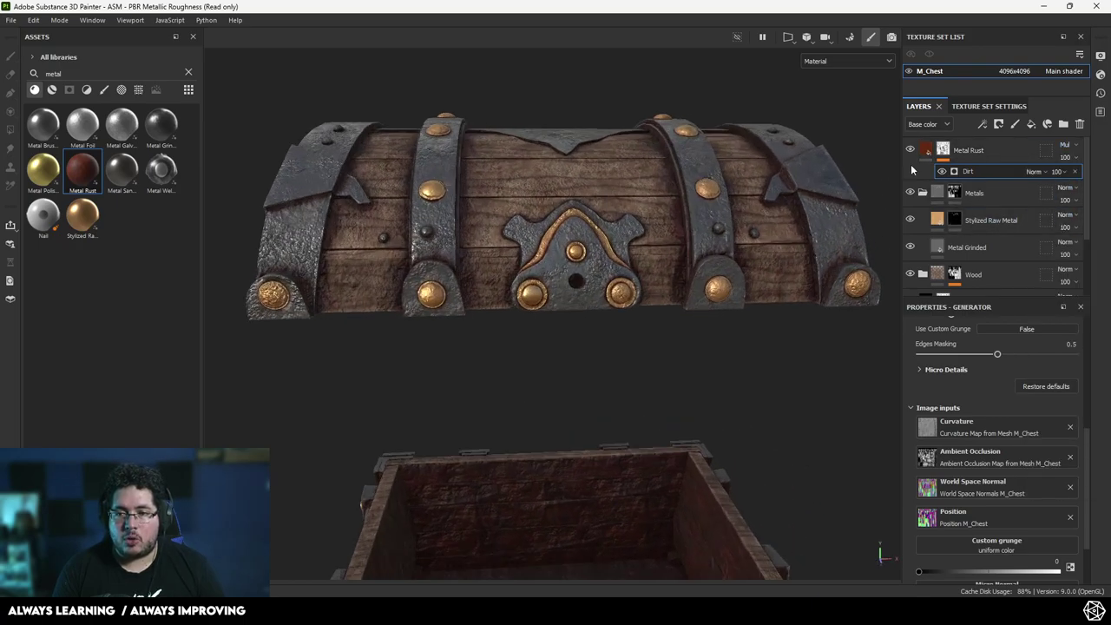
Change the Metal Rust layer's Rust Color to a brighter orange-red, A1441B
click(926, 151)
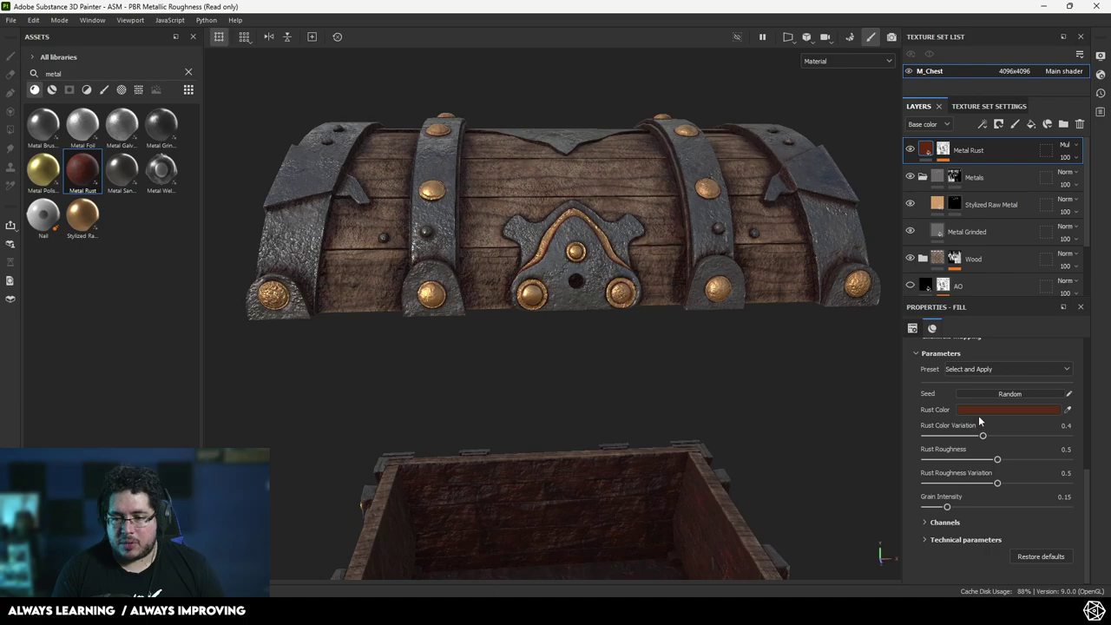
click(978, 412)
drag(900, 487, 906, 450)
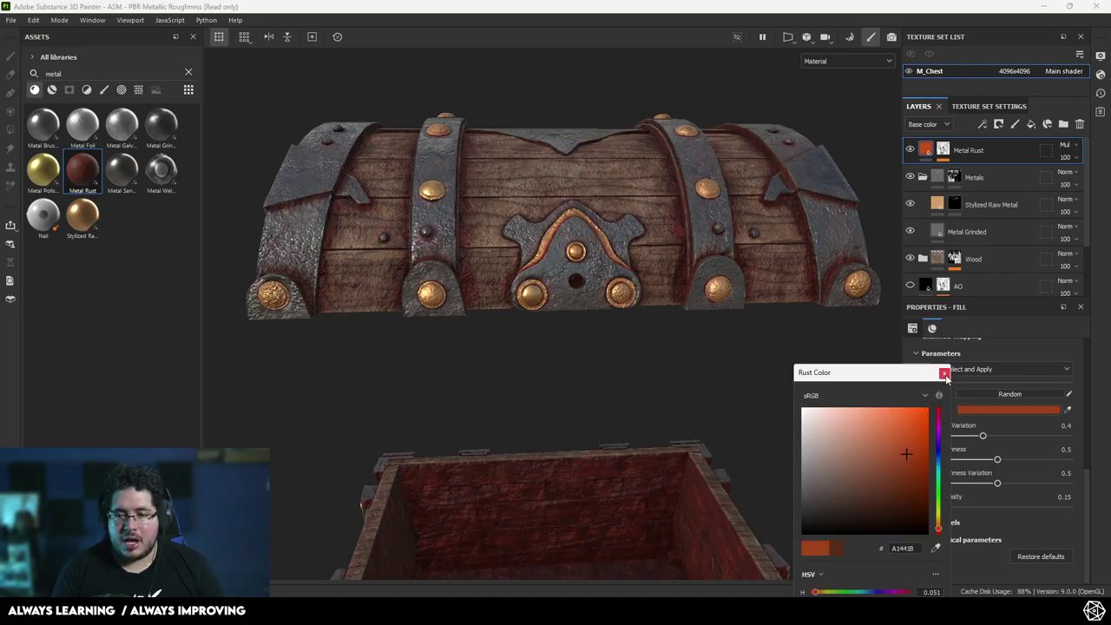
click(945, 373)
alt+right_drag(487, 227, 580, 333)
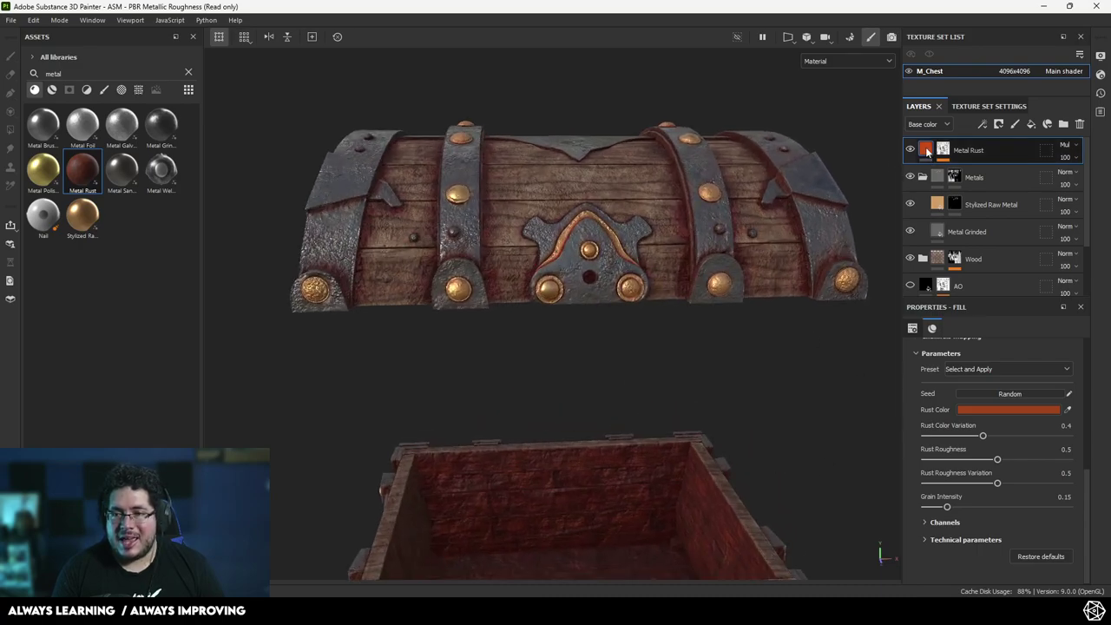
Try the Metal Rust layer without its height channel, and turn the channel back on
scroll(970, 421, down, 1)
scroll(971, 420, up, 5)
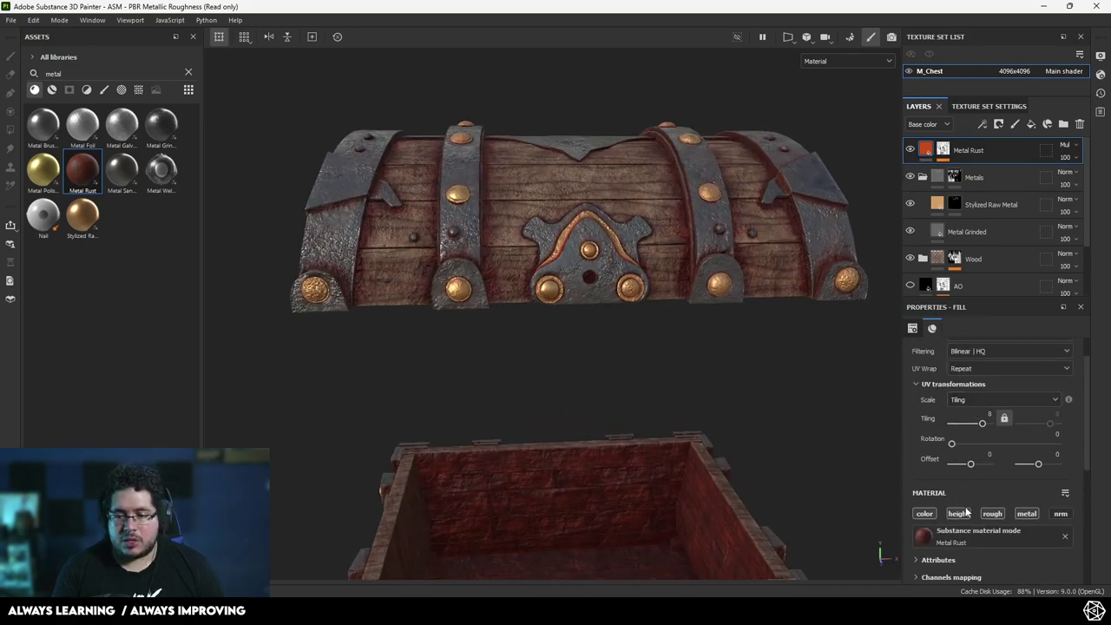
alt+right_drag(677, 319, 676, 340)
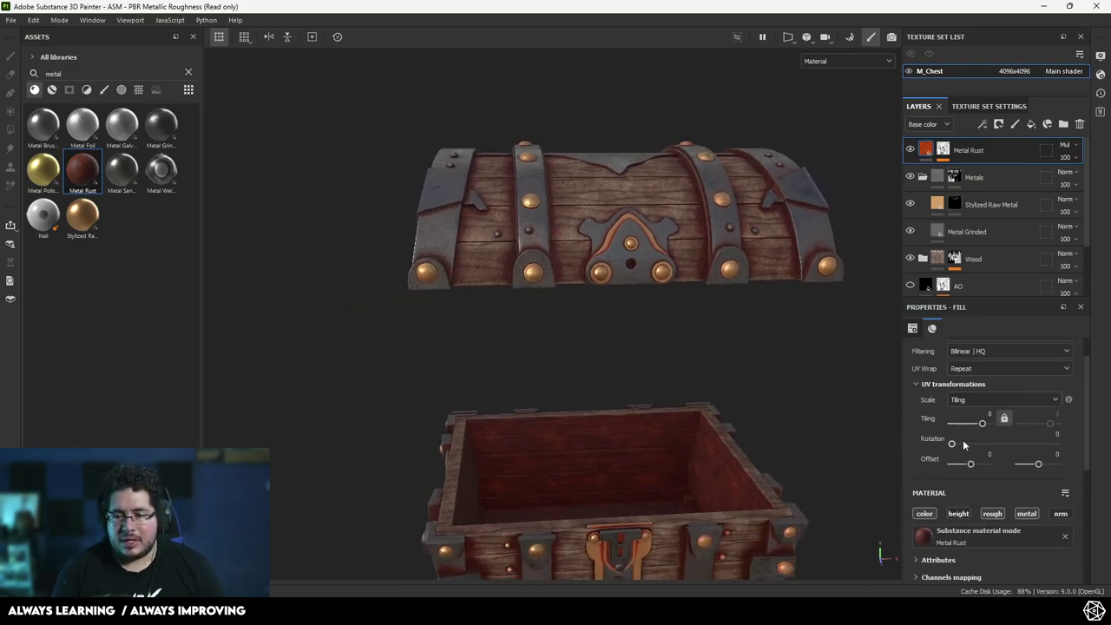
click(960, 514)
Set the Metal Rust material's Height Range to 0.16 in its technical parameters
scroll(909, 408, down, 5)
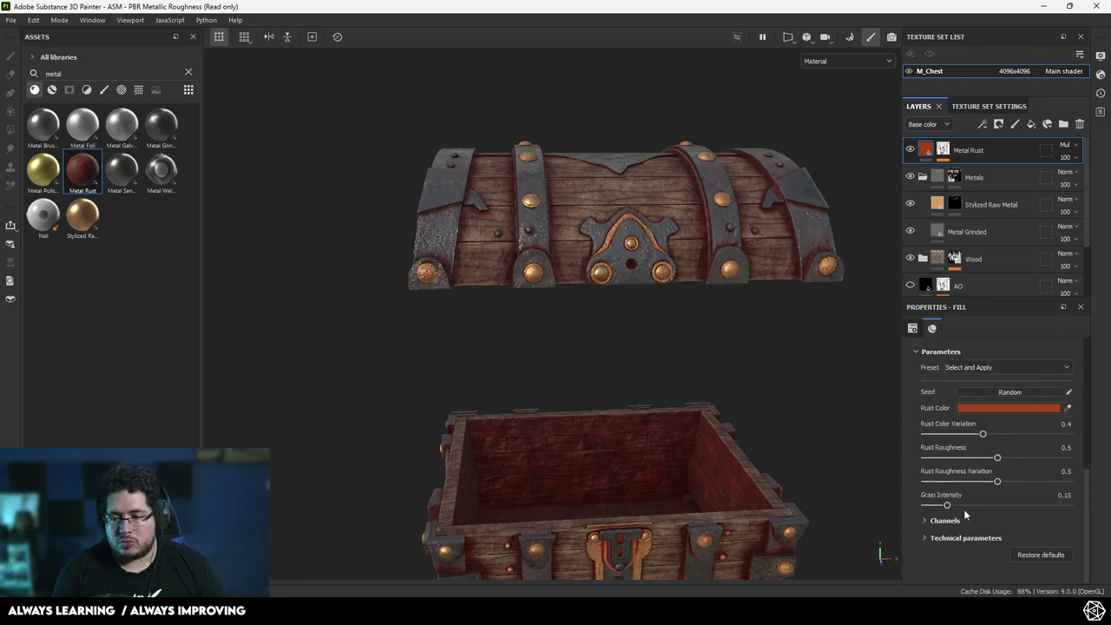
click(925, 538)
scroll(960, 514, down, 3)
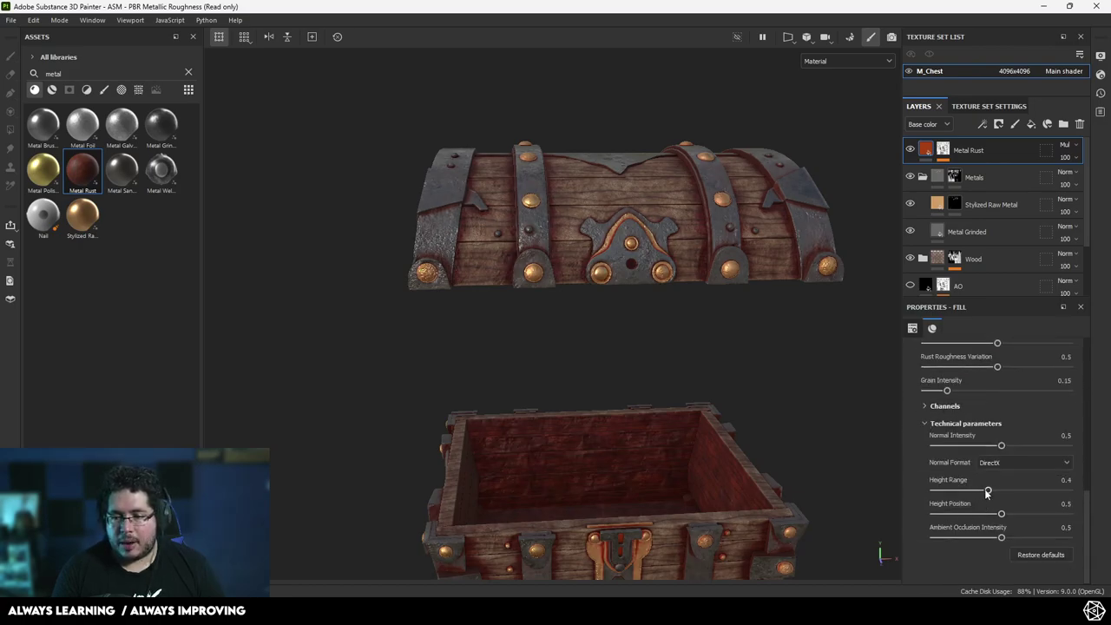
drag(943, 493, 956, 491)
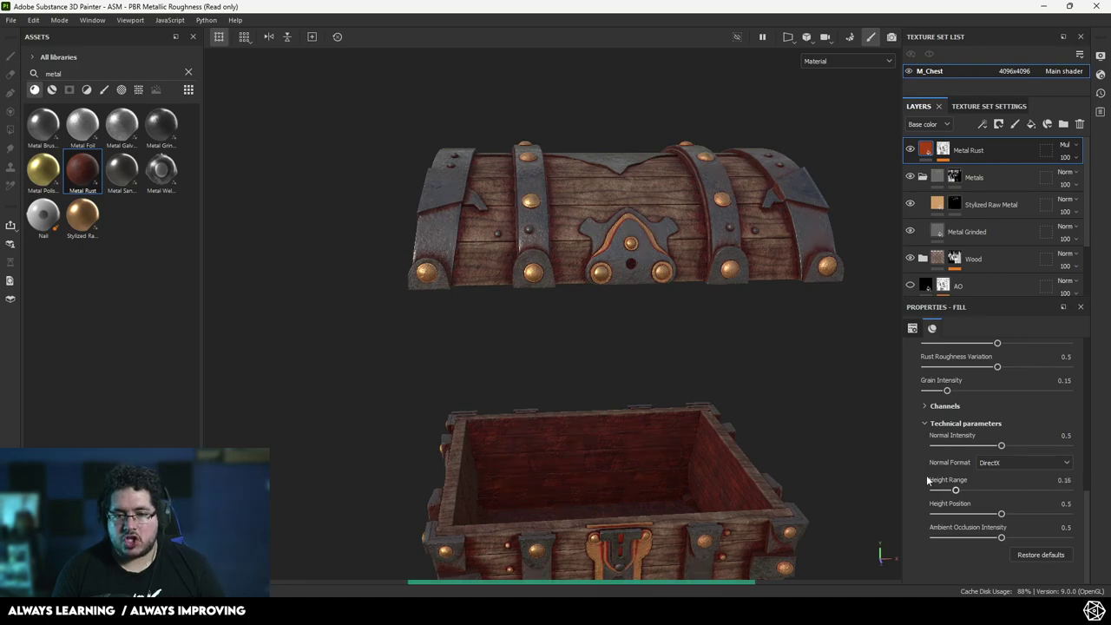
Set the Dirt Level of the Dirt generator on the Metal Rust layer's mask to 0.76
alt+drag(886, 451, 638, 326)
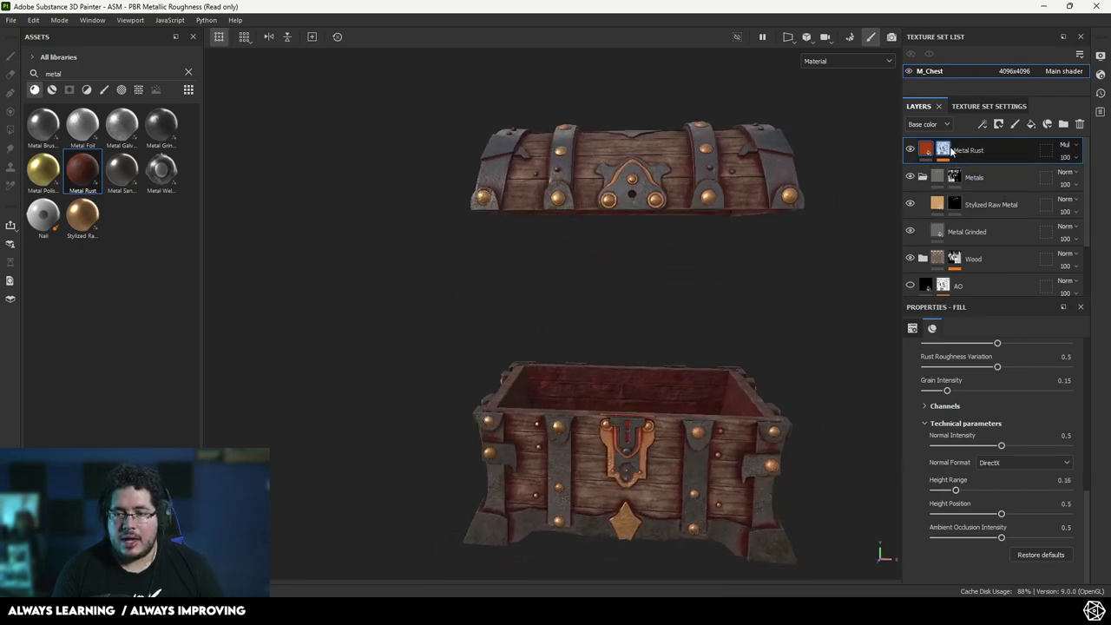
click(944, 150)
click(968, 172)
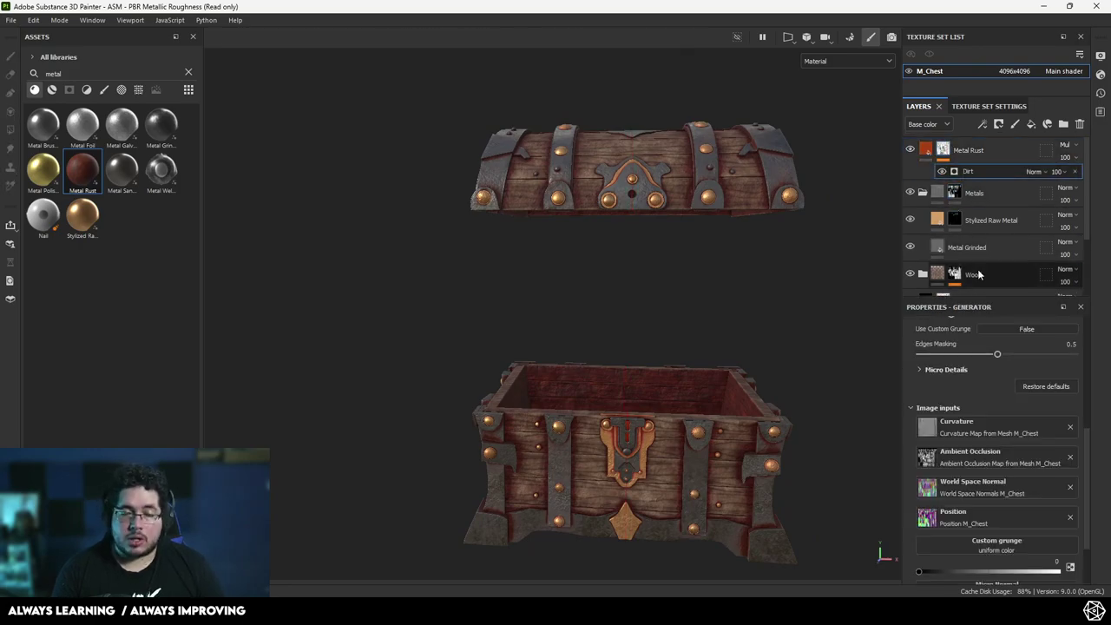
scroll(976, 390, up, 5)
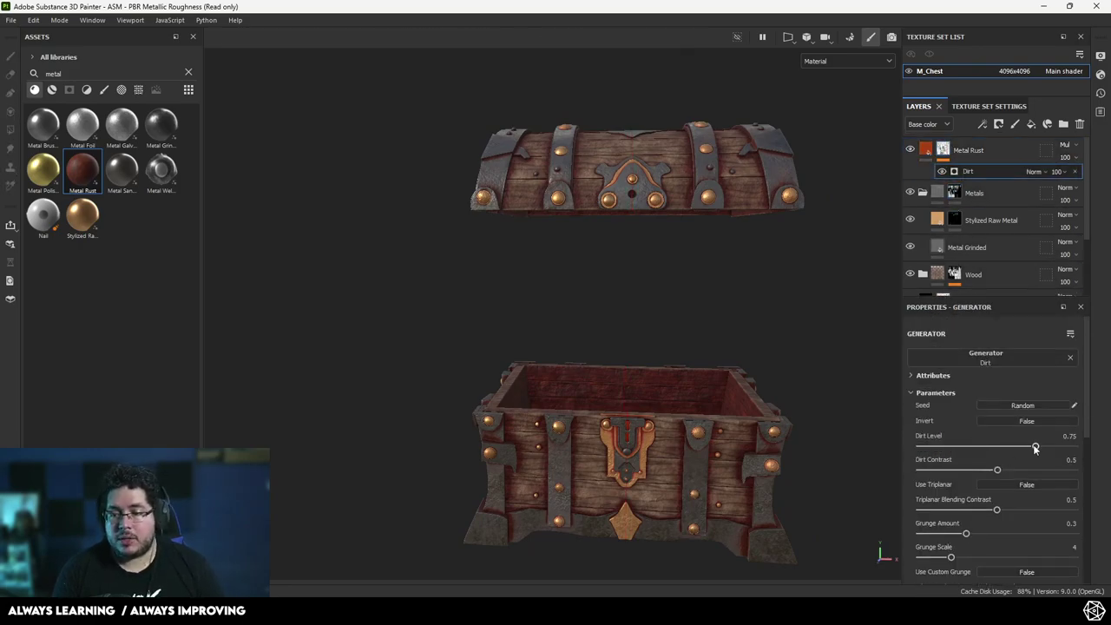
mouse_move(1051, 446)
mouse_down()
mouse_move(980, 446)
mouse_move(1045, 446)
mouse_up()
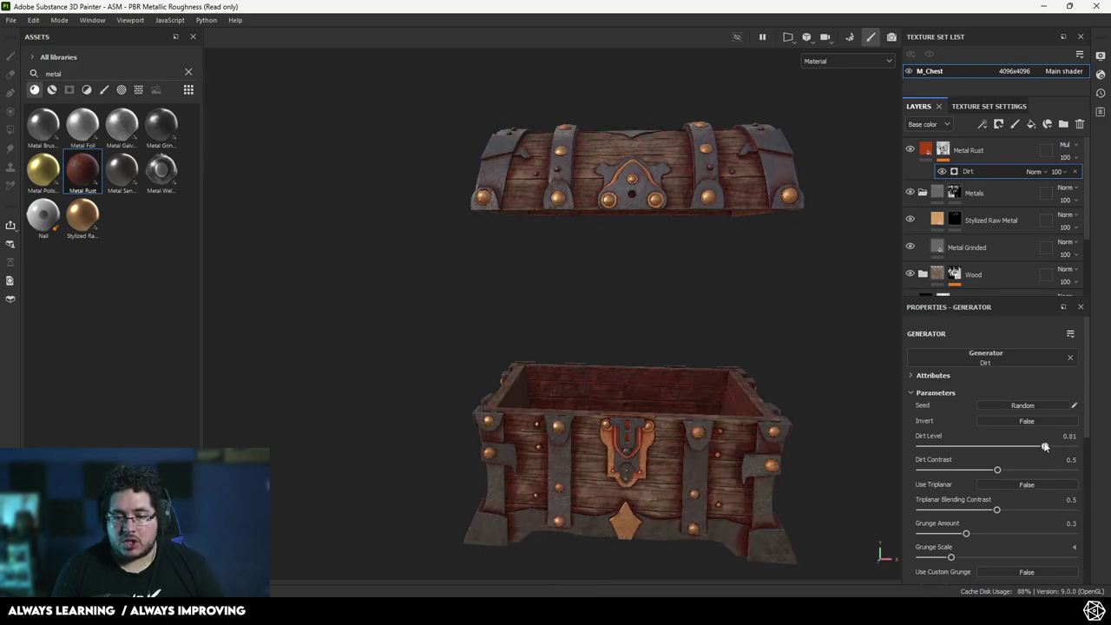
click(1031, 446)
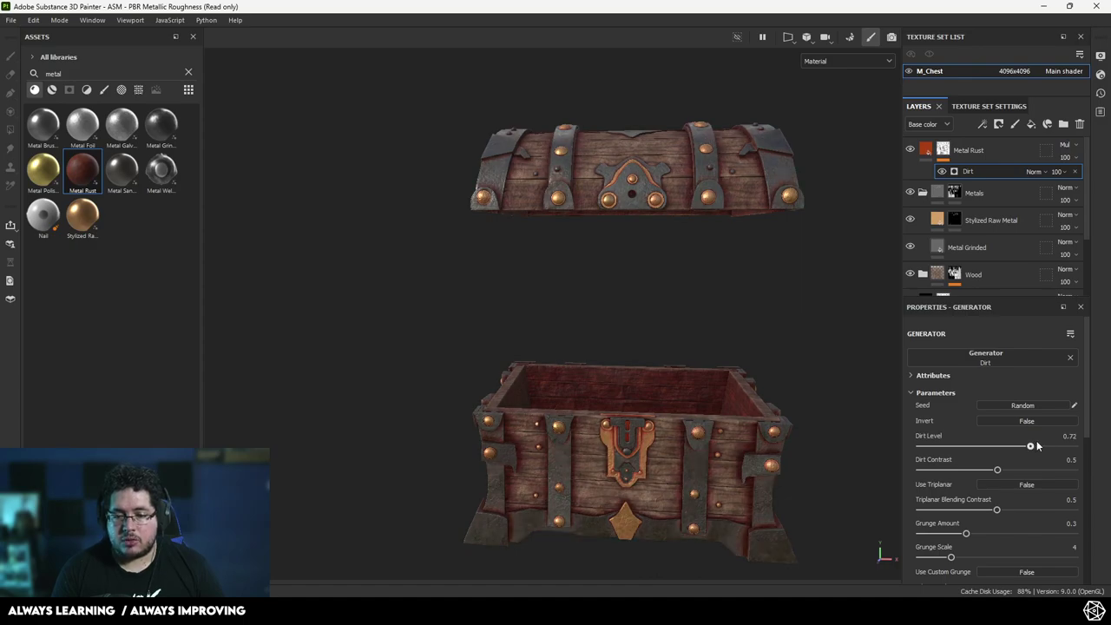
click(1038, 446)
Lower the Metal Rust layer's base color opacity to 88
alt+drag(817, 418, 836, 394)
alt+right_drag(836, 394, 747, 391)
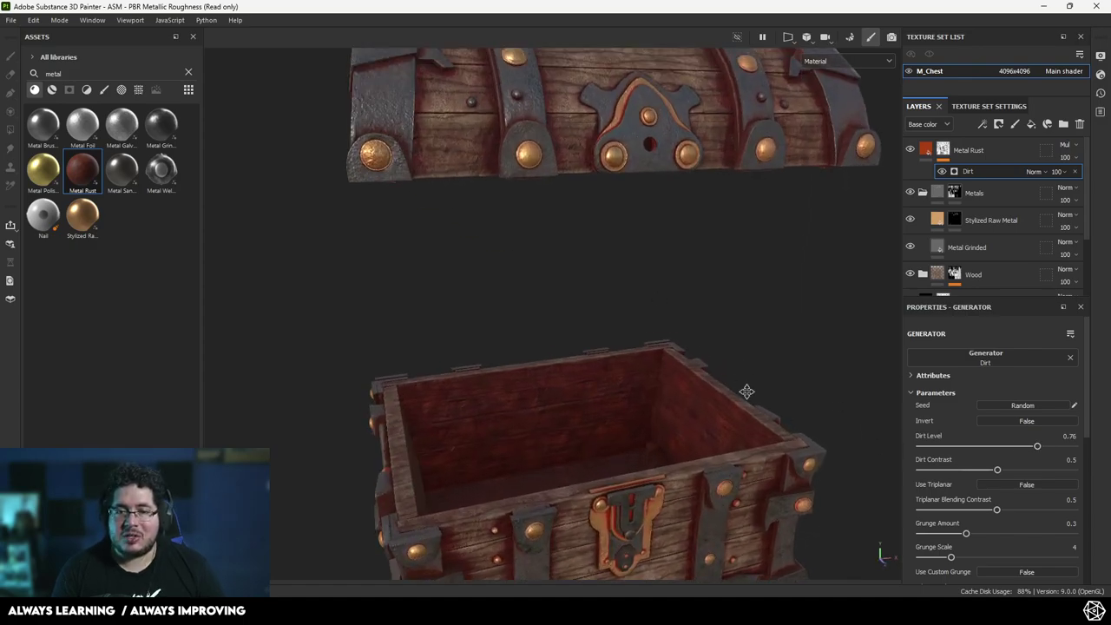
alt+middle_drag(747, 392, 635, 374)
alt+drag(635, 374, 683, 442)
alt+right_drag(683, 442, 705, 410)
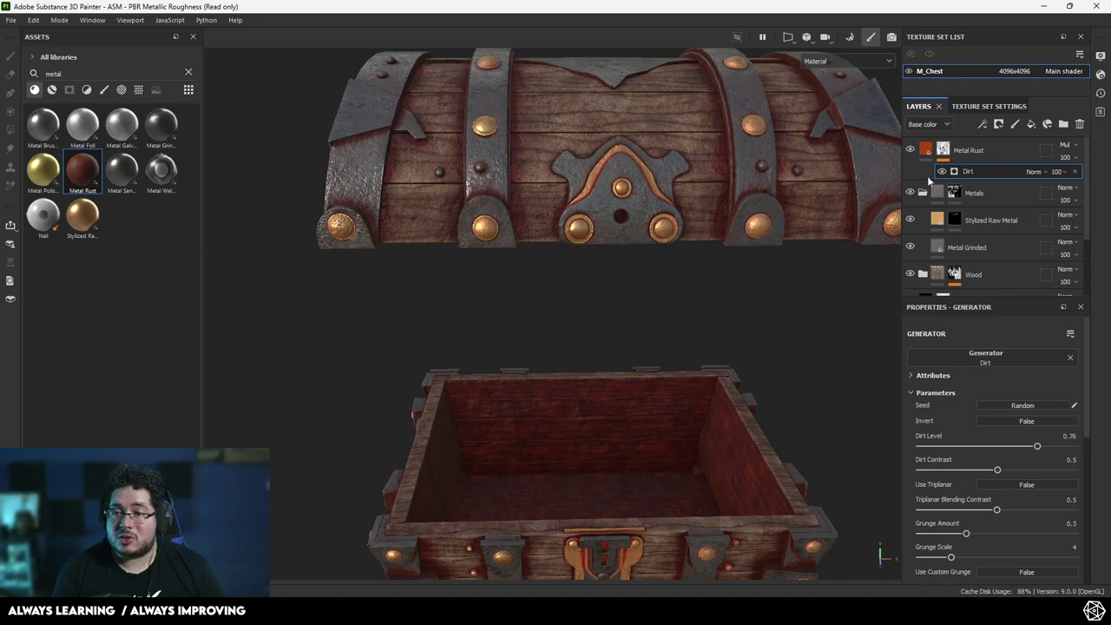
click(1071, 159)
click(1091, 179)
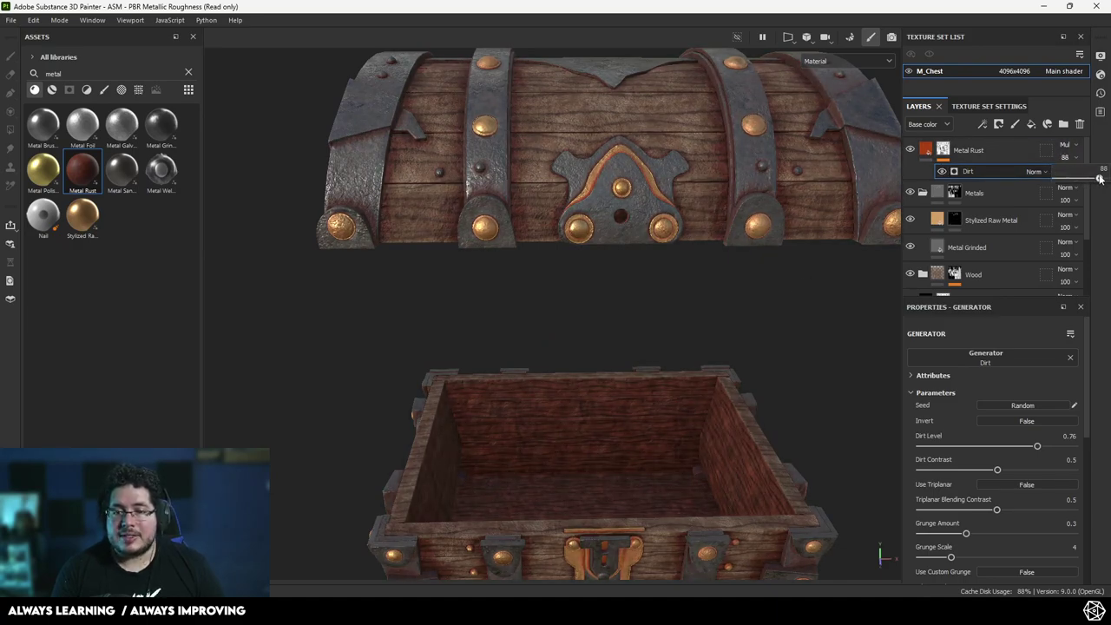
Add a fill effect above the Dirt generator on the Metal Rust layer's mask
alt+drag(833, 252, 630, 287)
scroll(559, 278, down, 3)
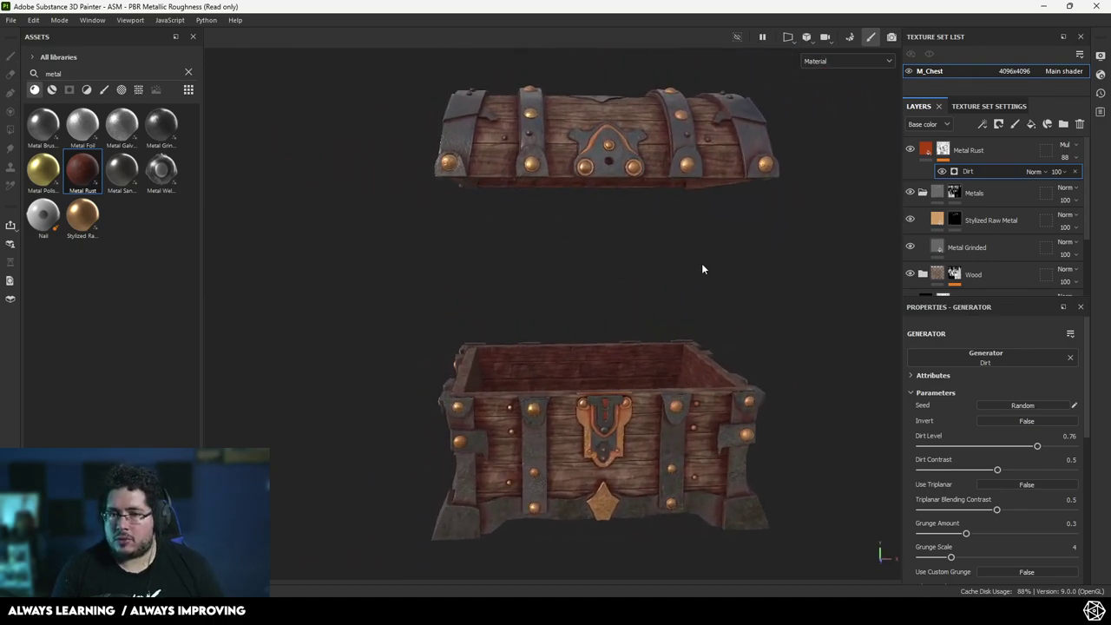
scroll(702, 263, down, 2)
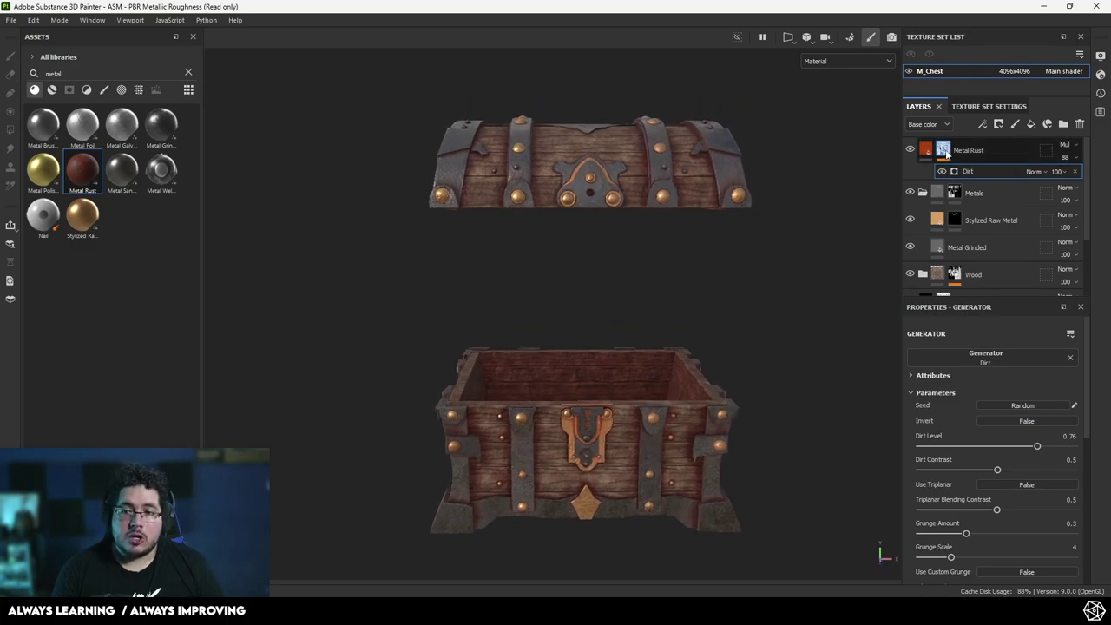
right_click(946, 154)
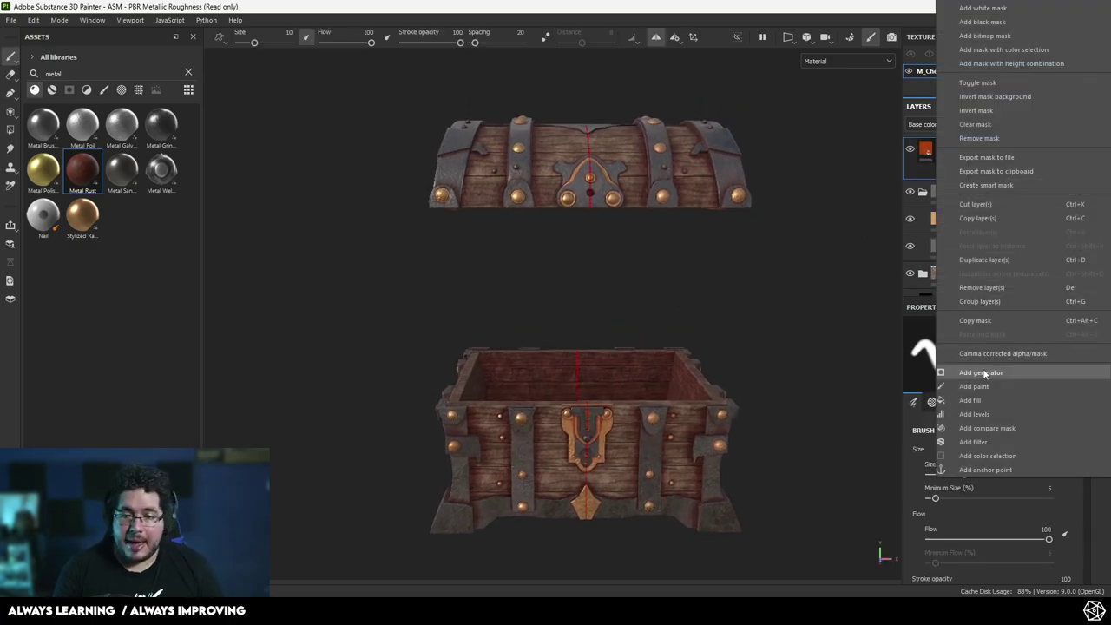
click(980, 400)
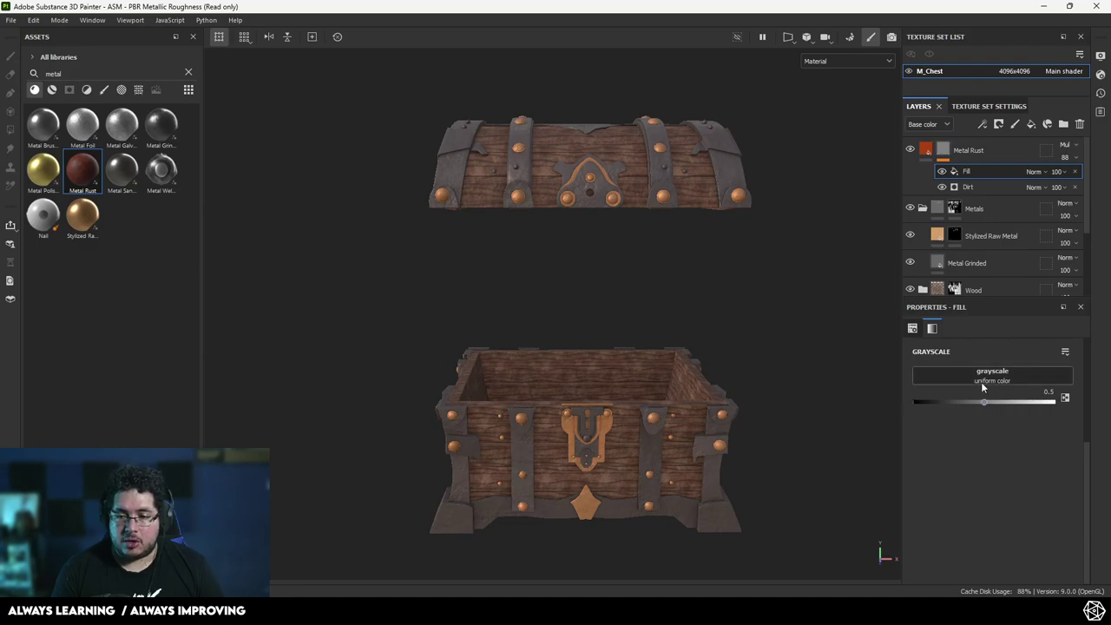
Search the resources for "cloud" and assign the Clouds 3 texture to the mask fill's grayscale
click(980, 376)
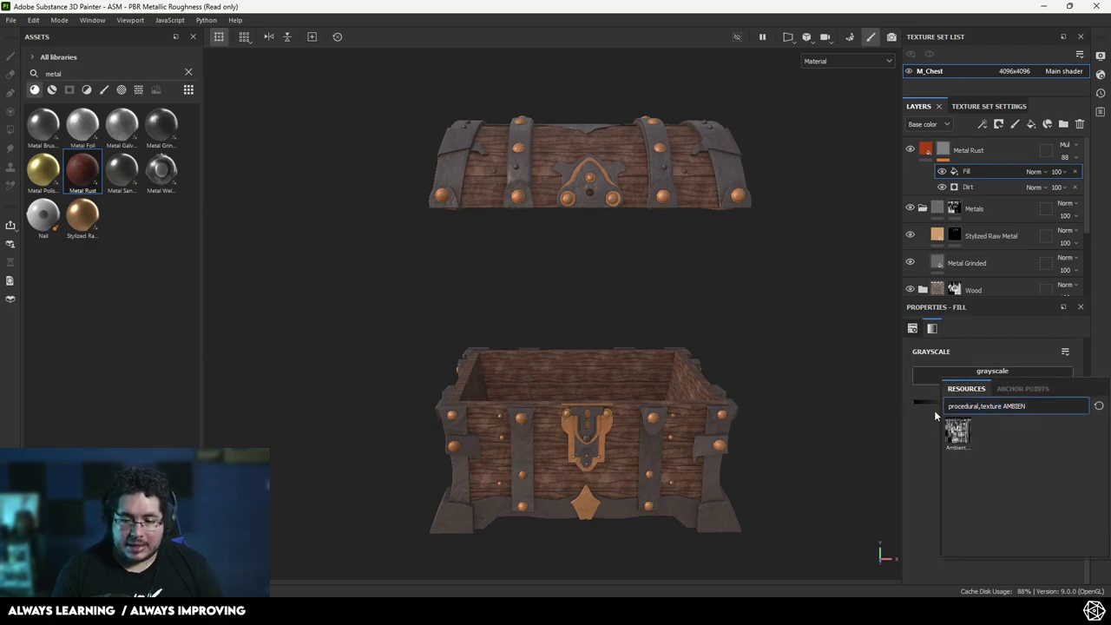
key(BackSpace)
key(BackSpace)
key(BackSpace)
key(BackSpace)
key(BackSpace)
key(BackSpace)
text(clk)
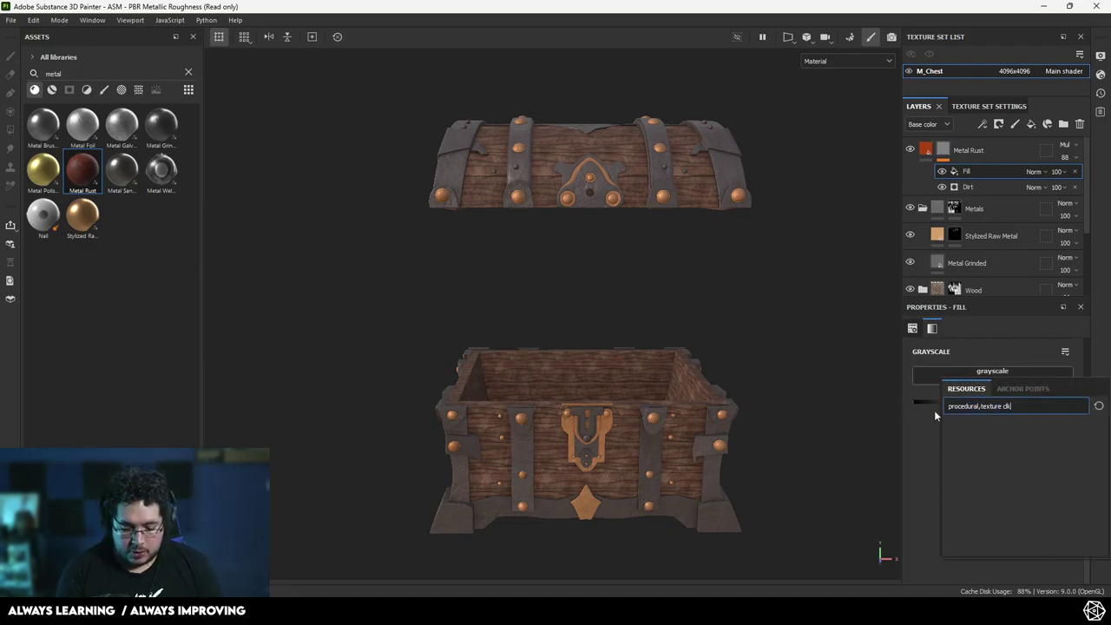
key(BackSpace)
text(oud)
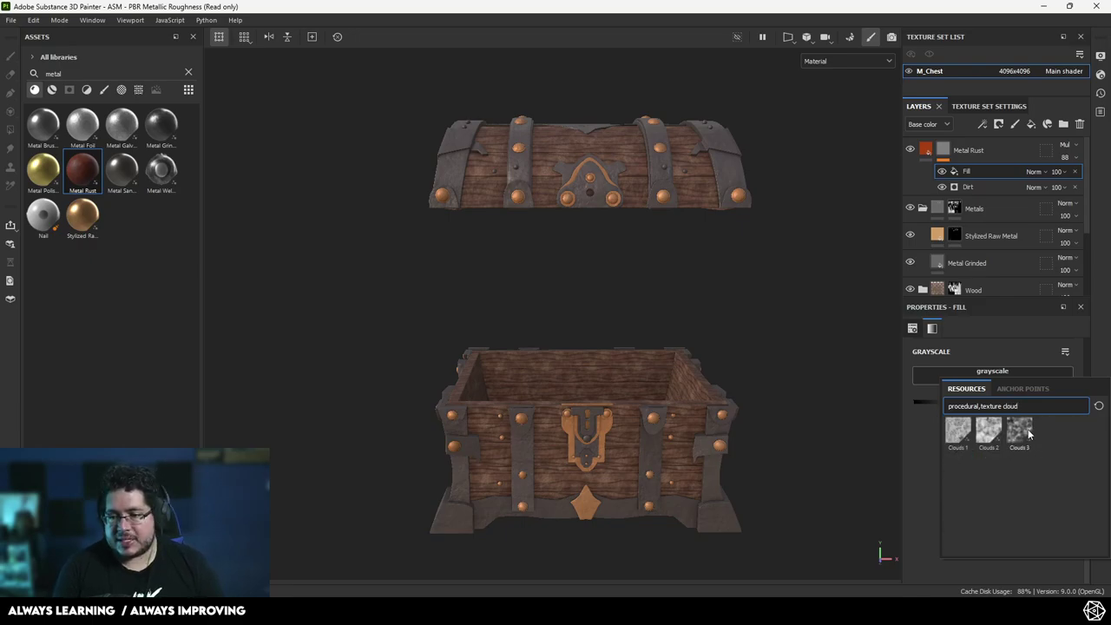
click(1020, 430)
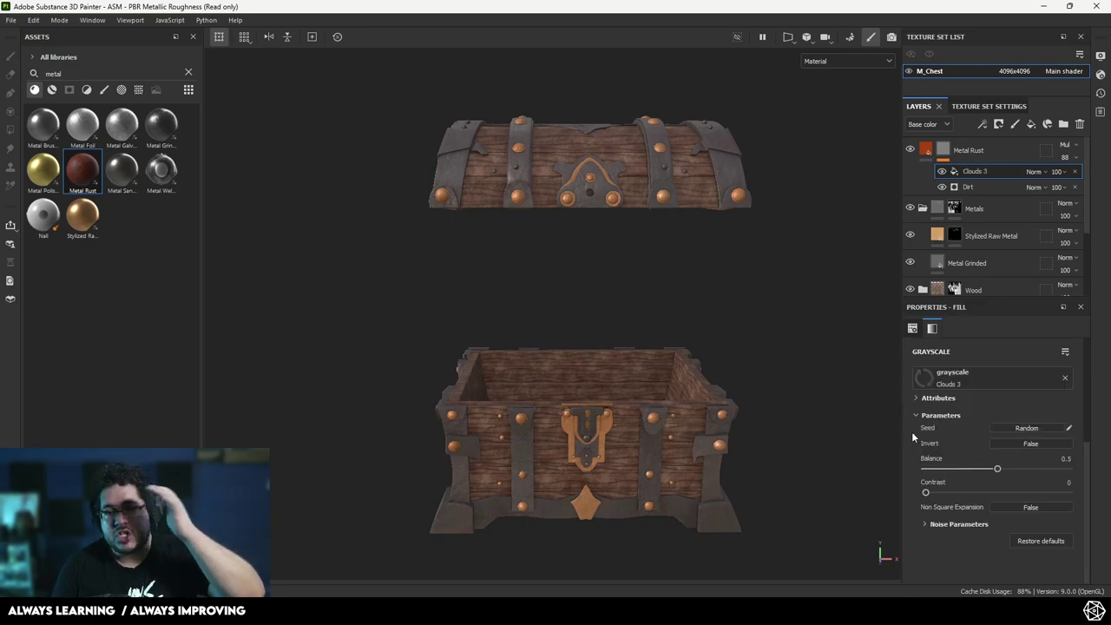
Set the Clouds 3 mask fill's Balance to 0.74 and Contrast to 0.36, and its blending mode to Multiply
drag(926, 492, 953, 493)
drag(1023, 498, 1018, 472)
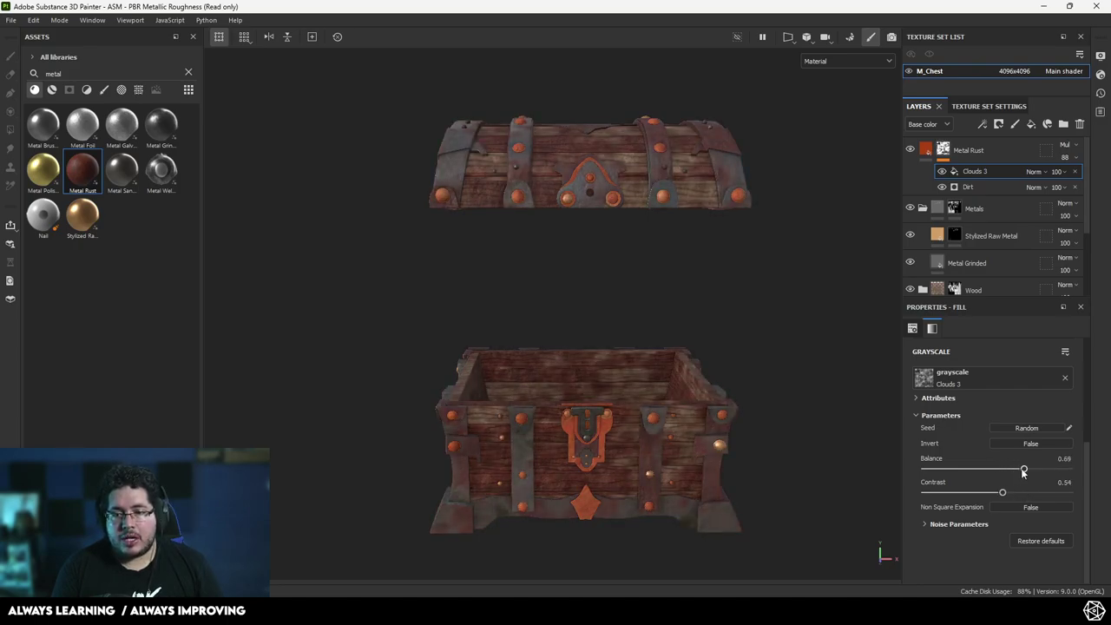
drag(1034, 470, 1035, 469)
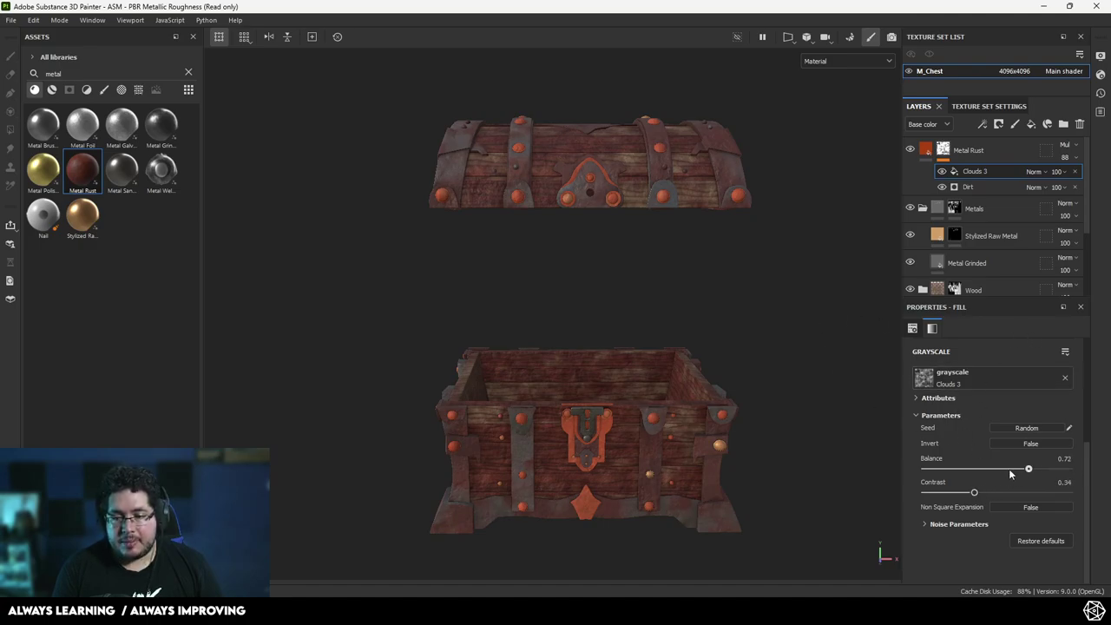
drag(1028, 470, 1034, 470)
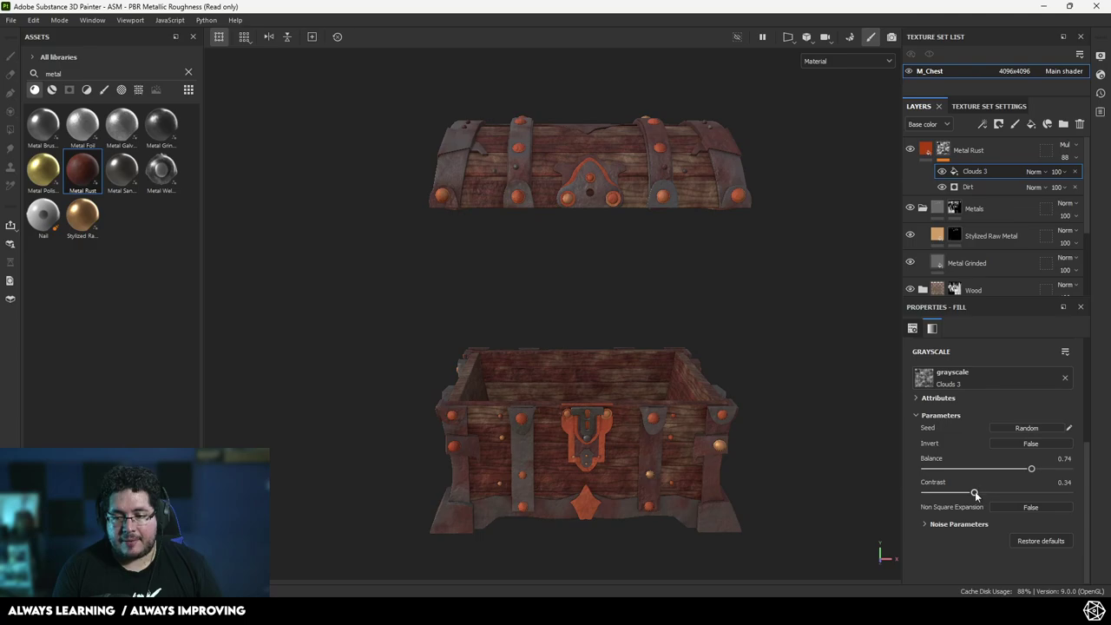
click(1034, 171)
click(1039, 226)
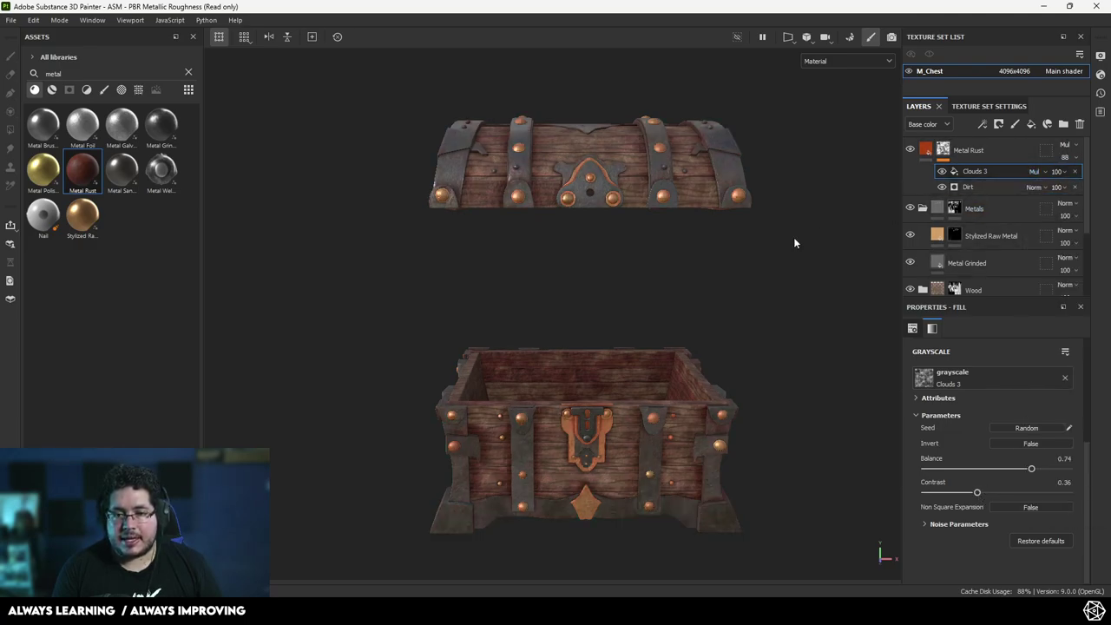
alt+drag(793, 237, 725, 238)
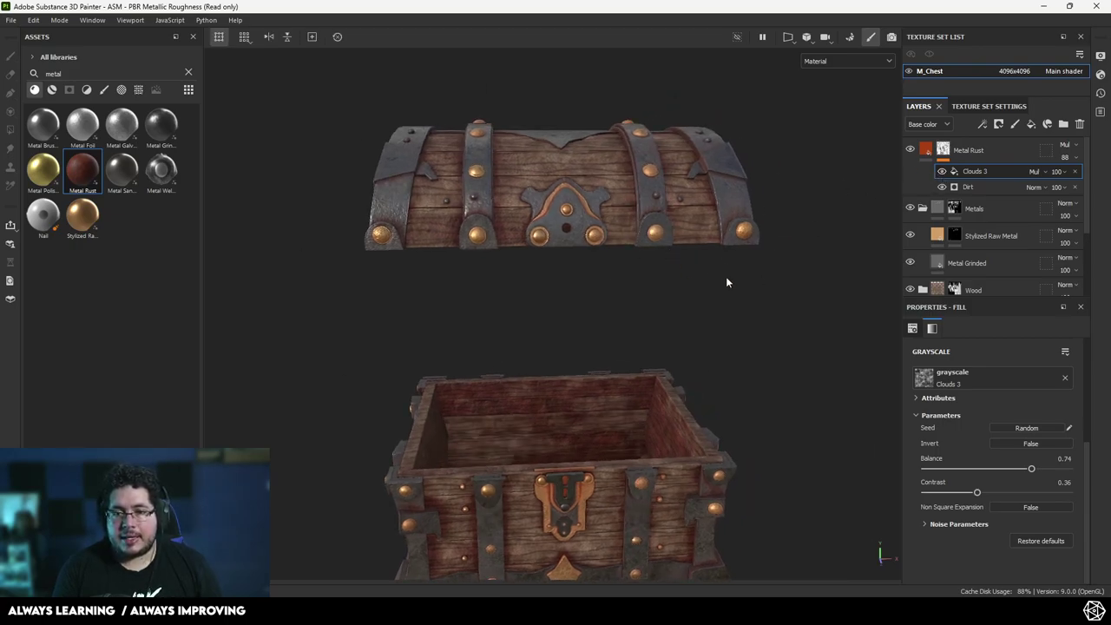
mouse_move(726, 281)
alt+mouse_down()
mouse_move(429, 214)
mouse_move(587, 223)
mouse_move(577, 365)
mouse_move(679, 376)
mouse_move(741, 265)
alt+mouse_up()
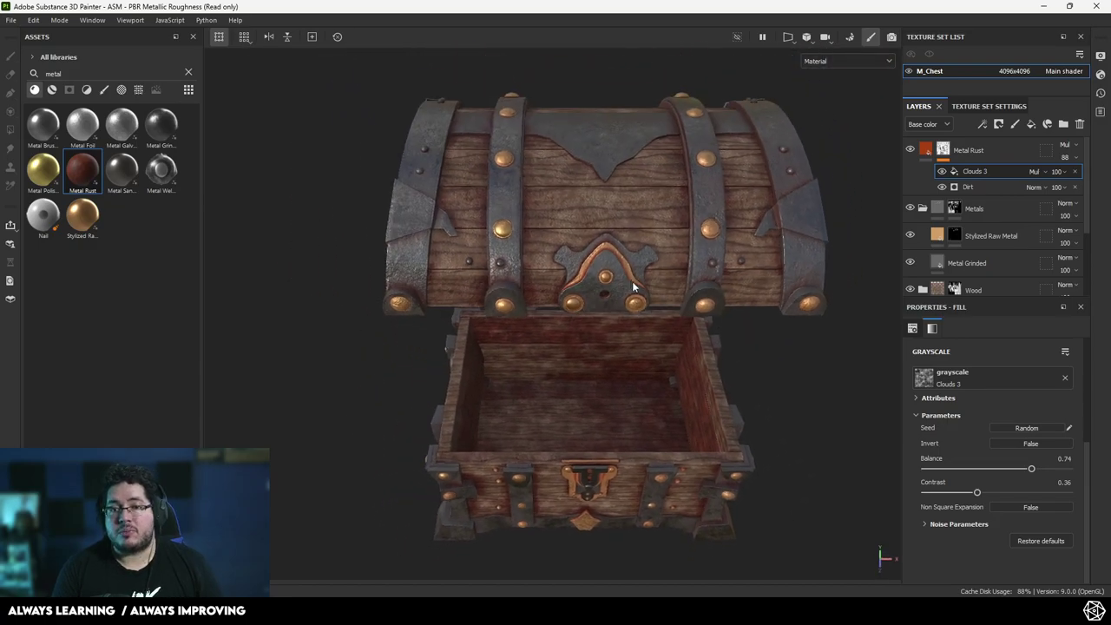
alt+drag(634, 287, 569, 345)
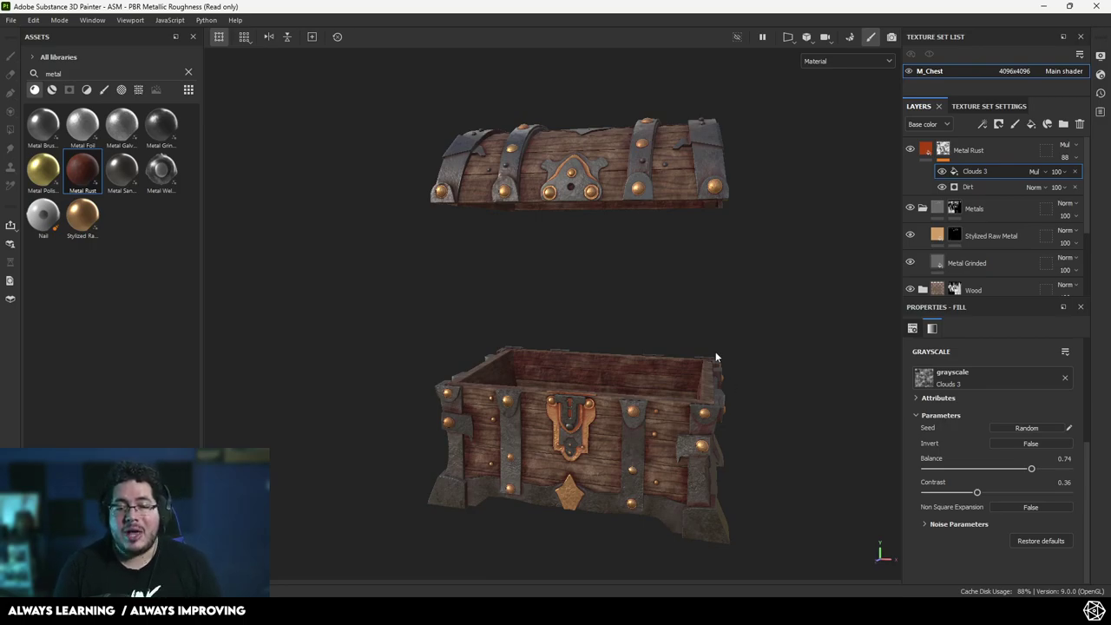
alt+drag(672, 335, 620, 342)
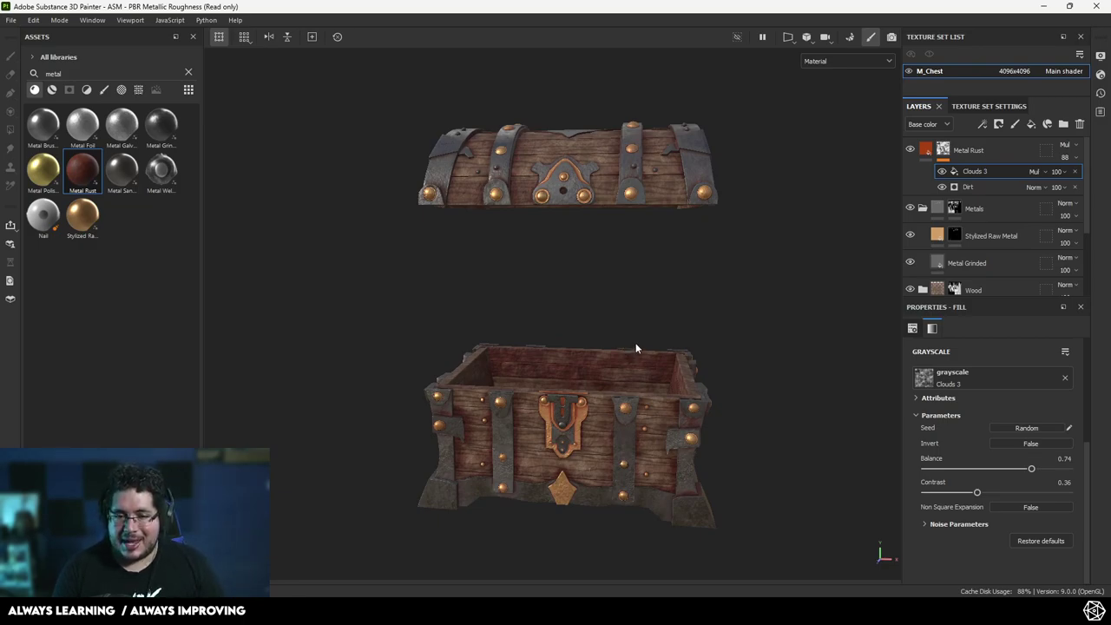
mouse_move(629, 380)
alt+mouse_down()
mouse_move(573, 333)
mouse_move(616, 354)
mouse_move(634, 393)
mouse_move(632, 383)
mouse_move(618, 388)
alt+mouse_up()
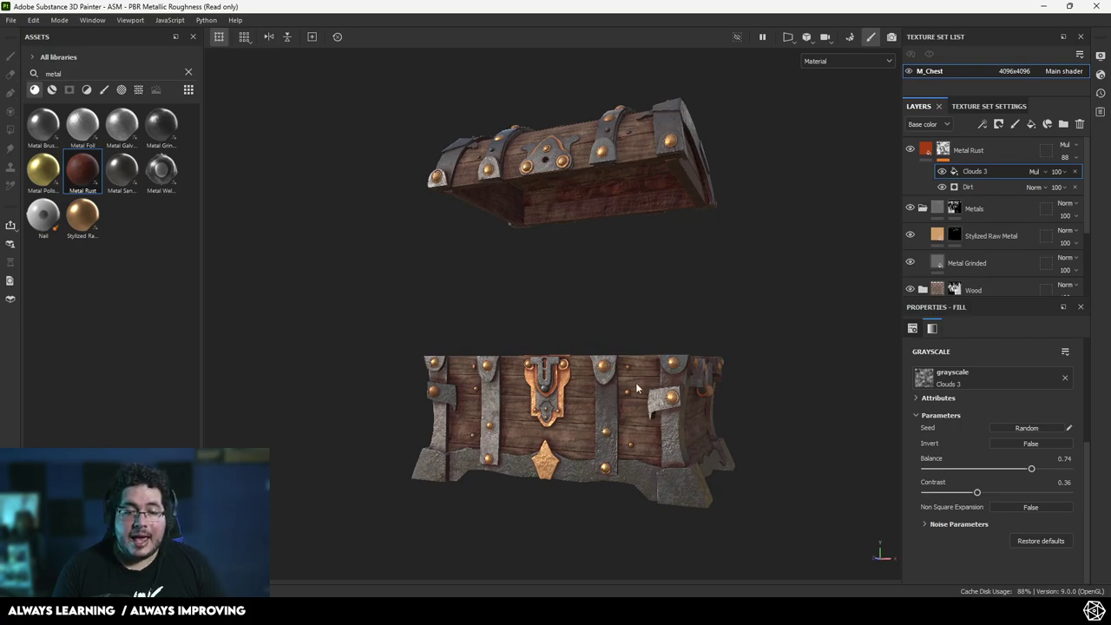